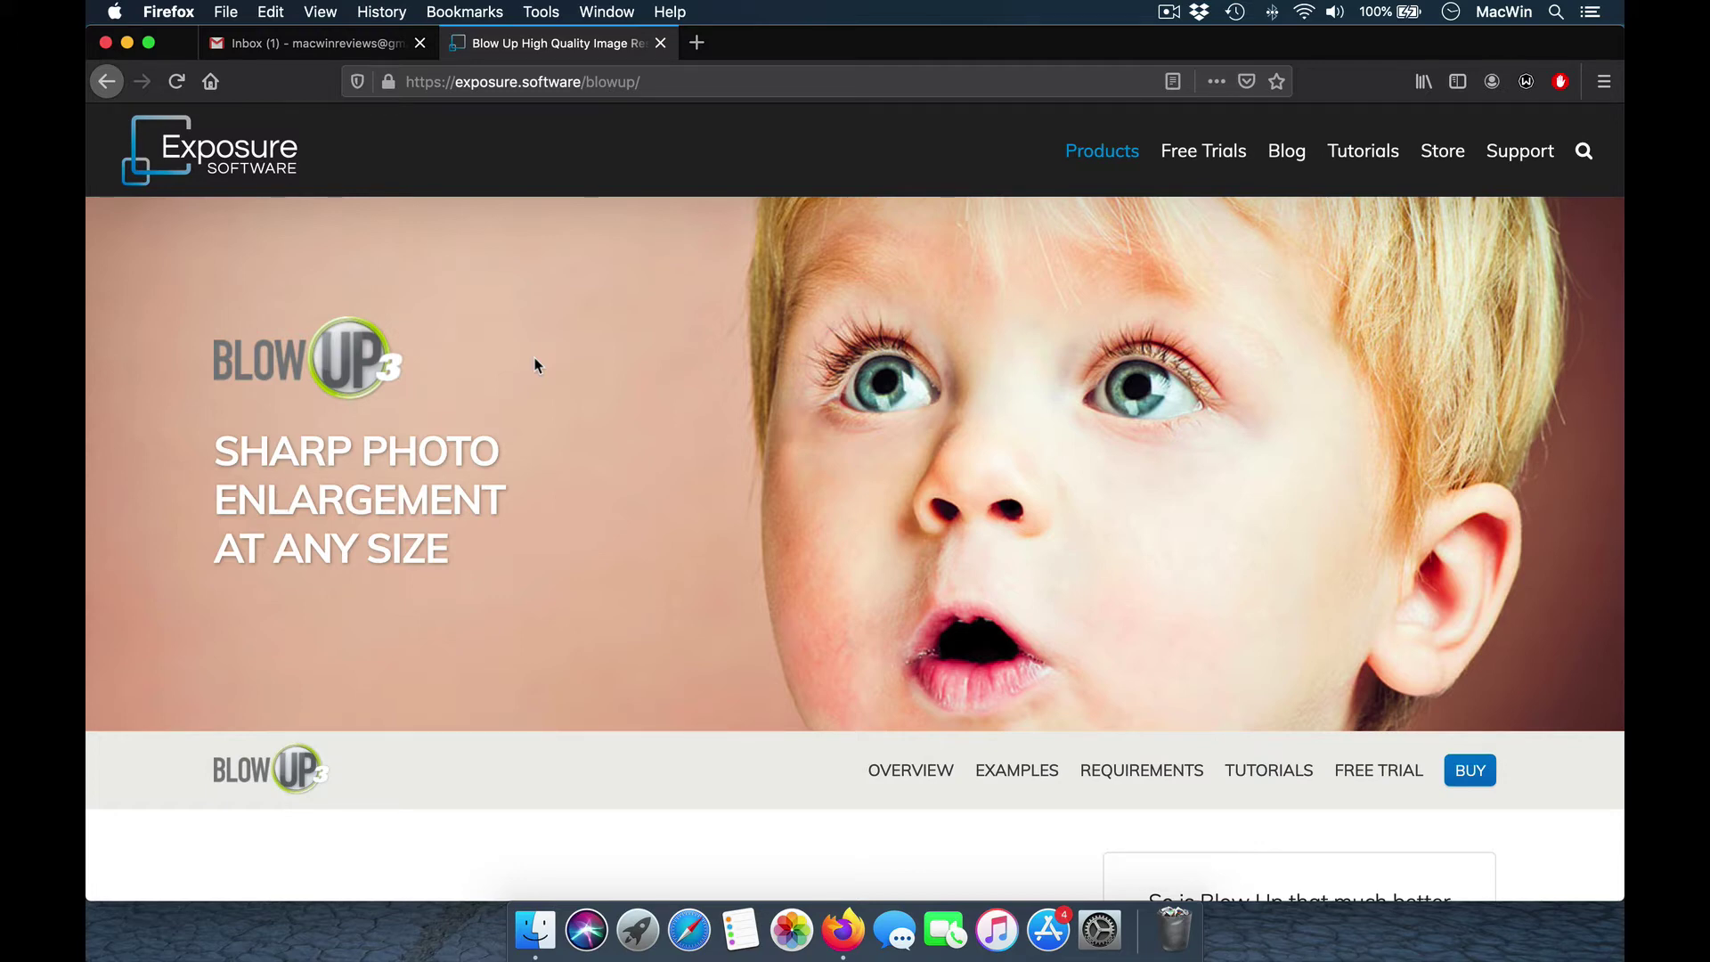
- Switch from the browser to the desktop, search the system for photoshop, and launch Adobe Photoshop CC 2018
key(ctrl+Up)
click(935, 98)
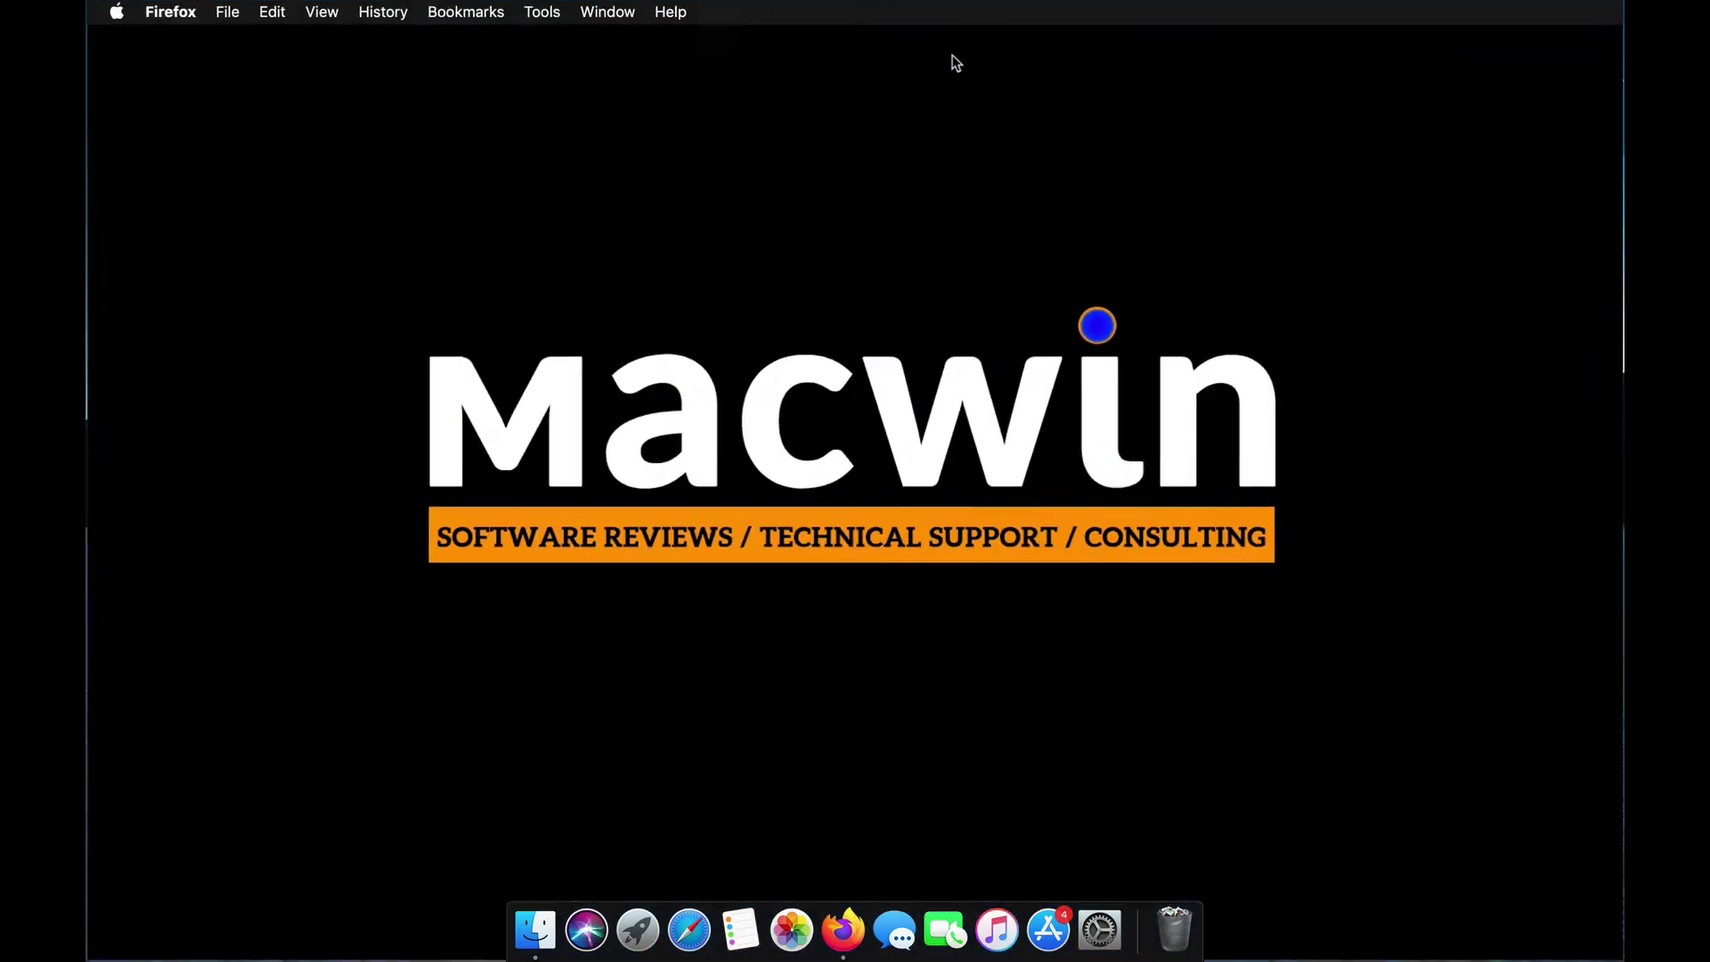
click(1557, 11)
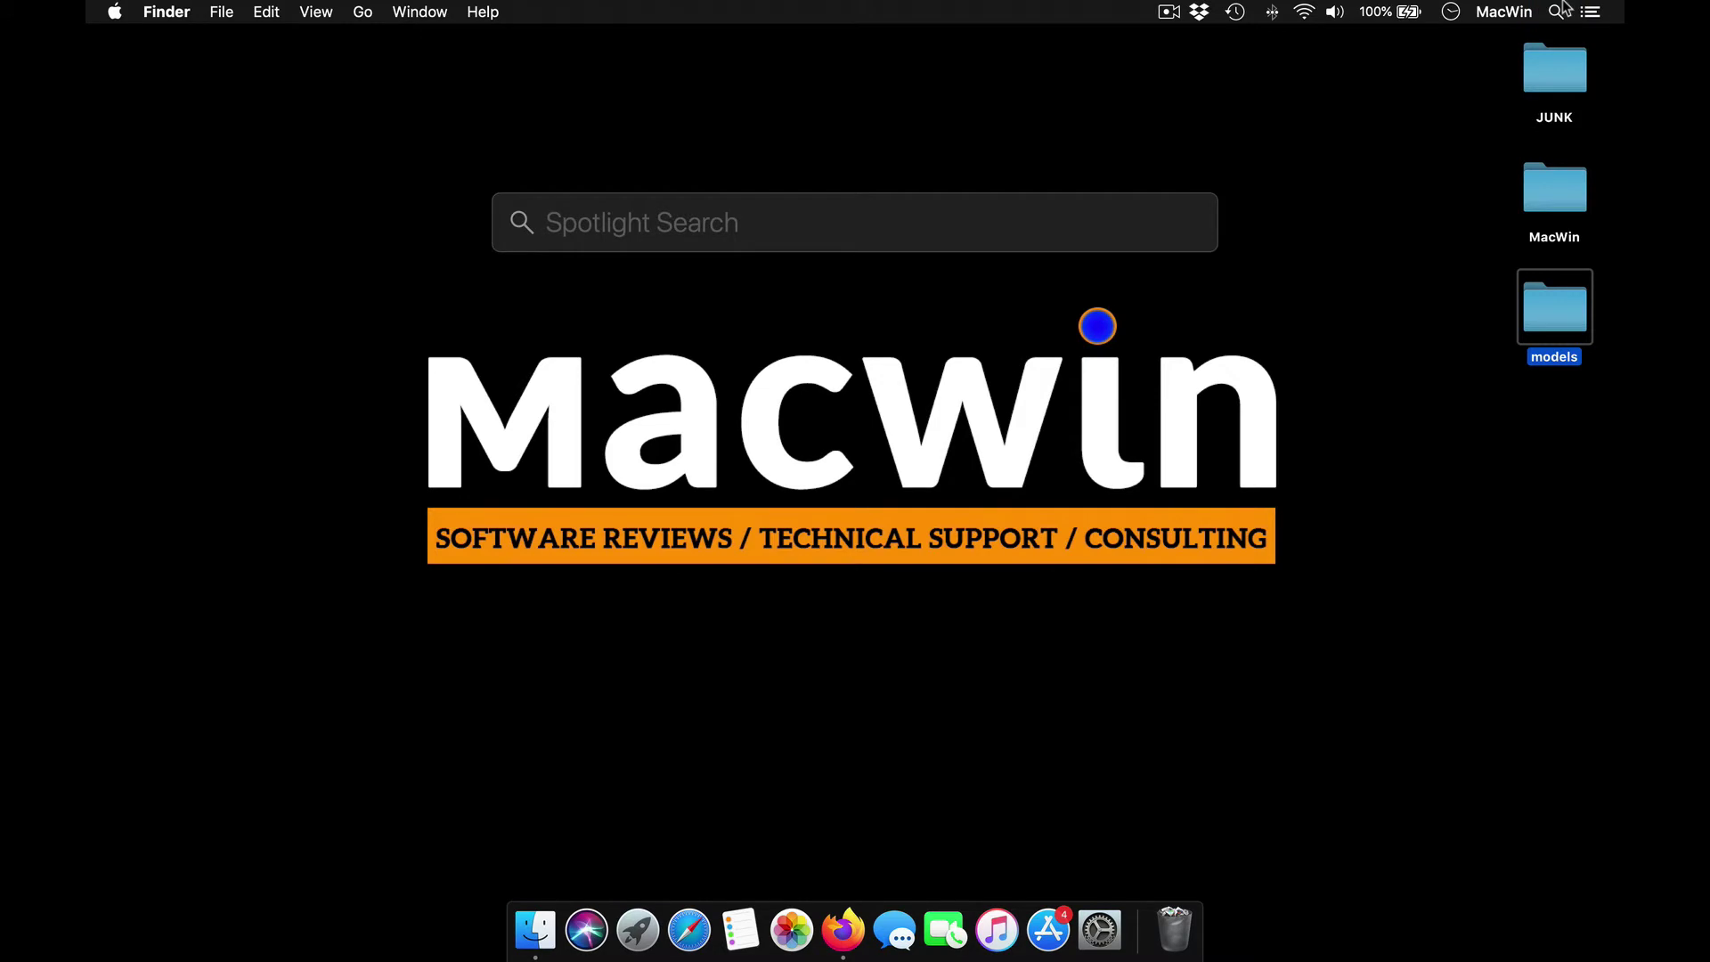
text(pho)
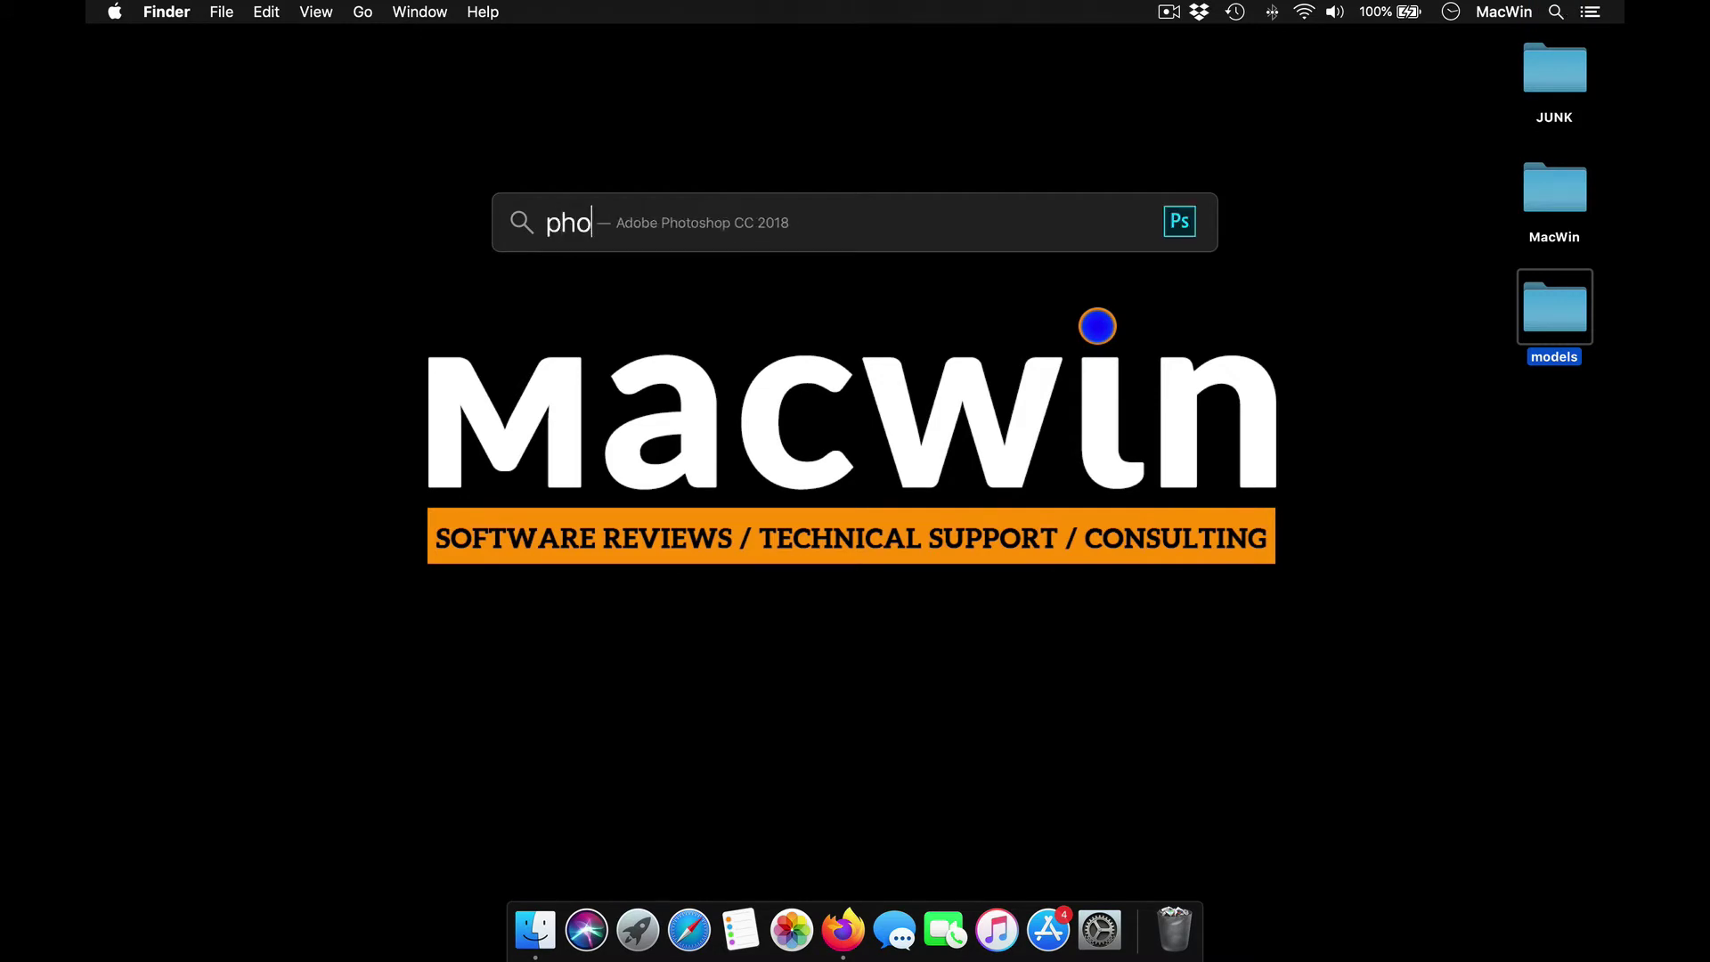
text(tod)
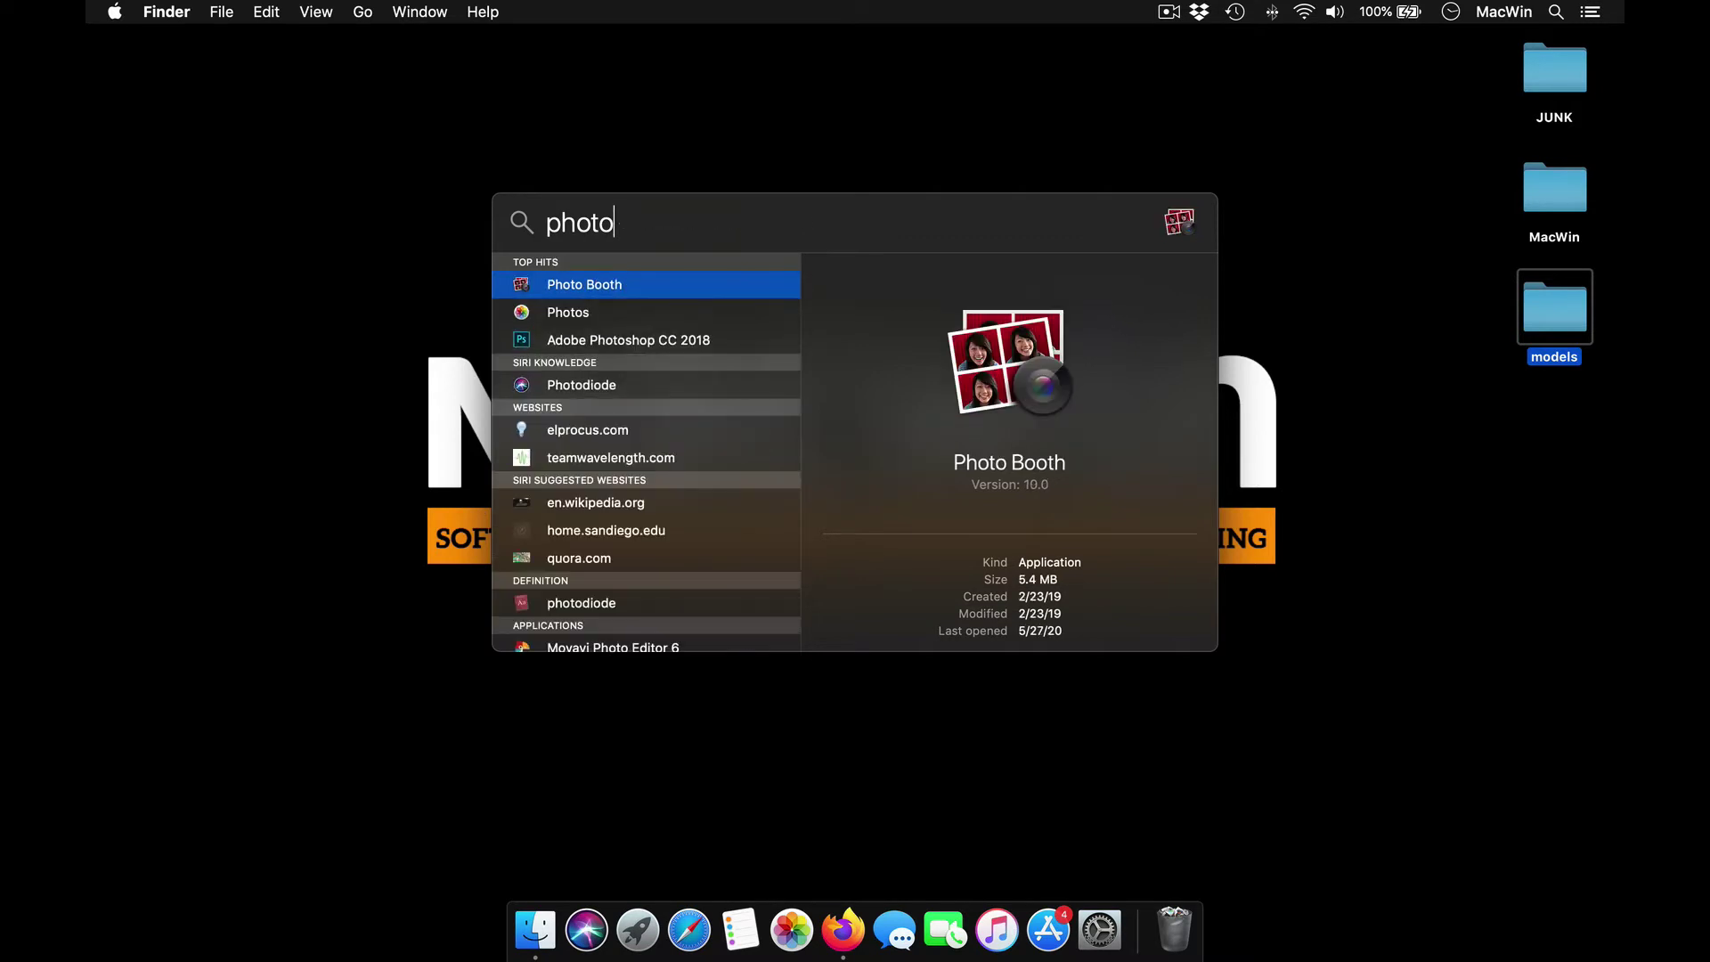
key(BackSpace)
text(shop)
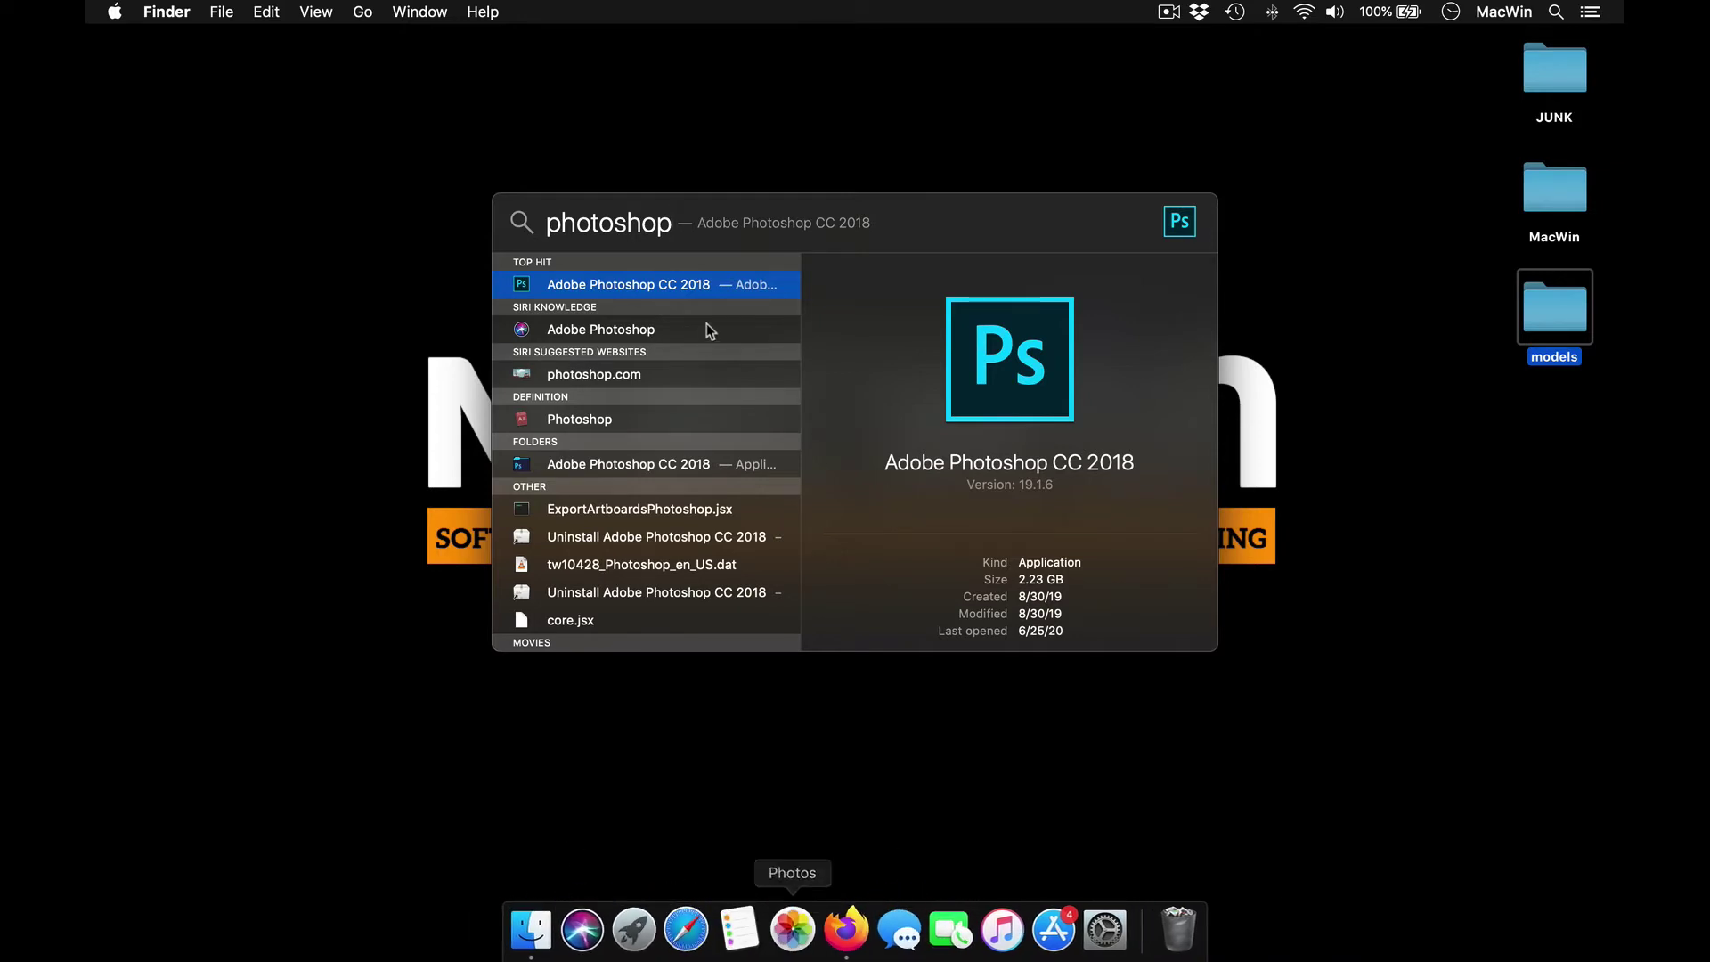
click(697, 282)
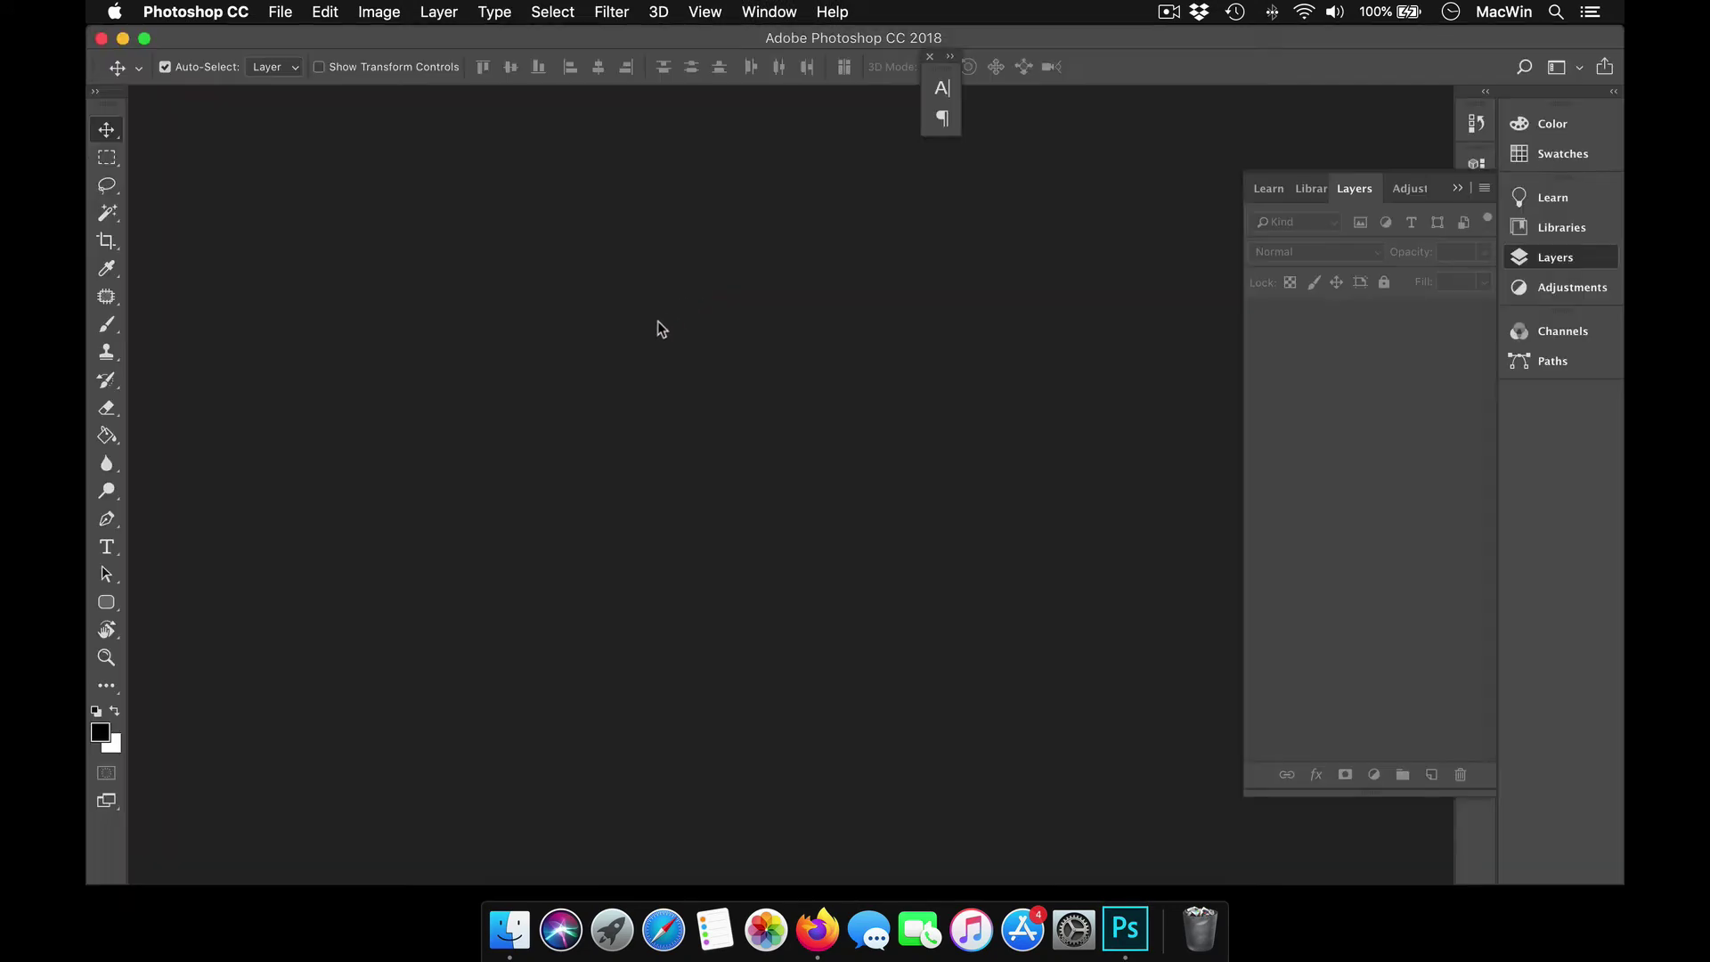
- Open the photo 1.jpeg from the models folder on the Desktop and view it at 100%
click(280, 11)
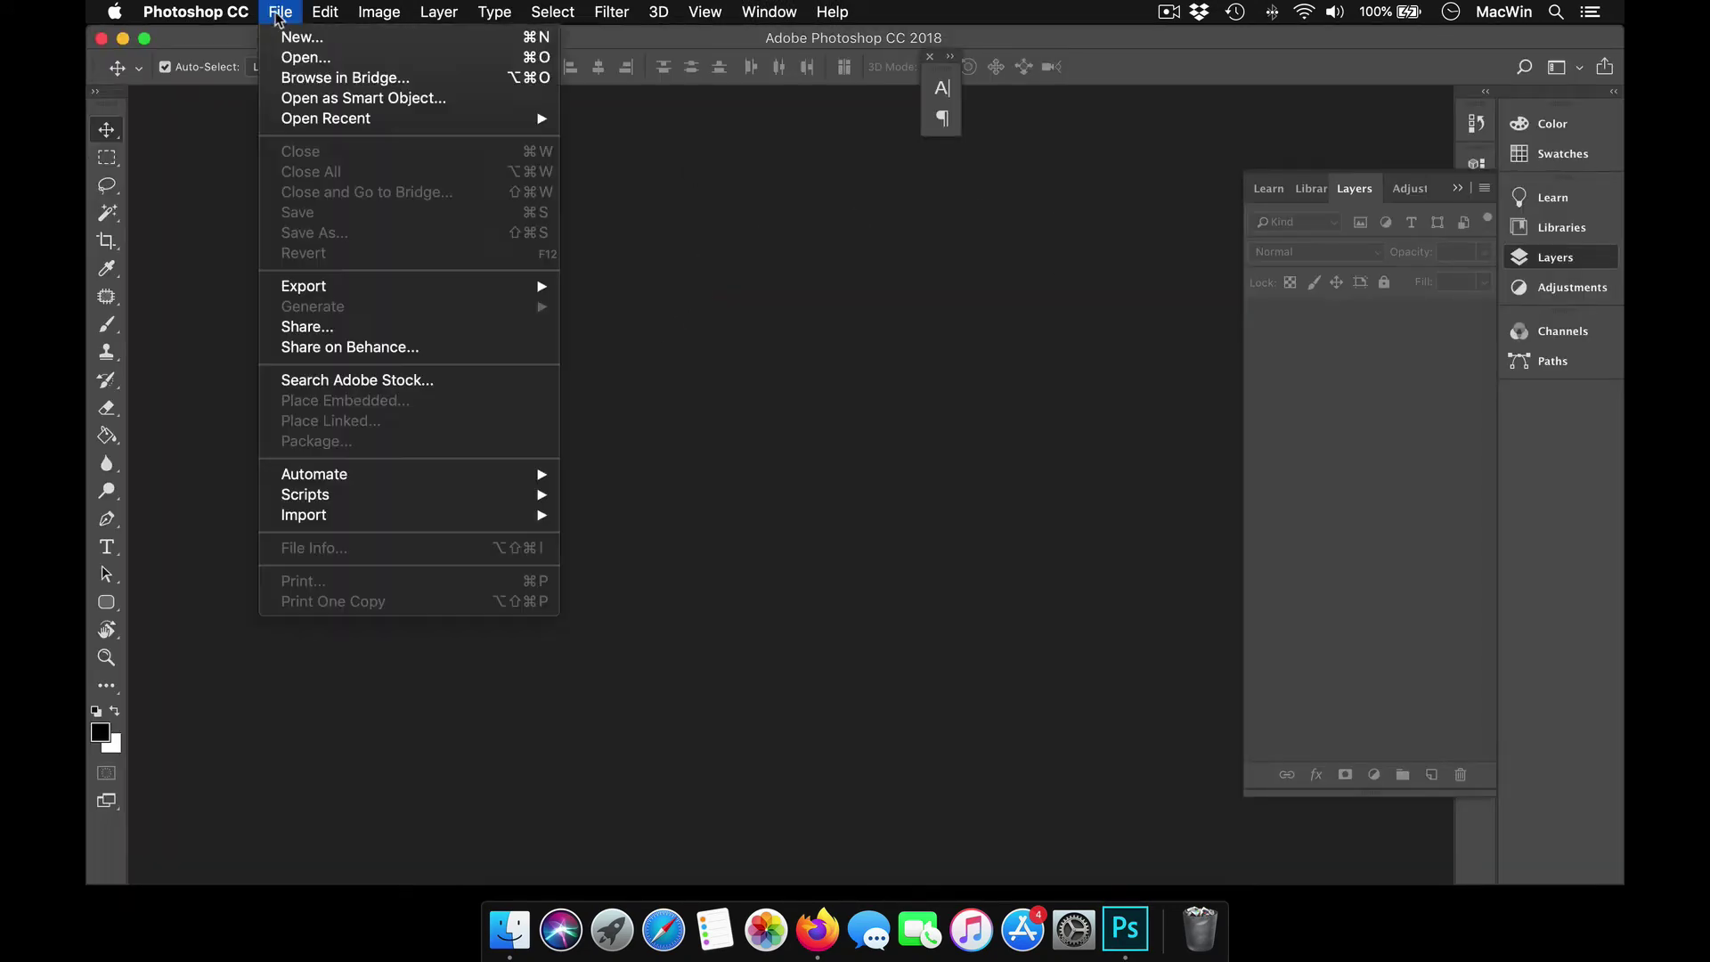
click(298, 62)
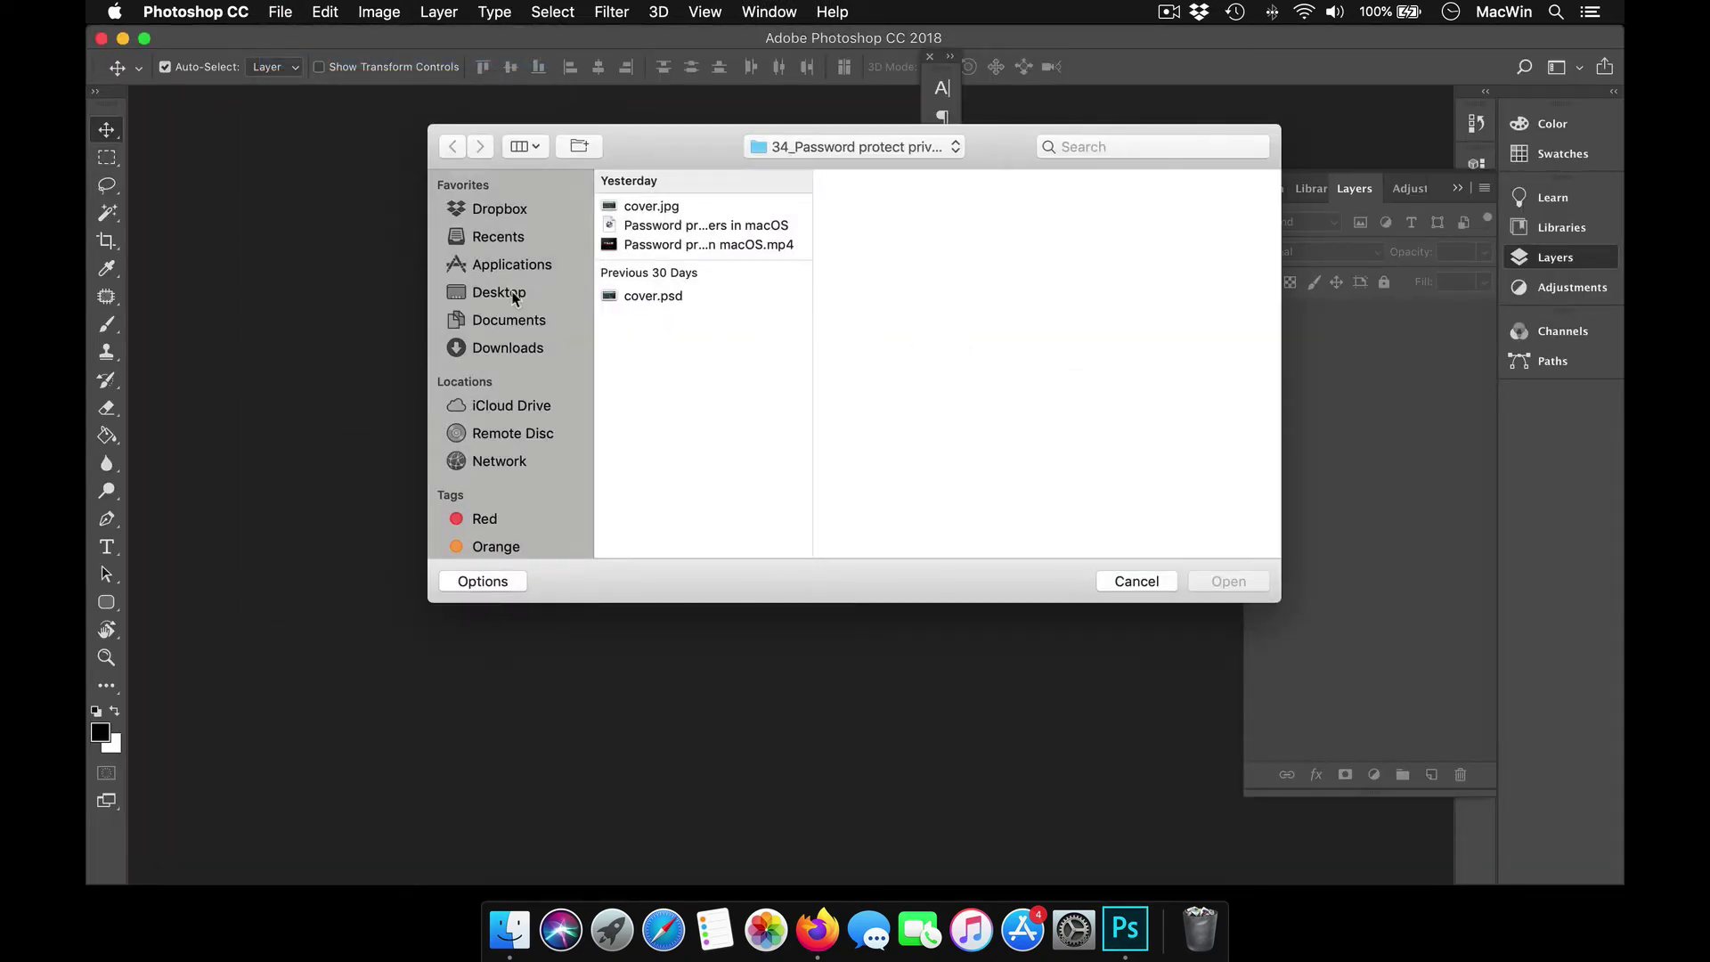
click(514, 297)
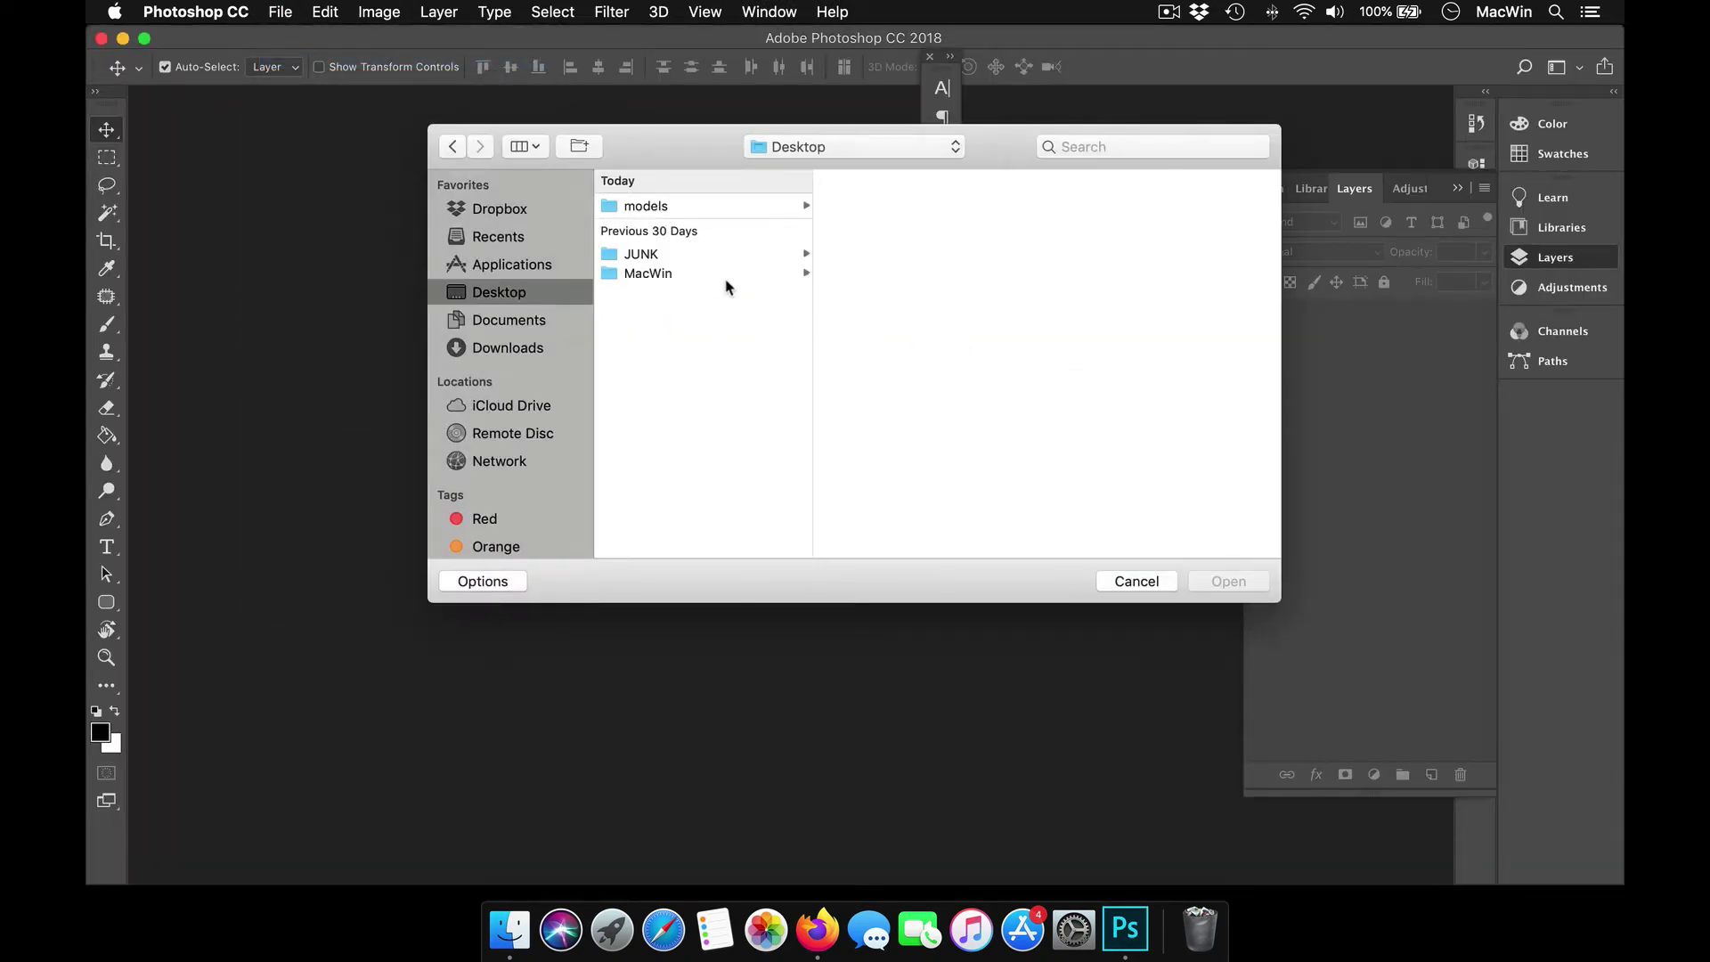
click(718, 210)
click(858, 206)
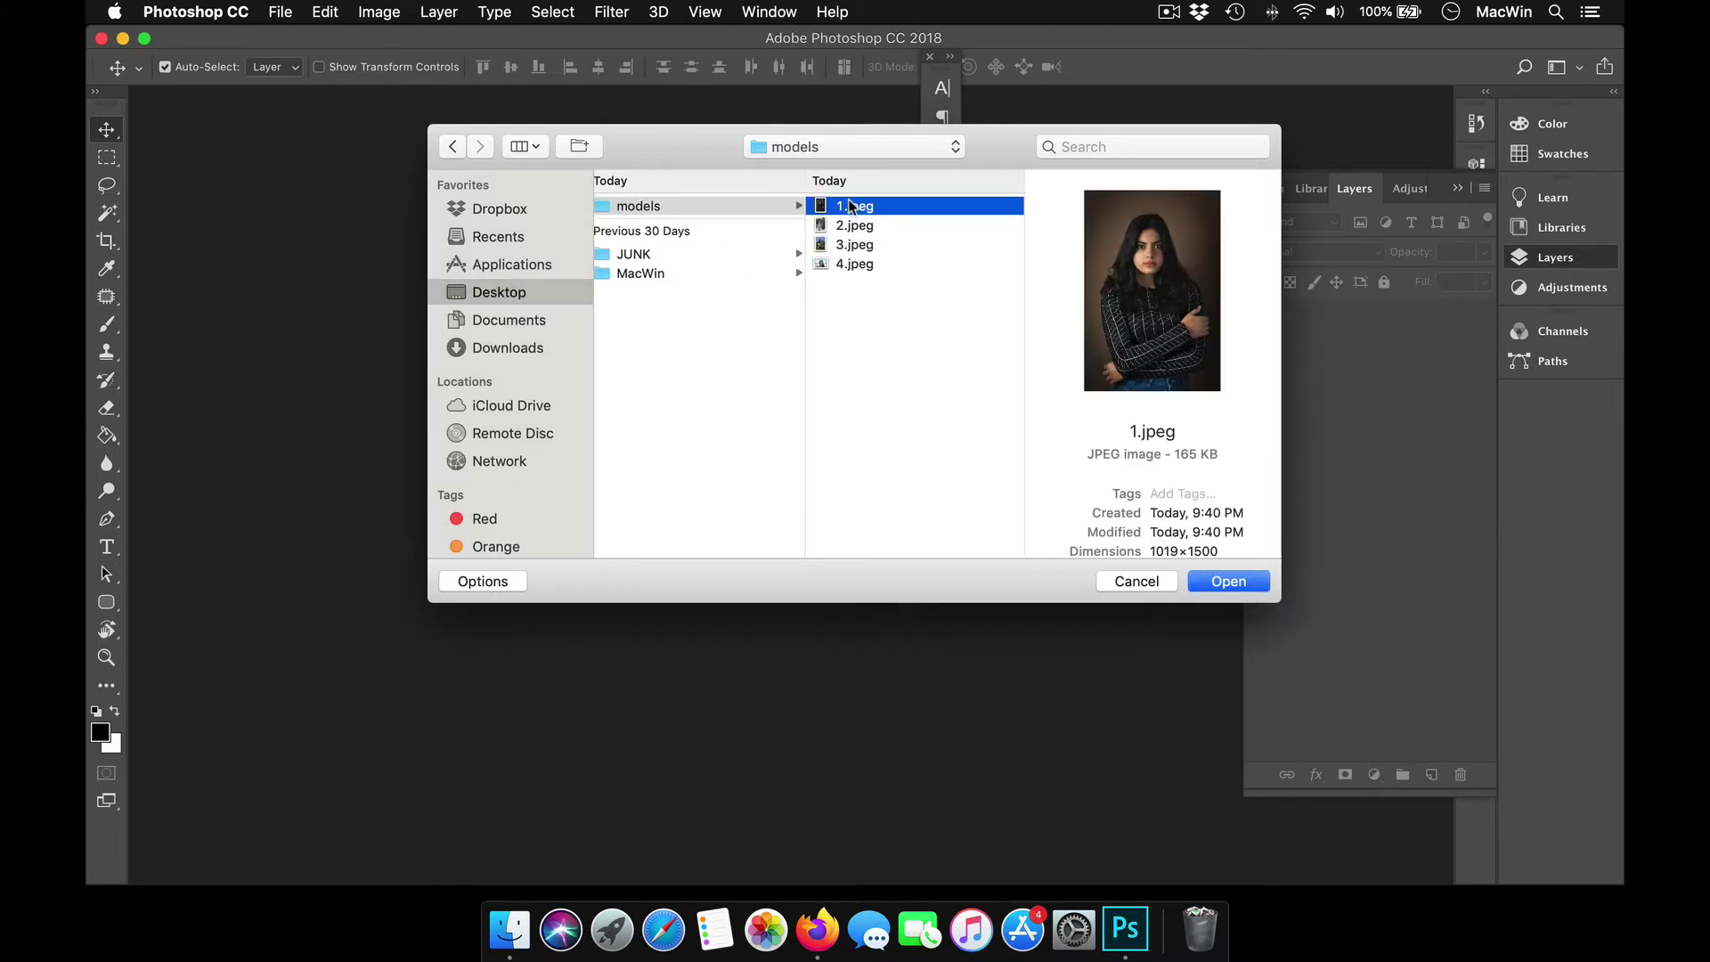
double_click(850, 207)
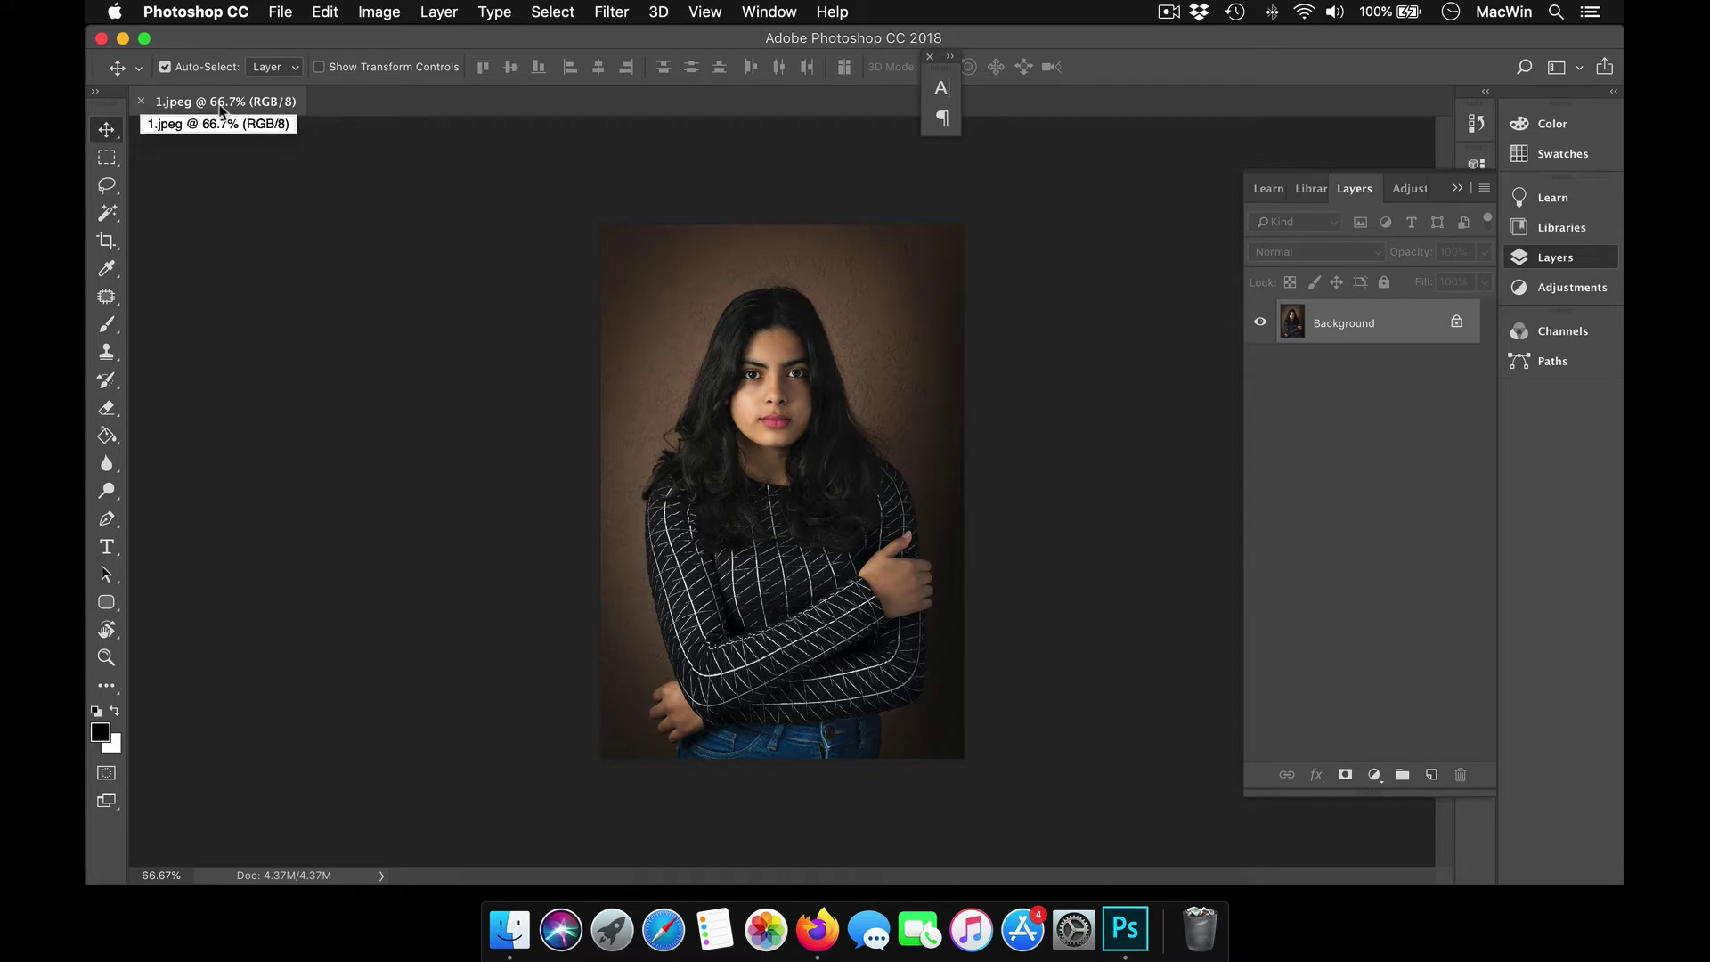
key(super+1)
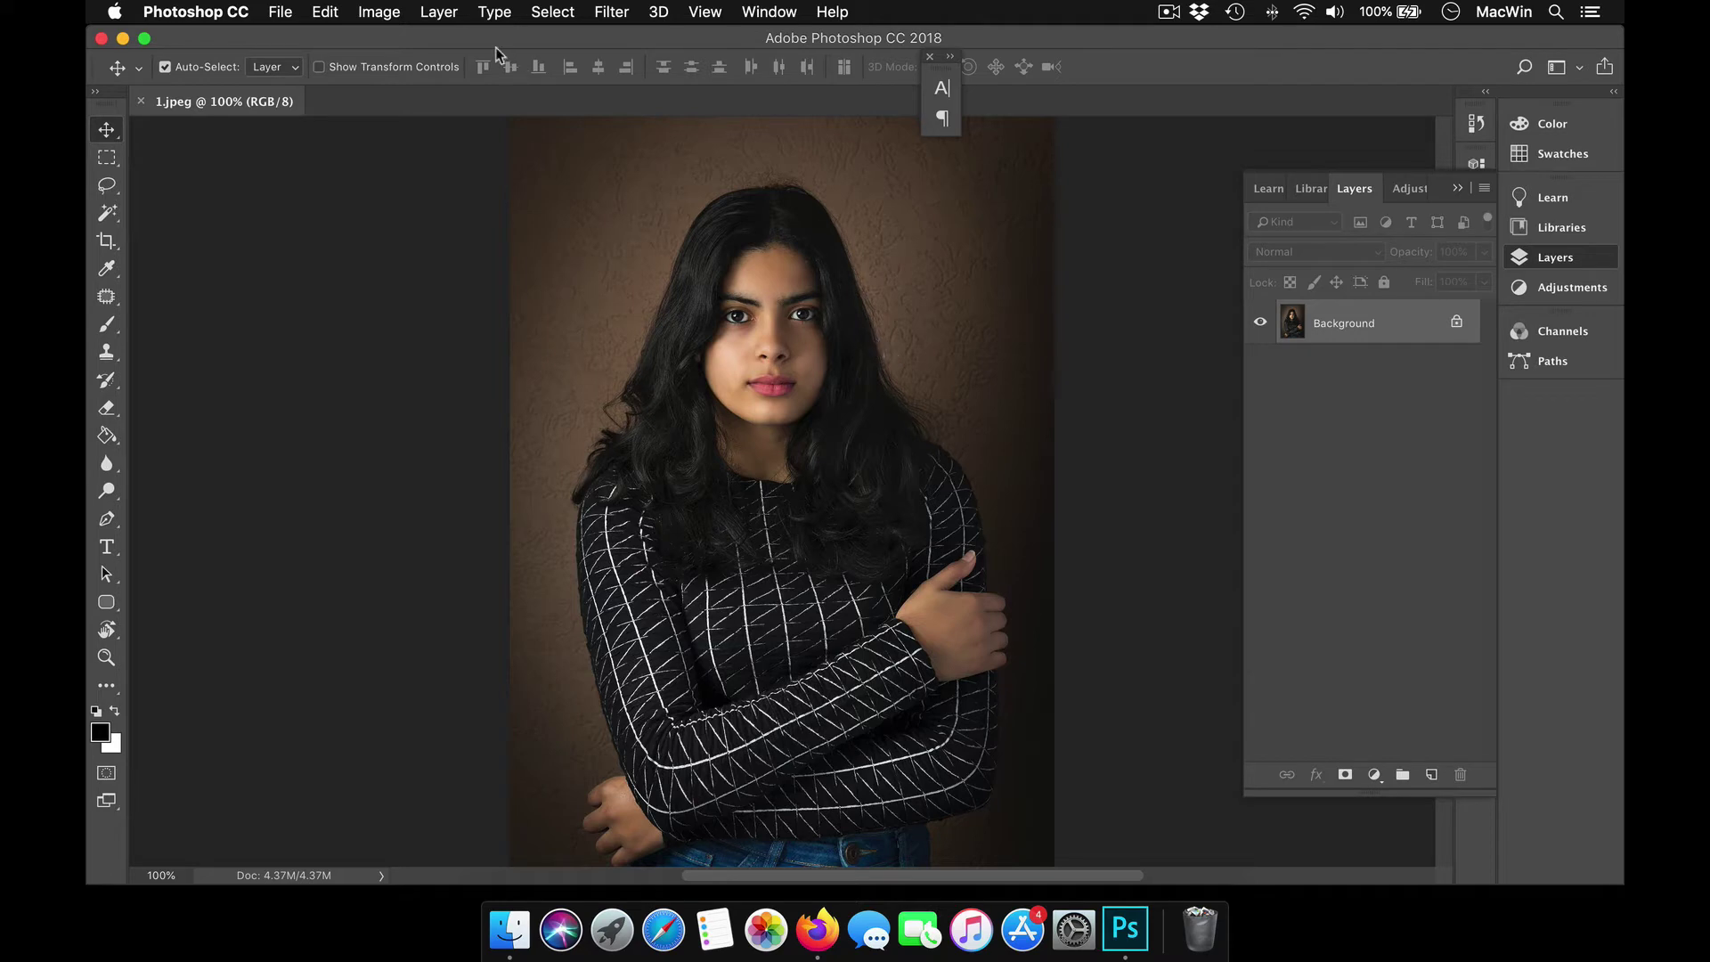
- Check the photo's image size in pixels, entering a height of 1500 pixels
click(378, 11)
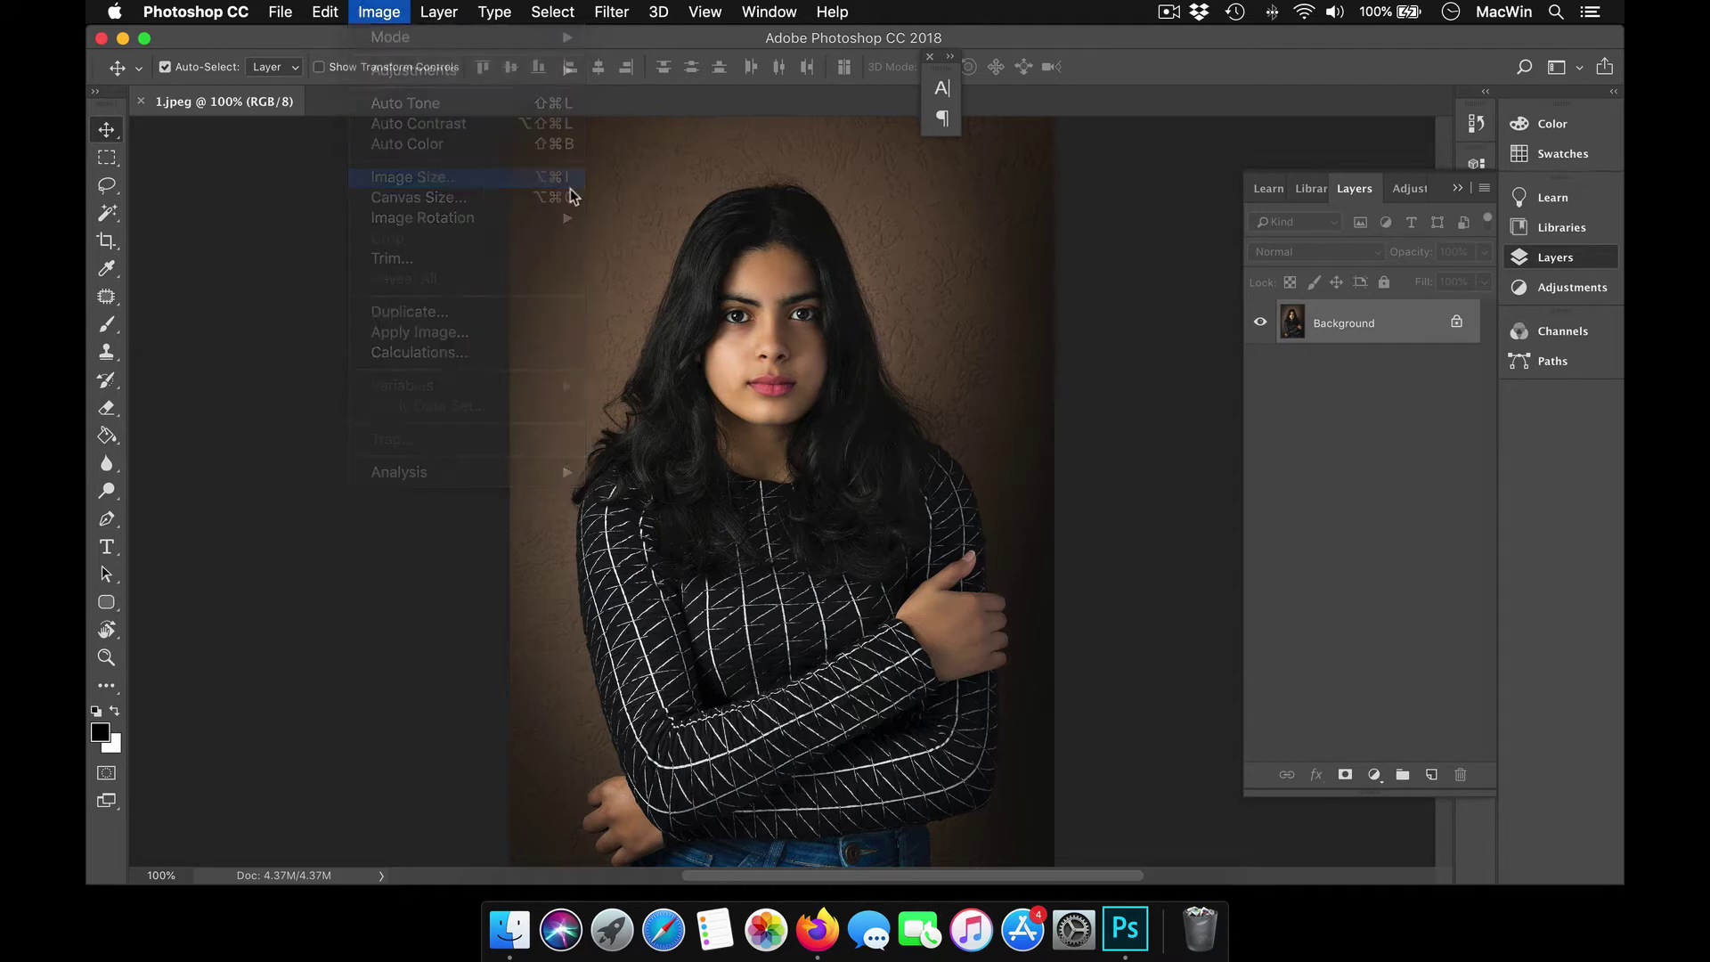
click(487, 190)
click(1115, 385)
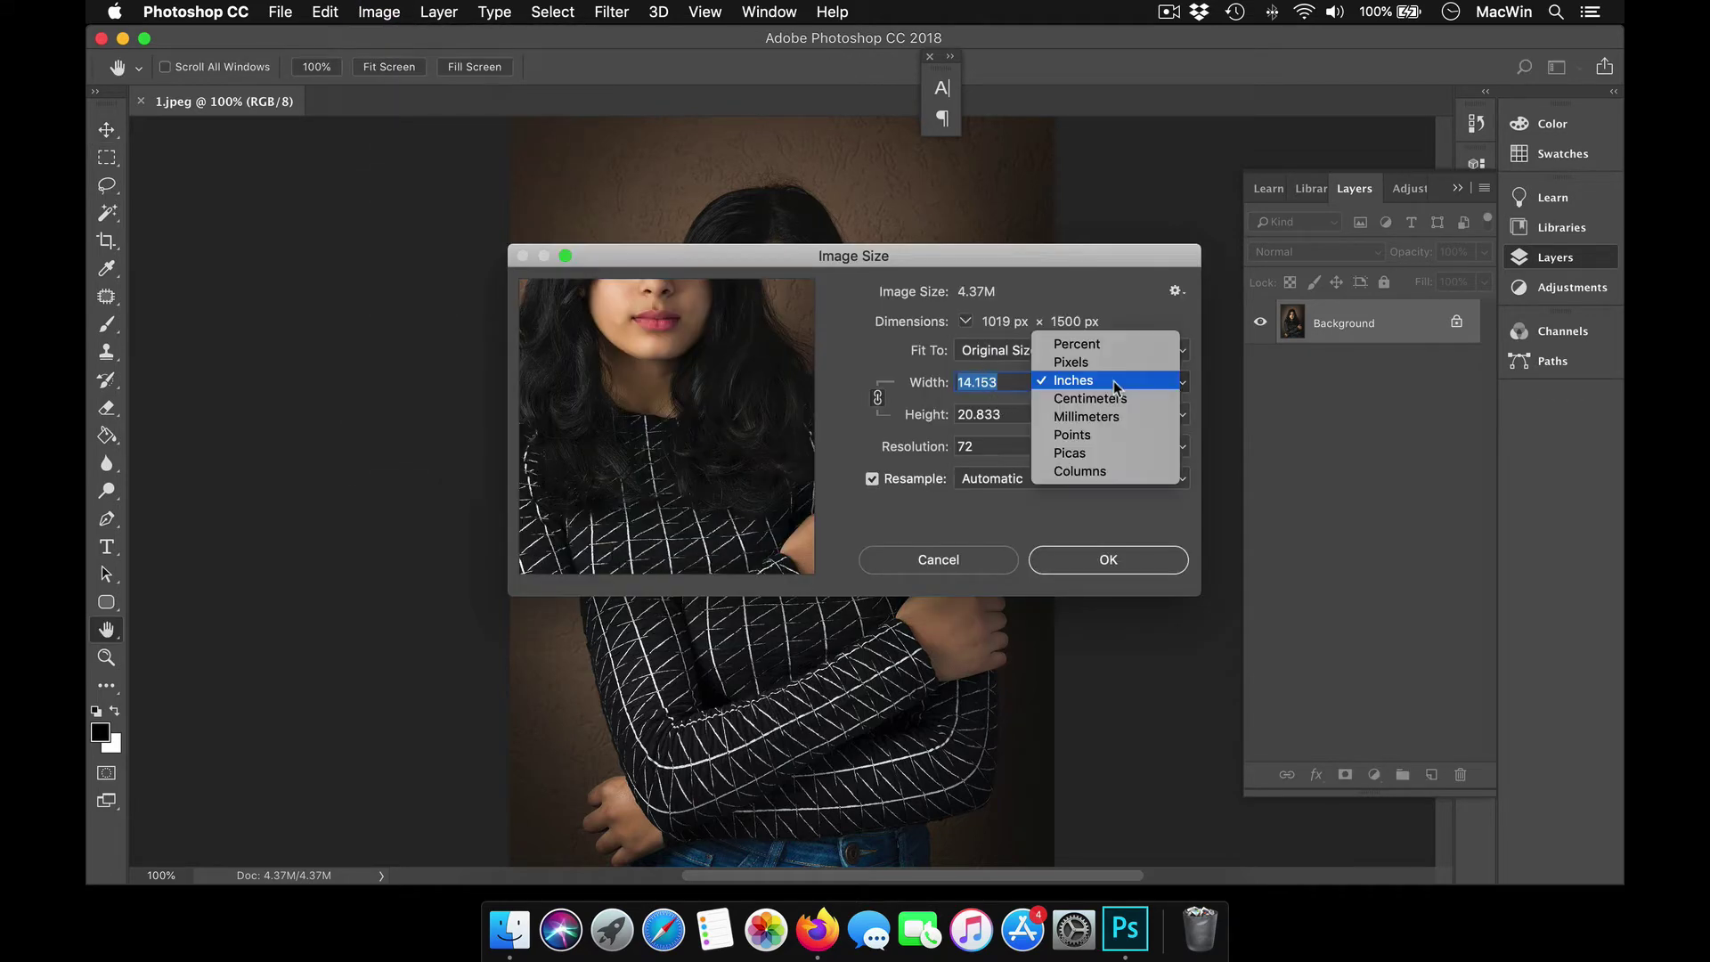
click(1104, 371)
click(1016, 378)
key(Up)
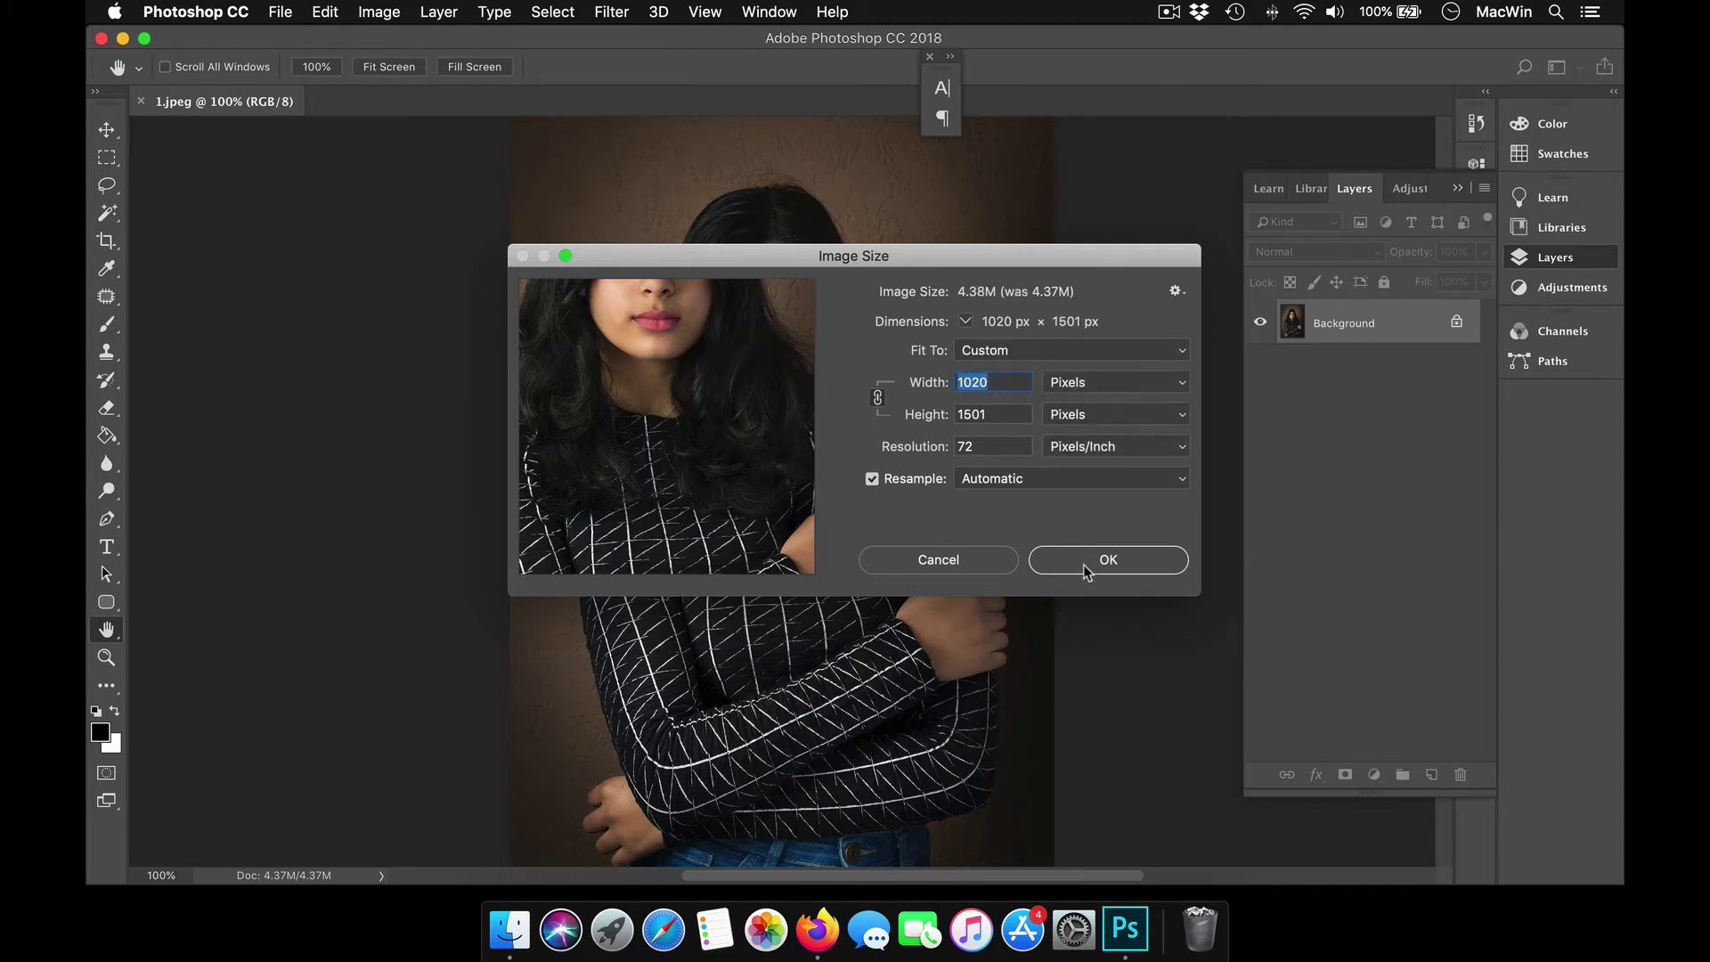
click(995, 415)
text(1500)
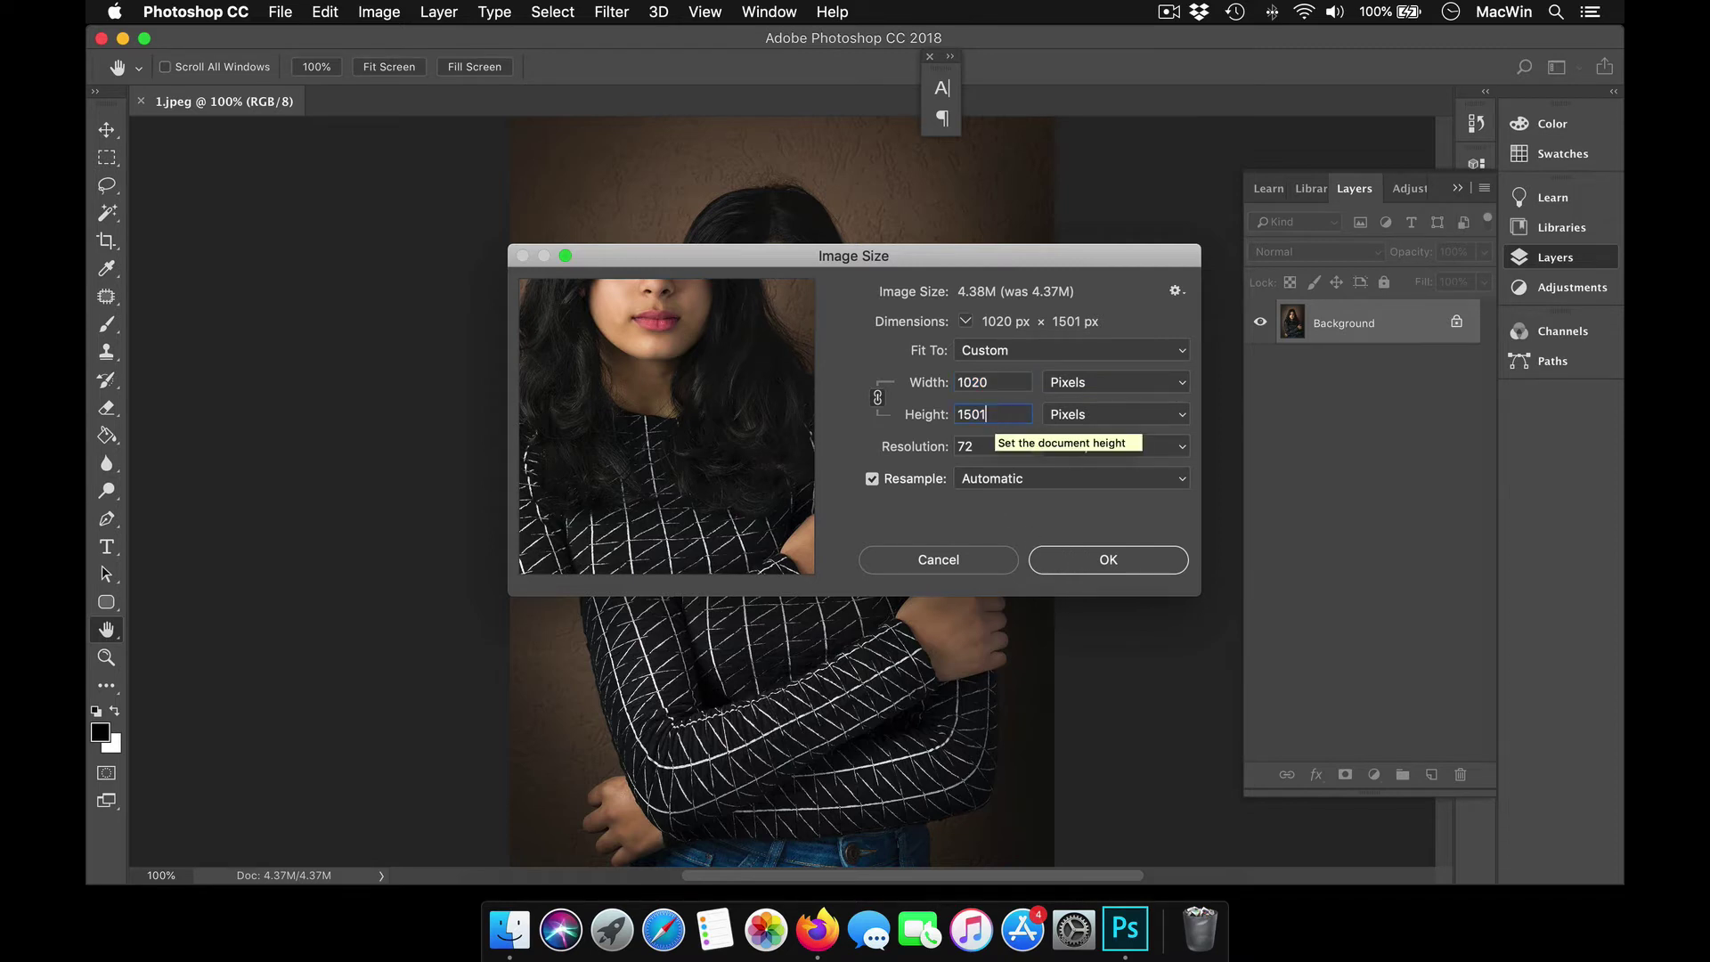
double_click(972, 382)
click(1131, 570)
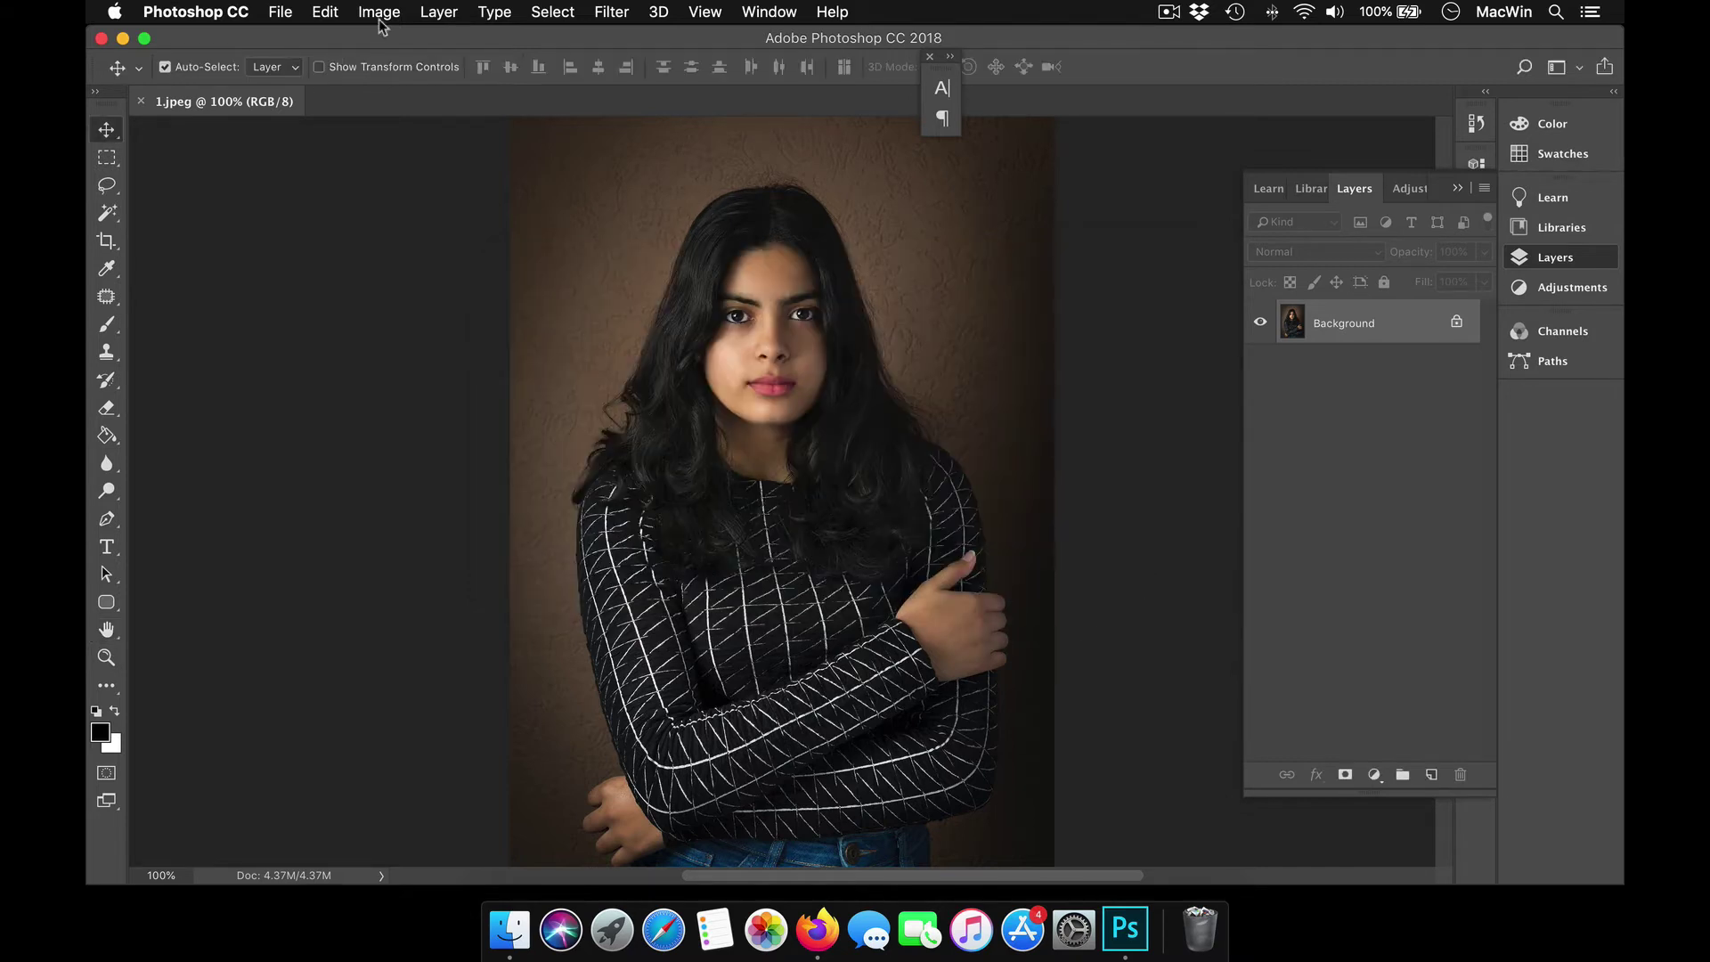
- Start the Blow Up 3 filter on the photo and set the document size to the 200% percentage preset
click(613, 11)
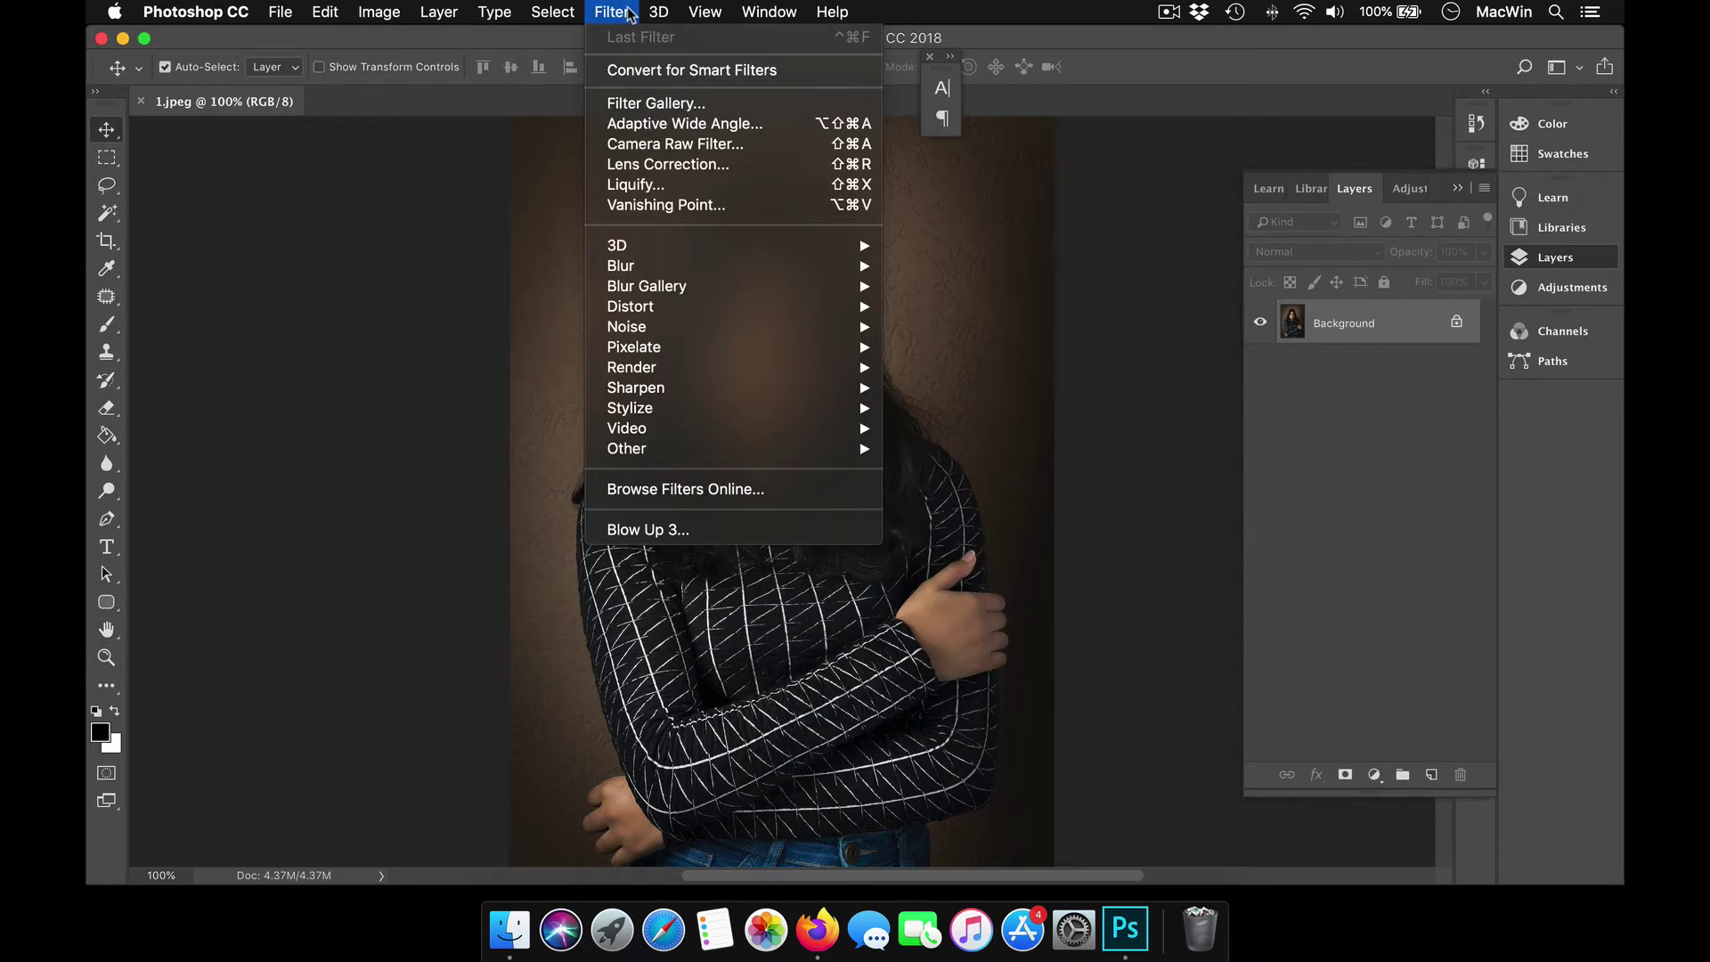
click(710, 530)
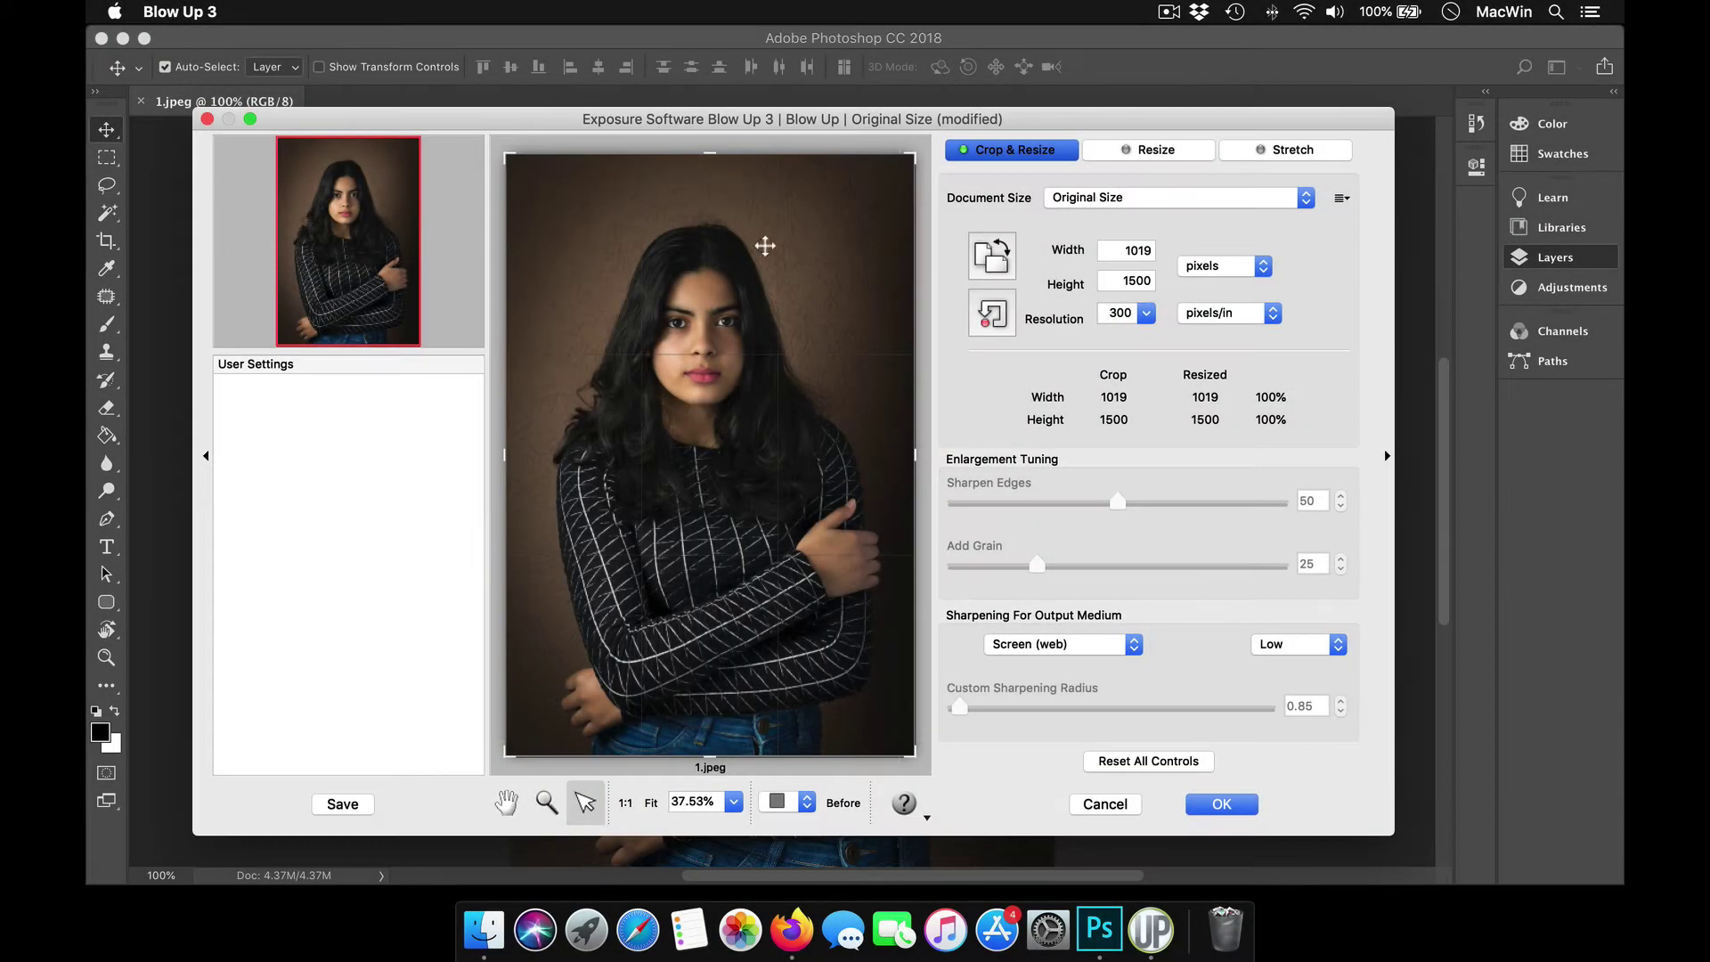
click(1303, 199)
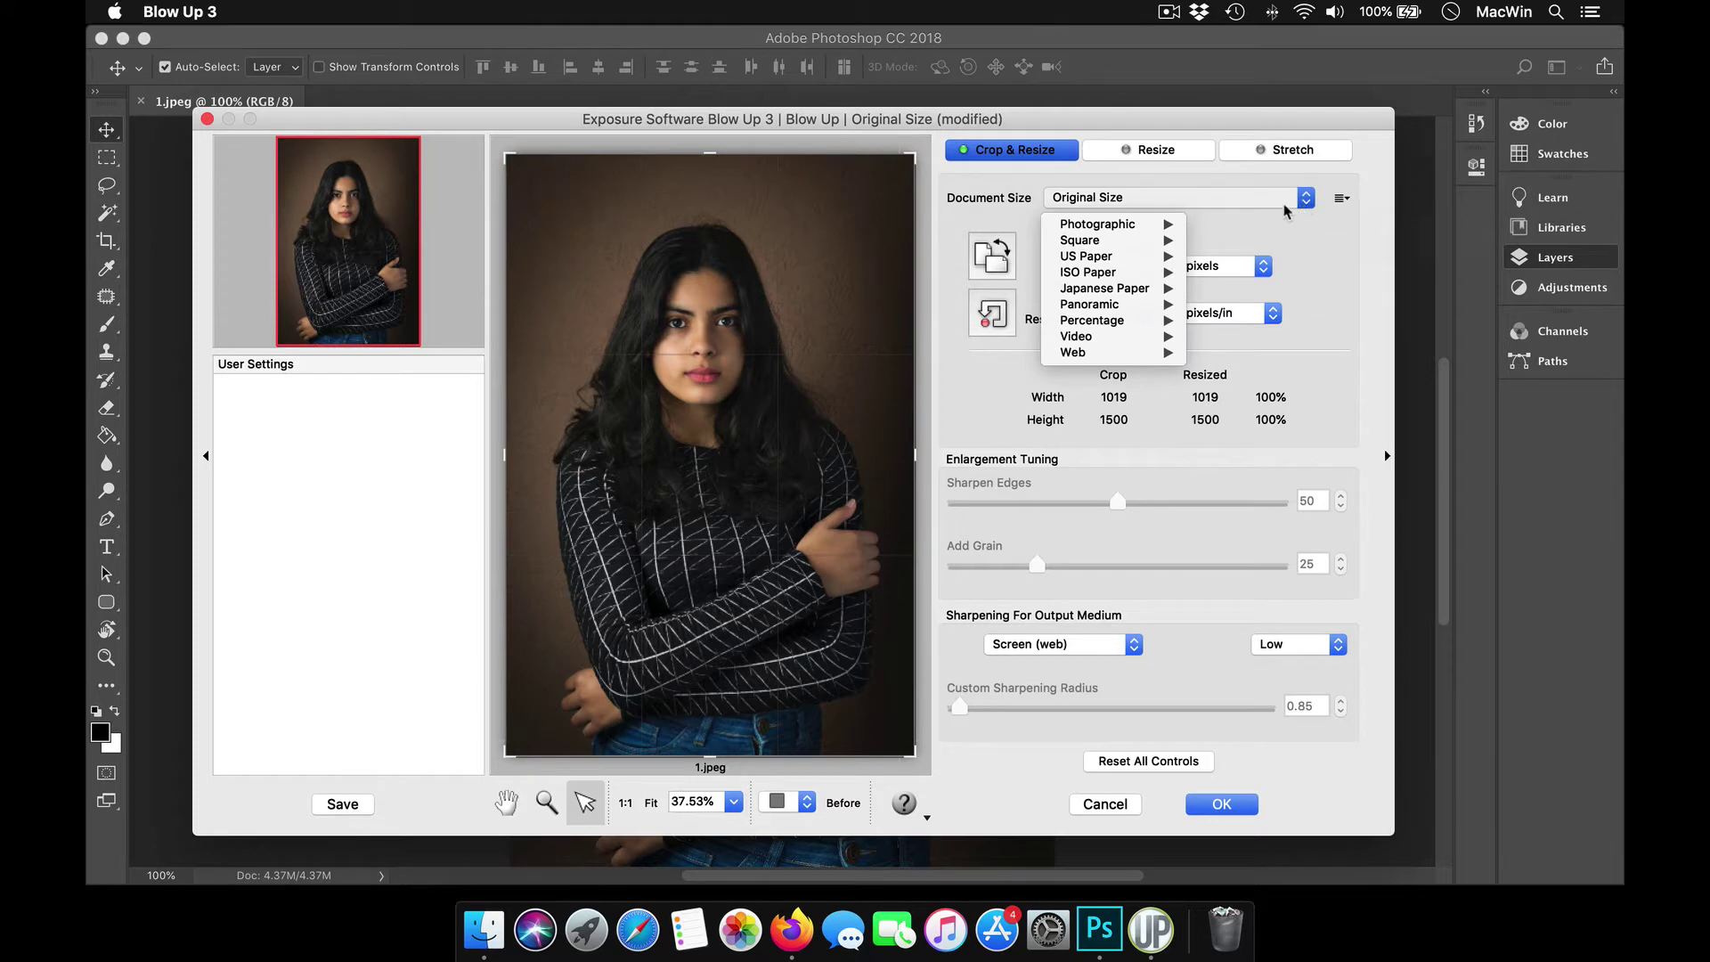
mouse_move(1141, 327)
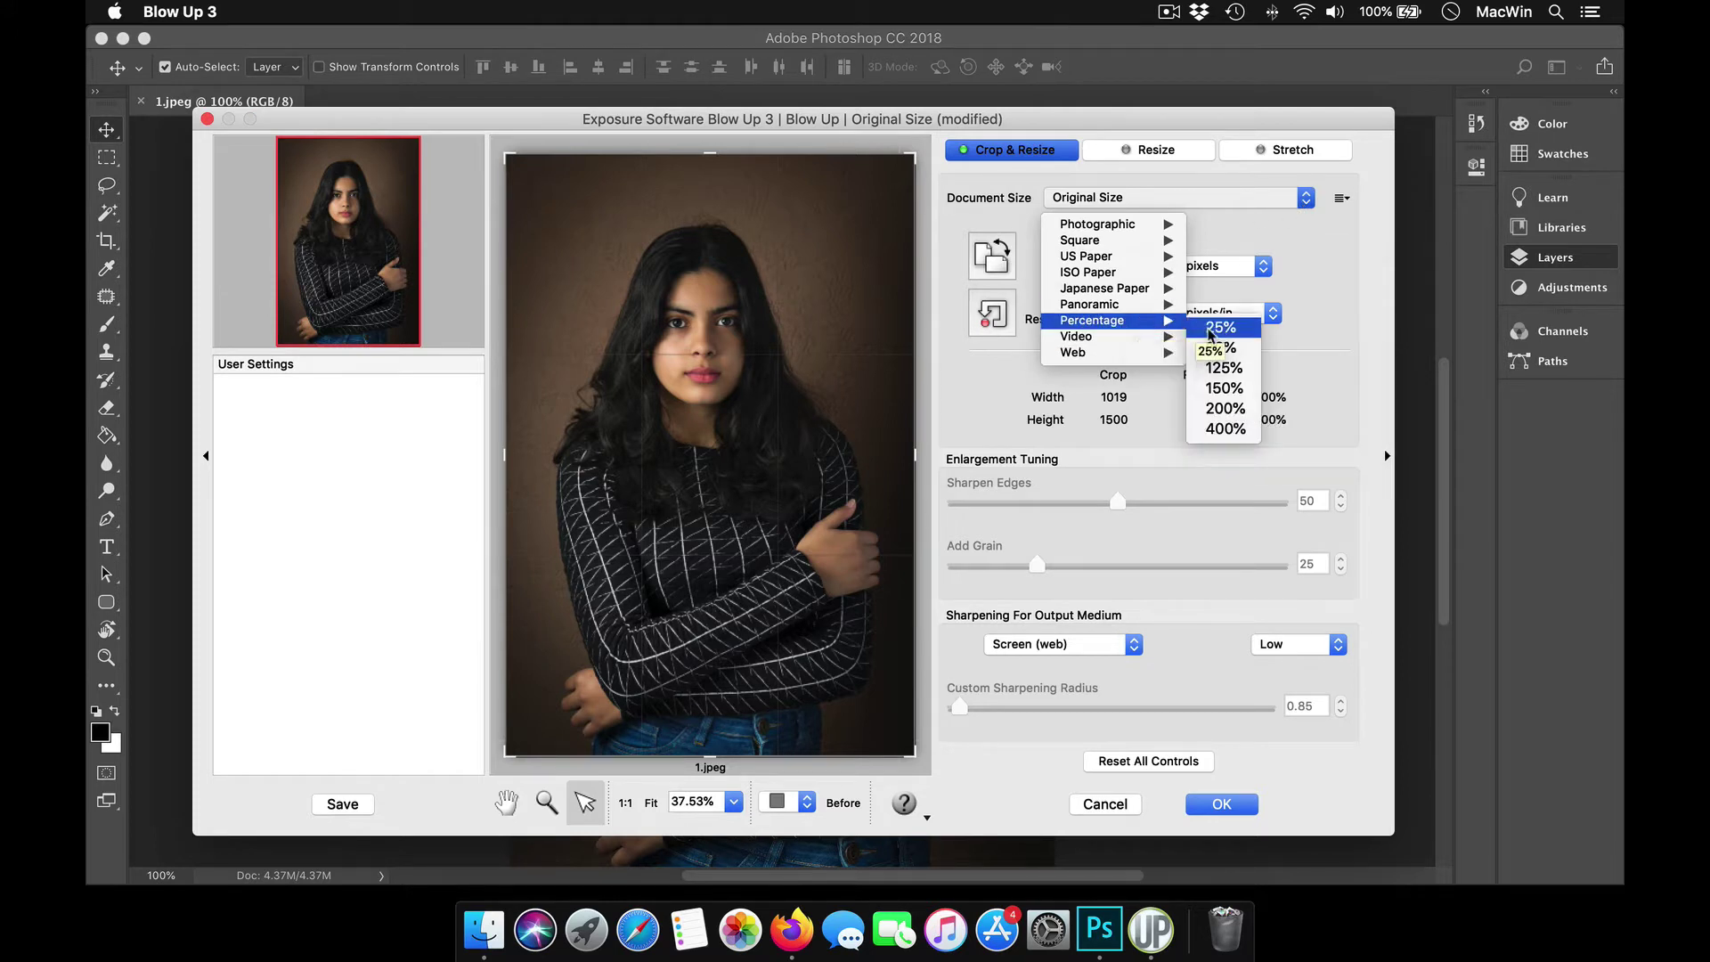
click(1222, 409)
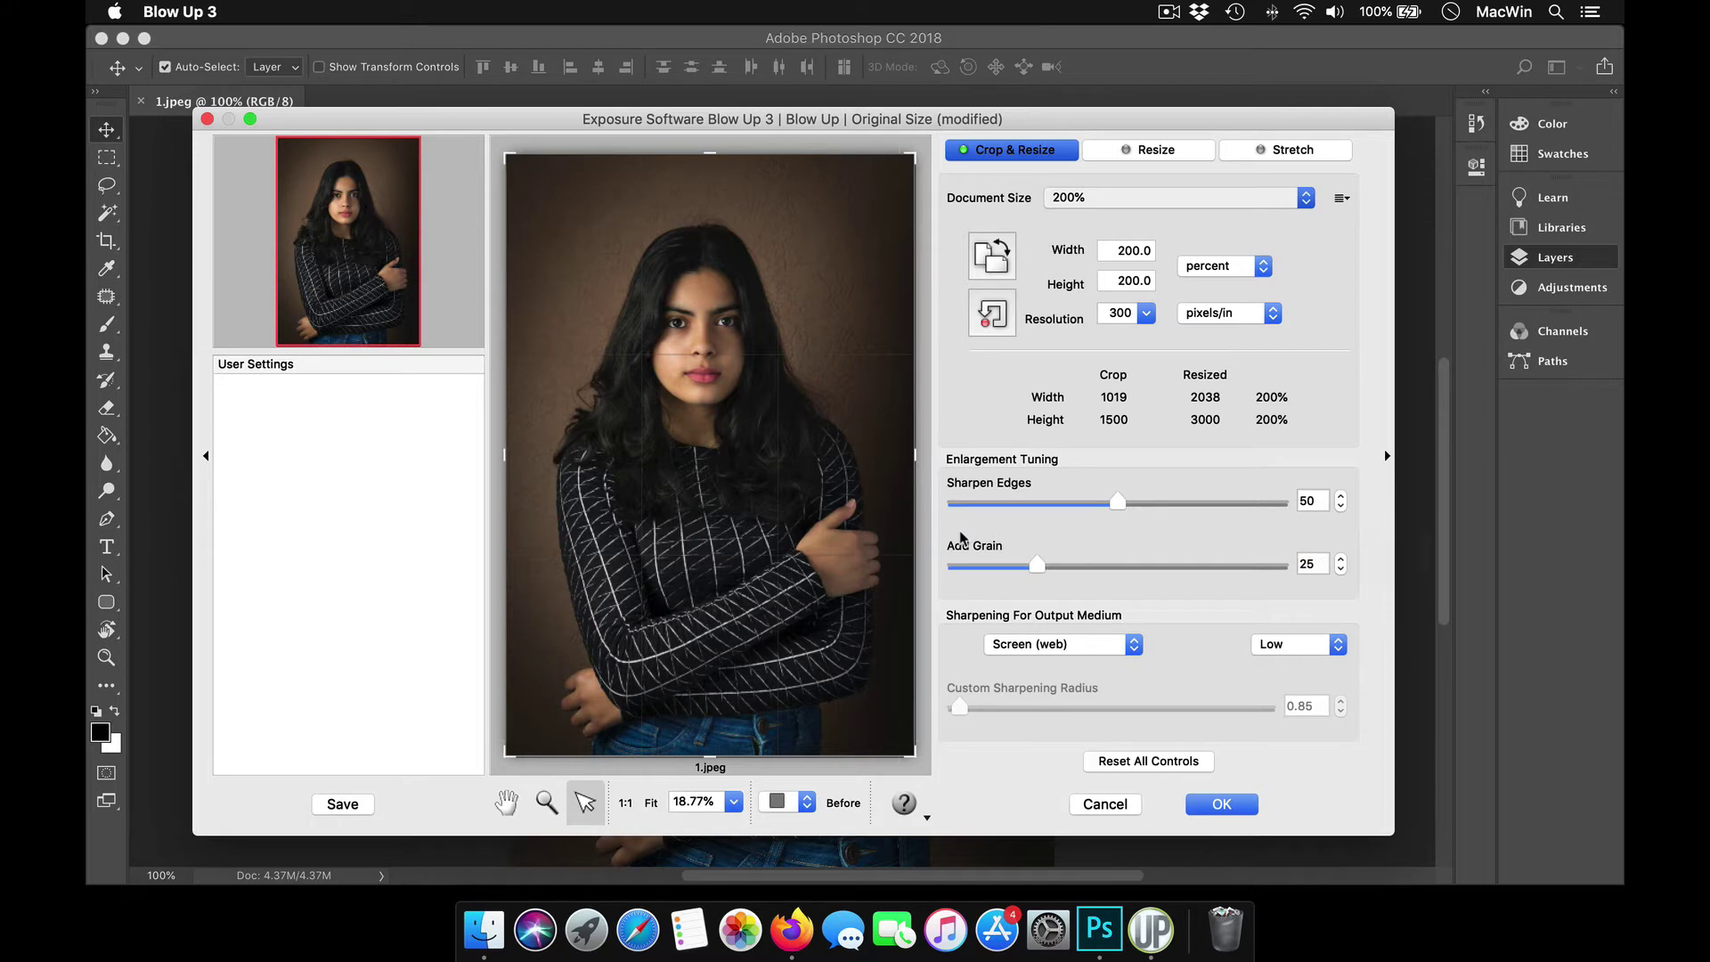
- Examine the eyes, nose and mouth in the enlargement preview at 100%
scroll(843, 489, up, 2)
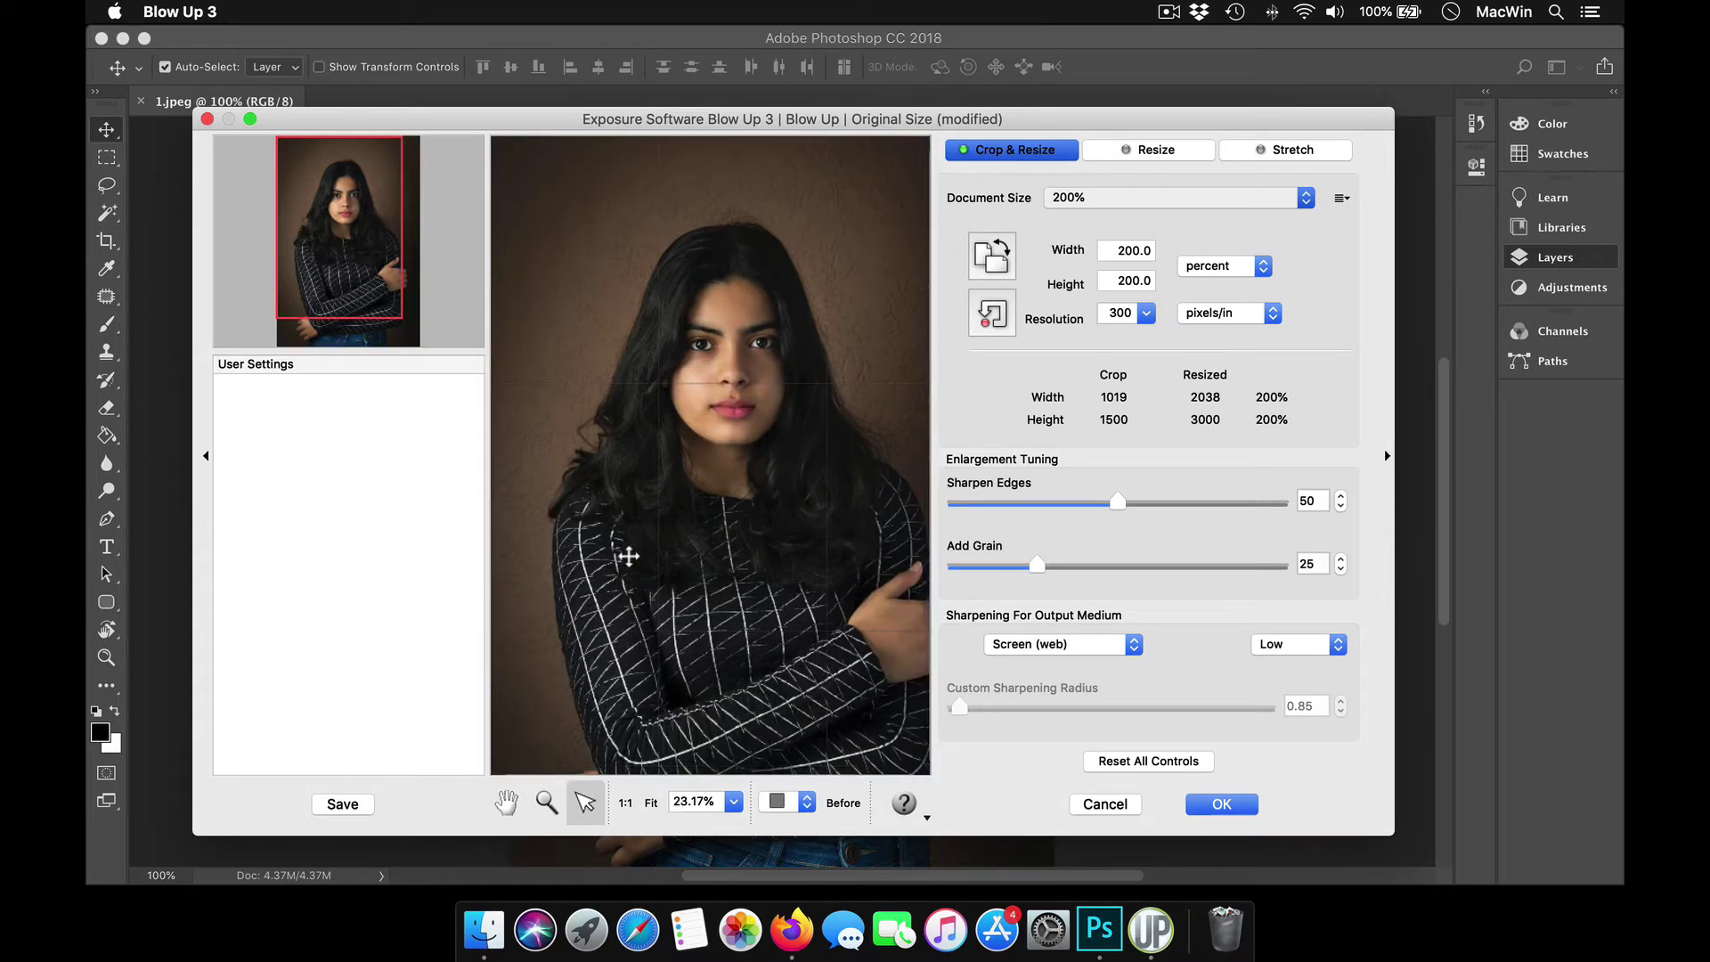
click(545, 800)
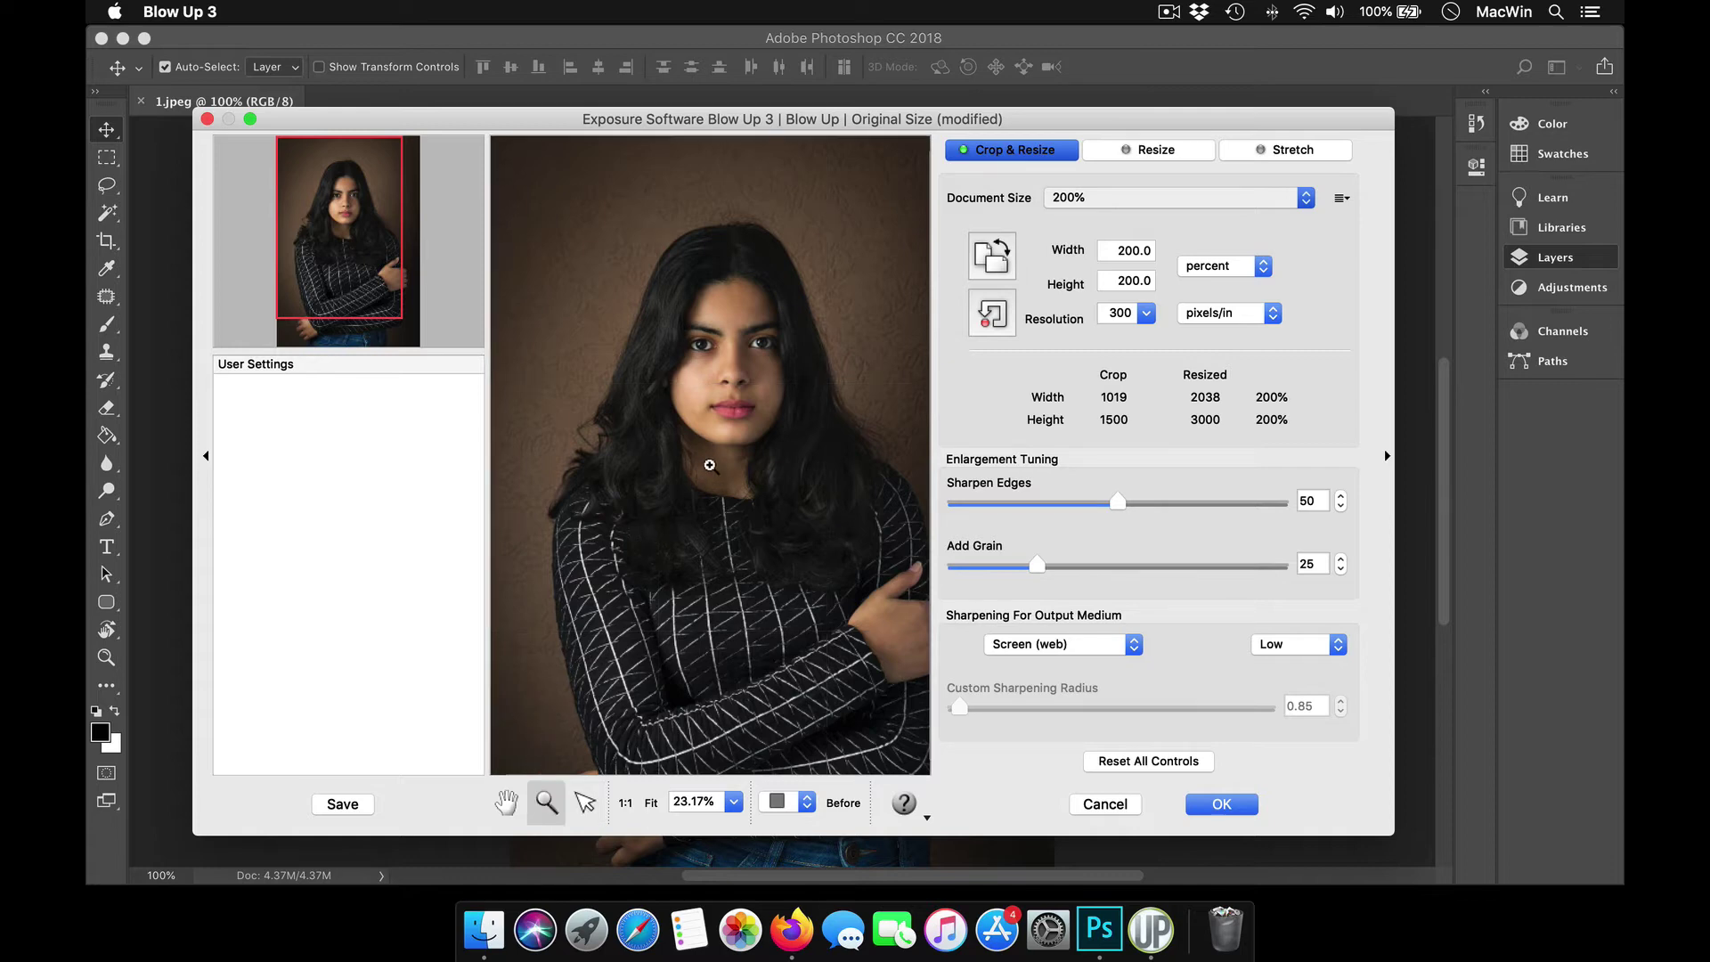
click(710, 467)
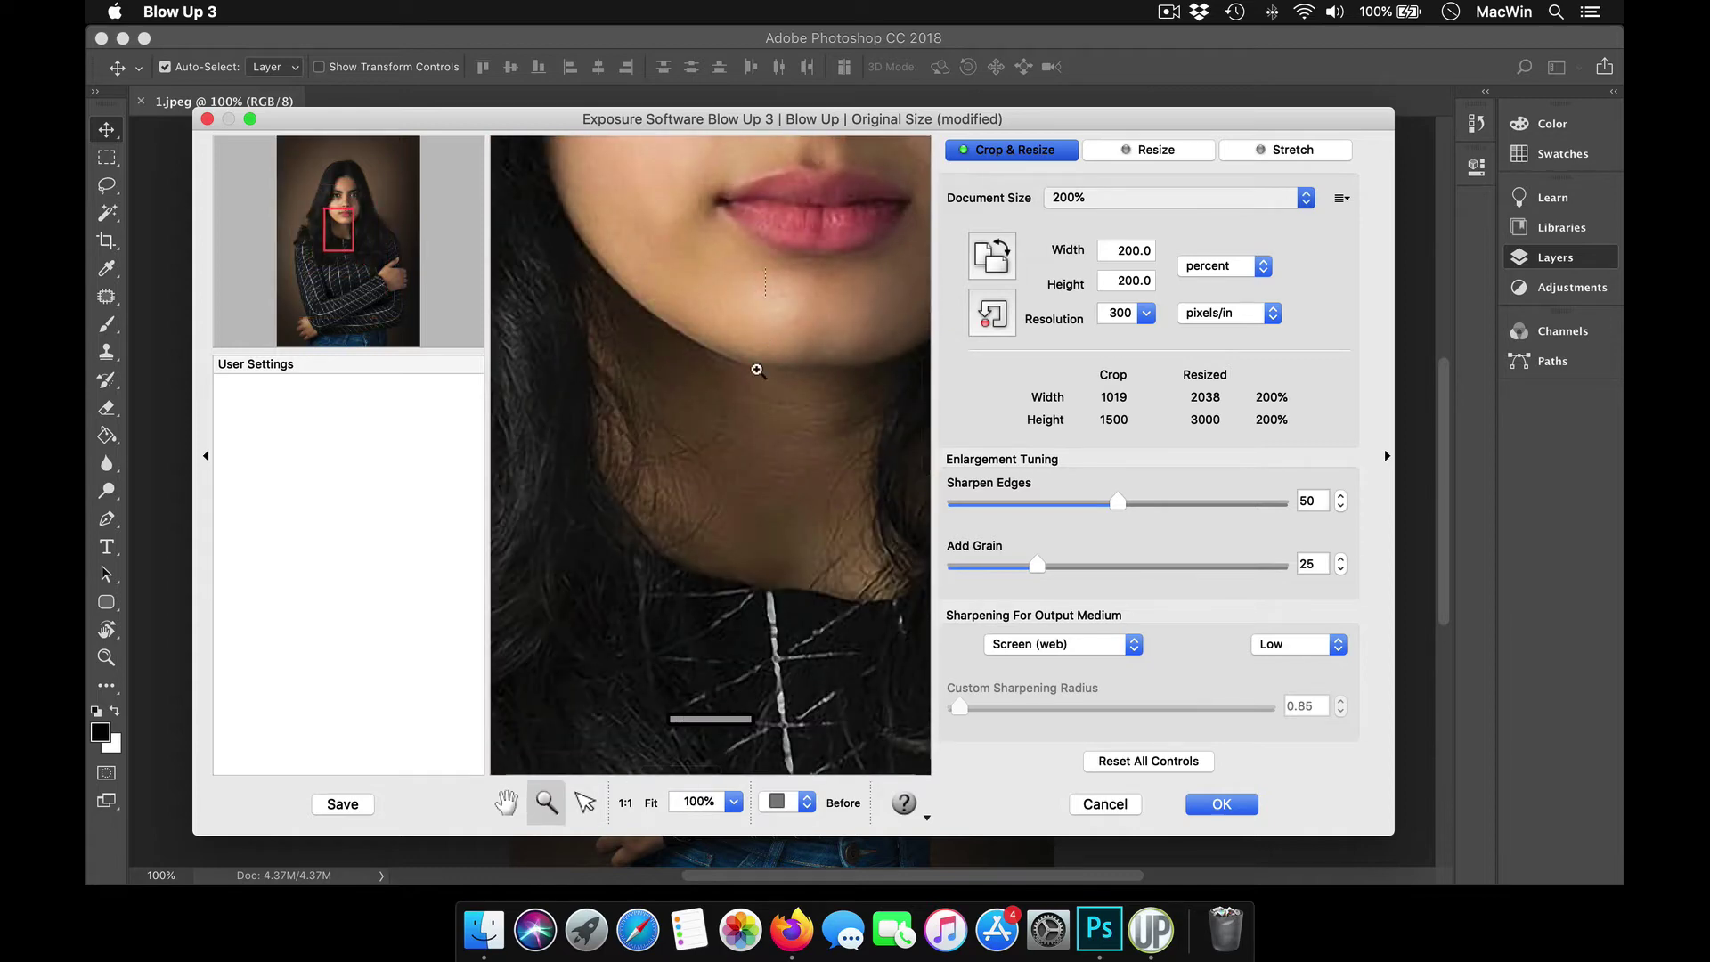
scroll(763, 318, up, 2)
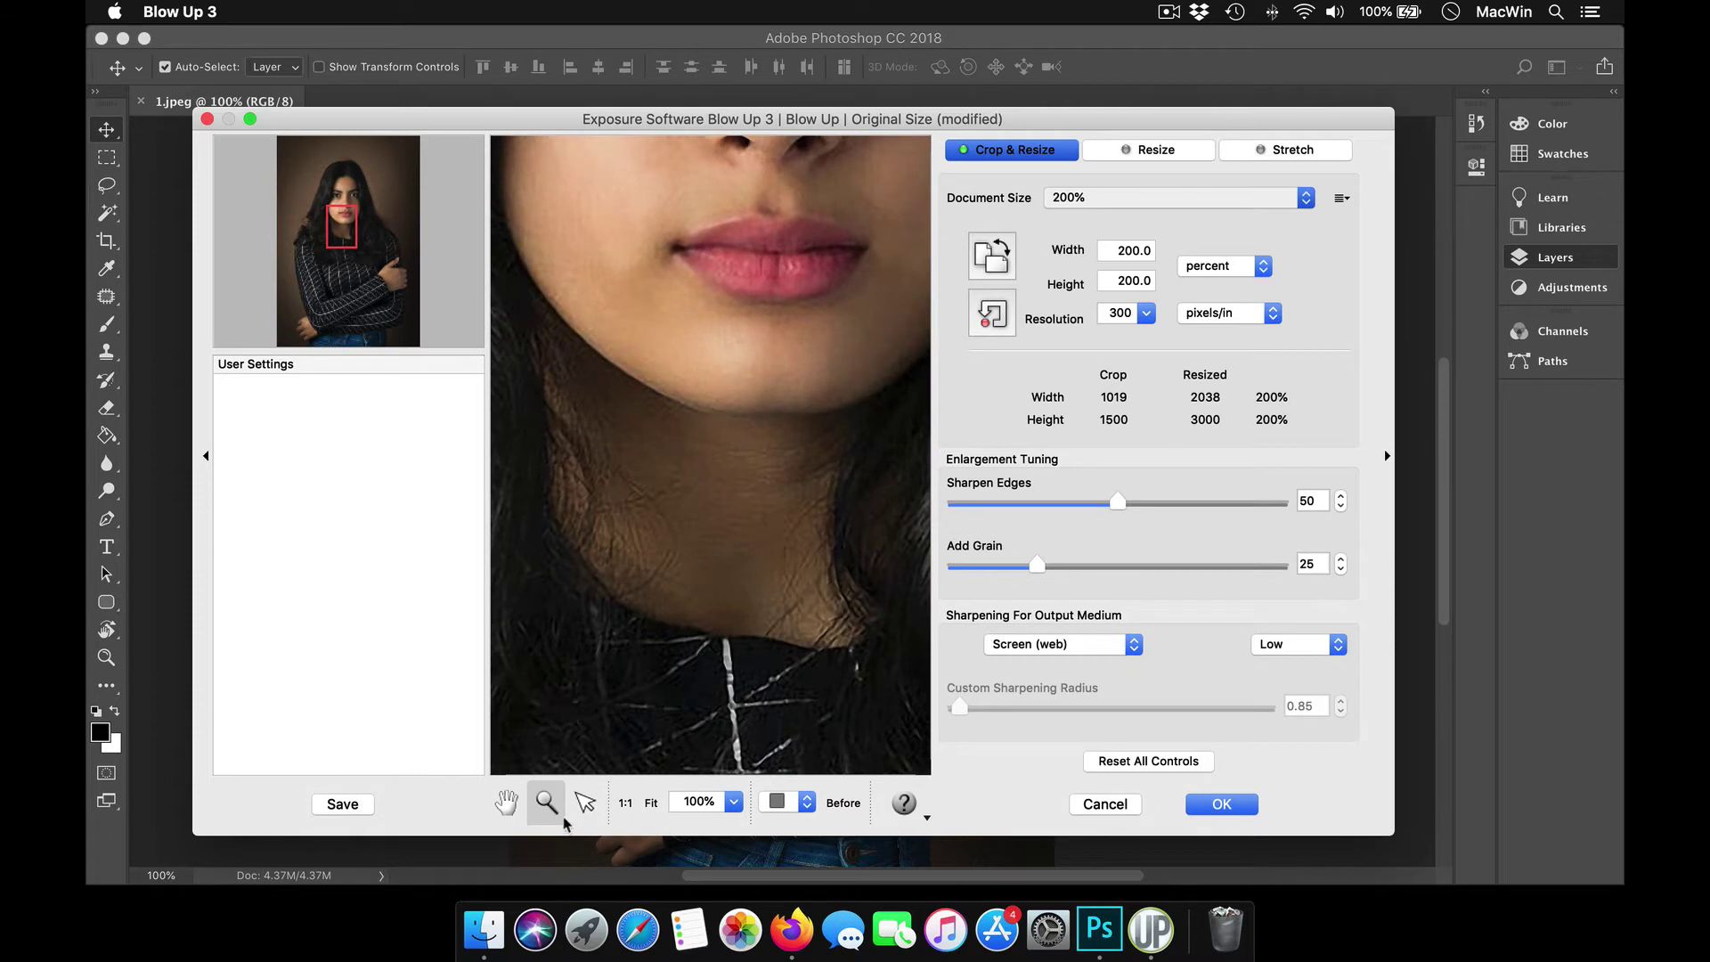
click(507, 804)
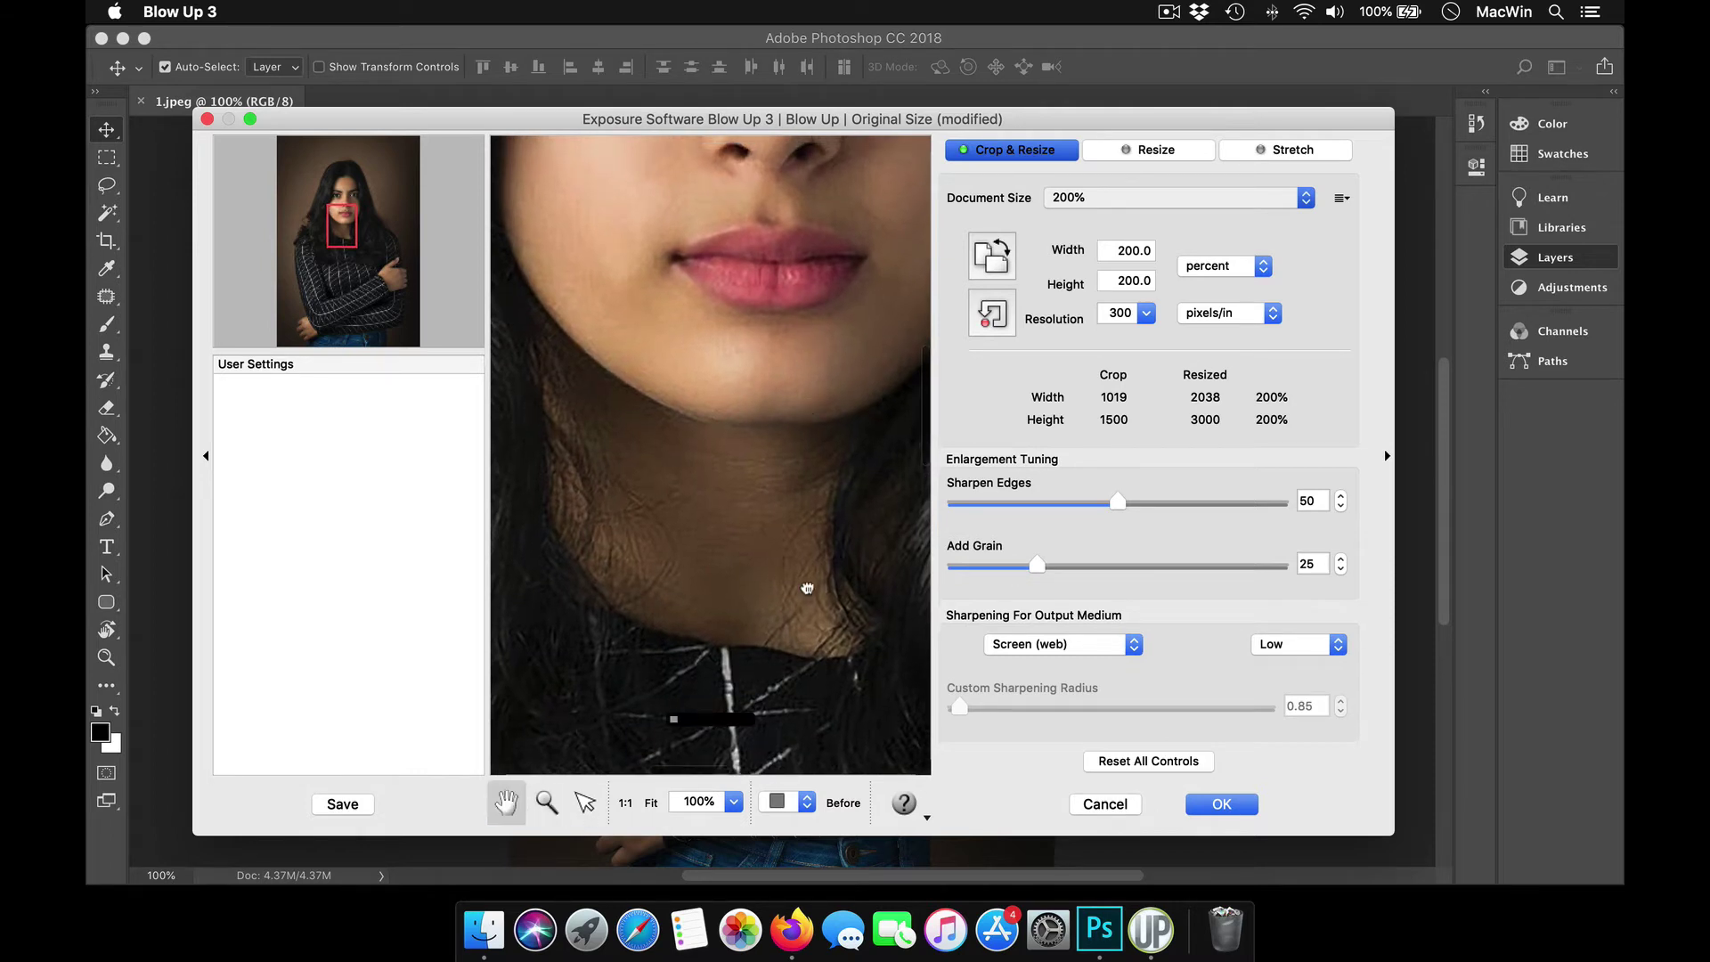
scroll(793, 446, up, 10)
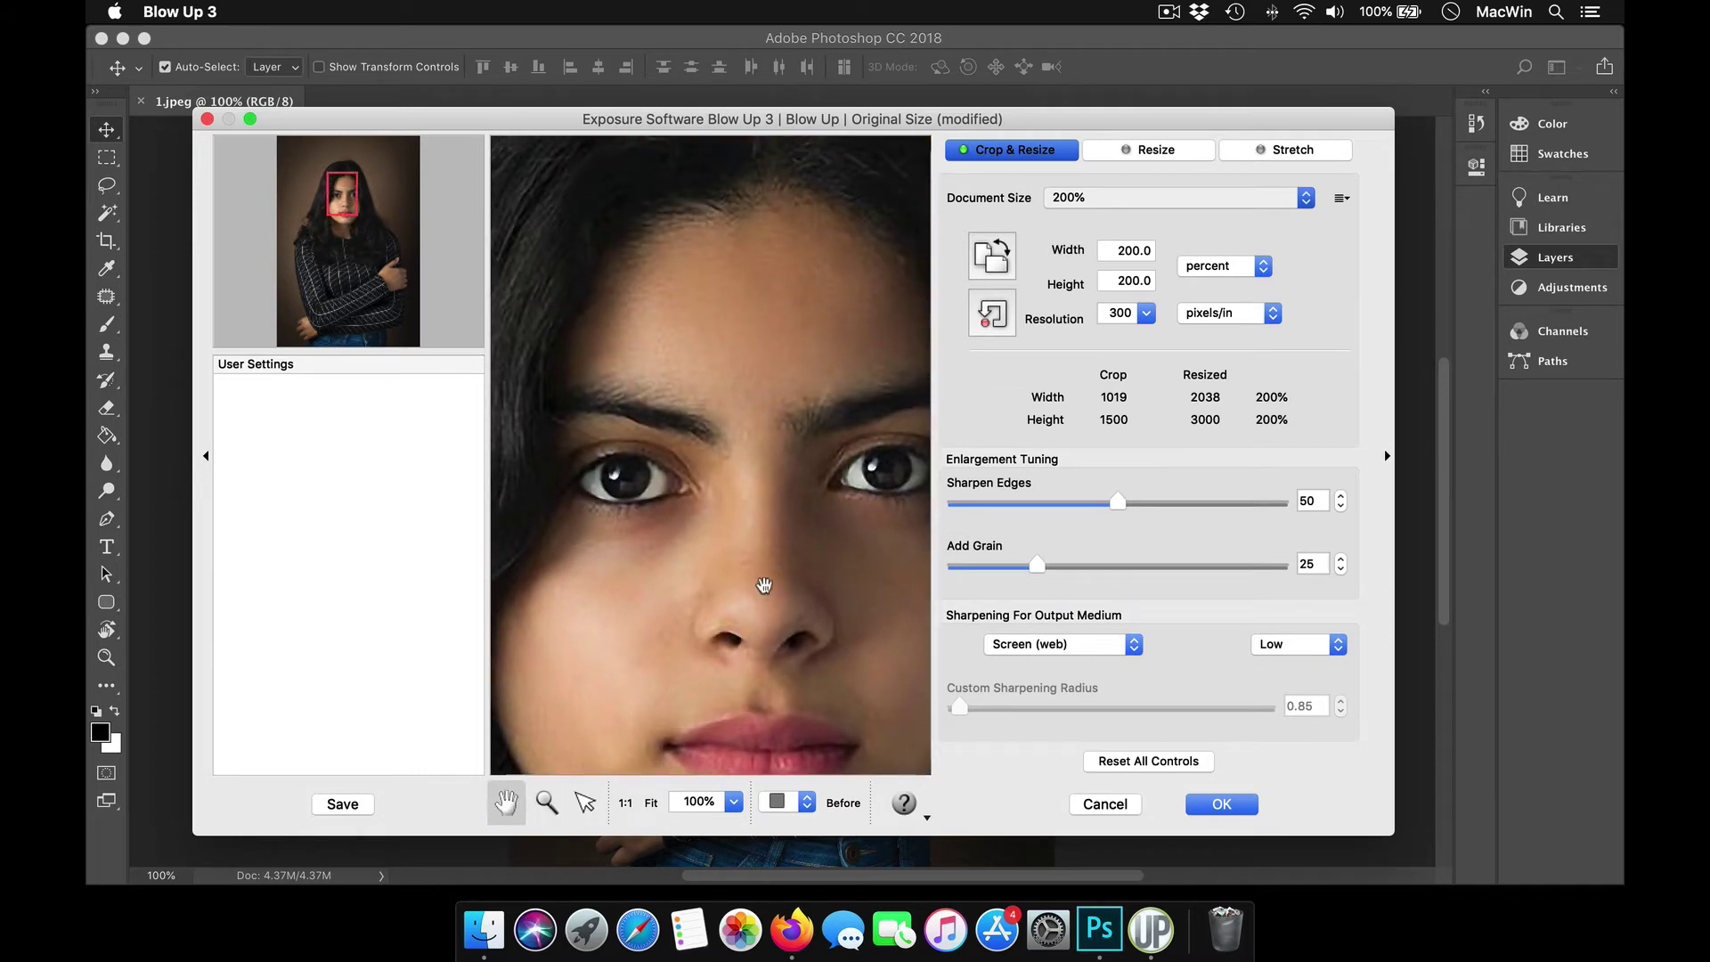
- Compare before and after in a preview split into upper and lower halves, and apply the enlargement
click(806, 806)
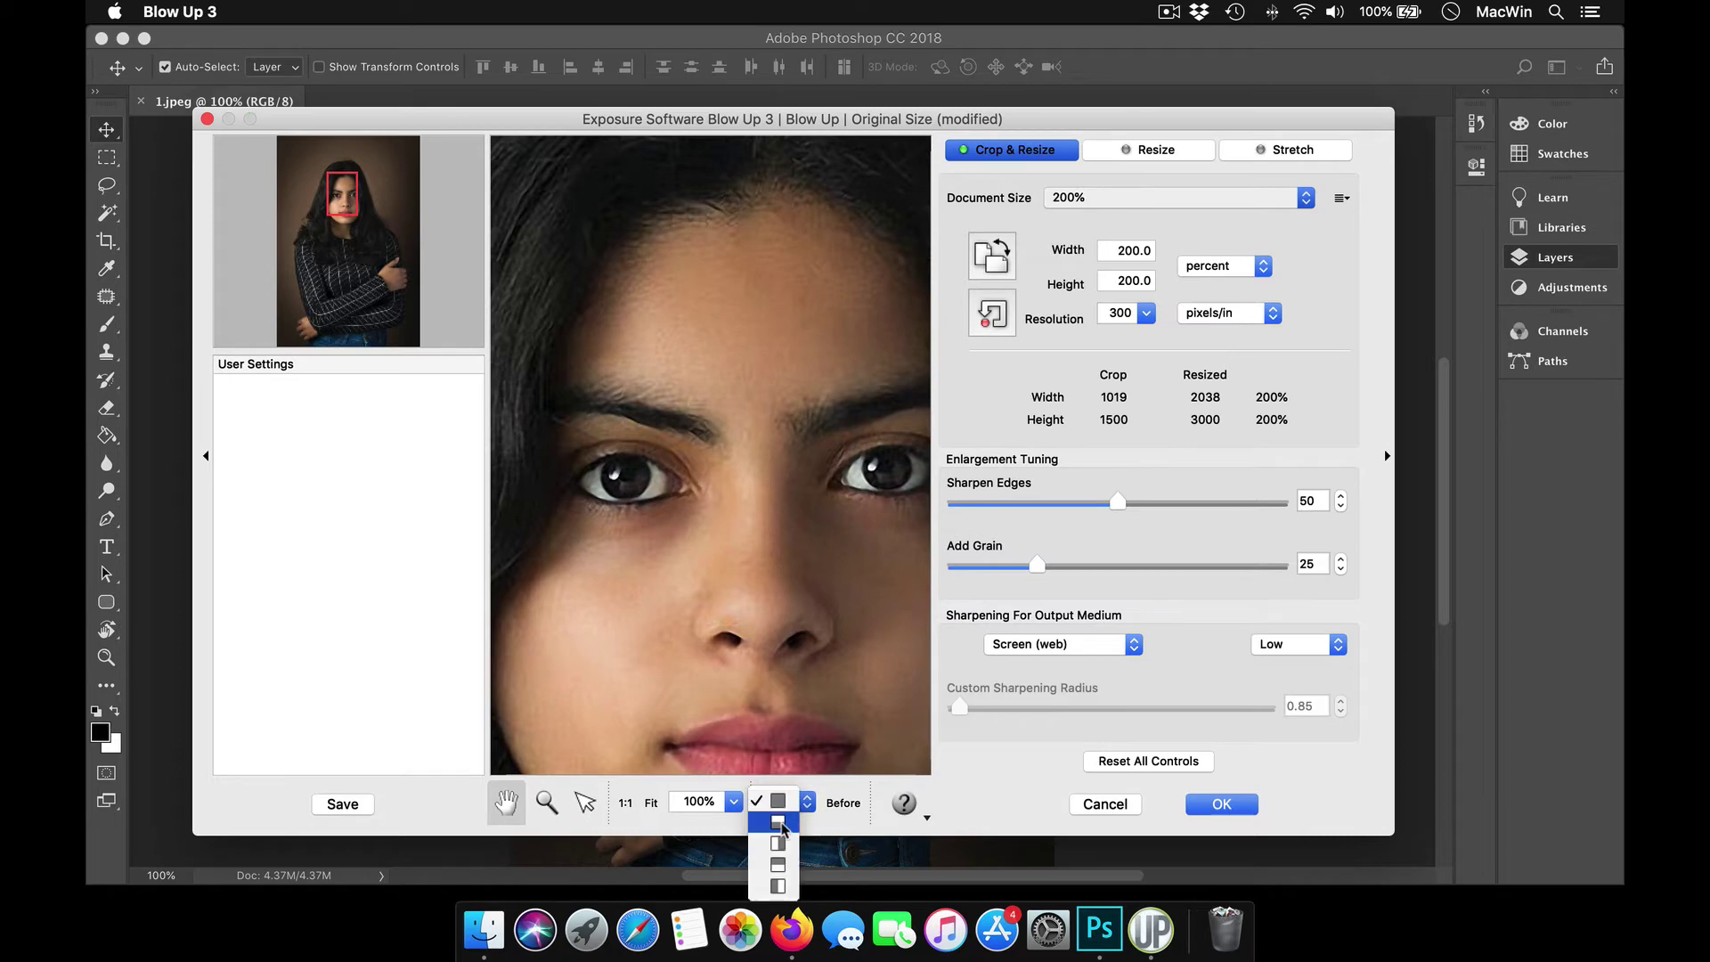
click(776, 853)
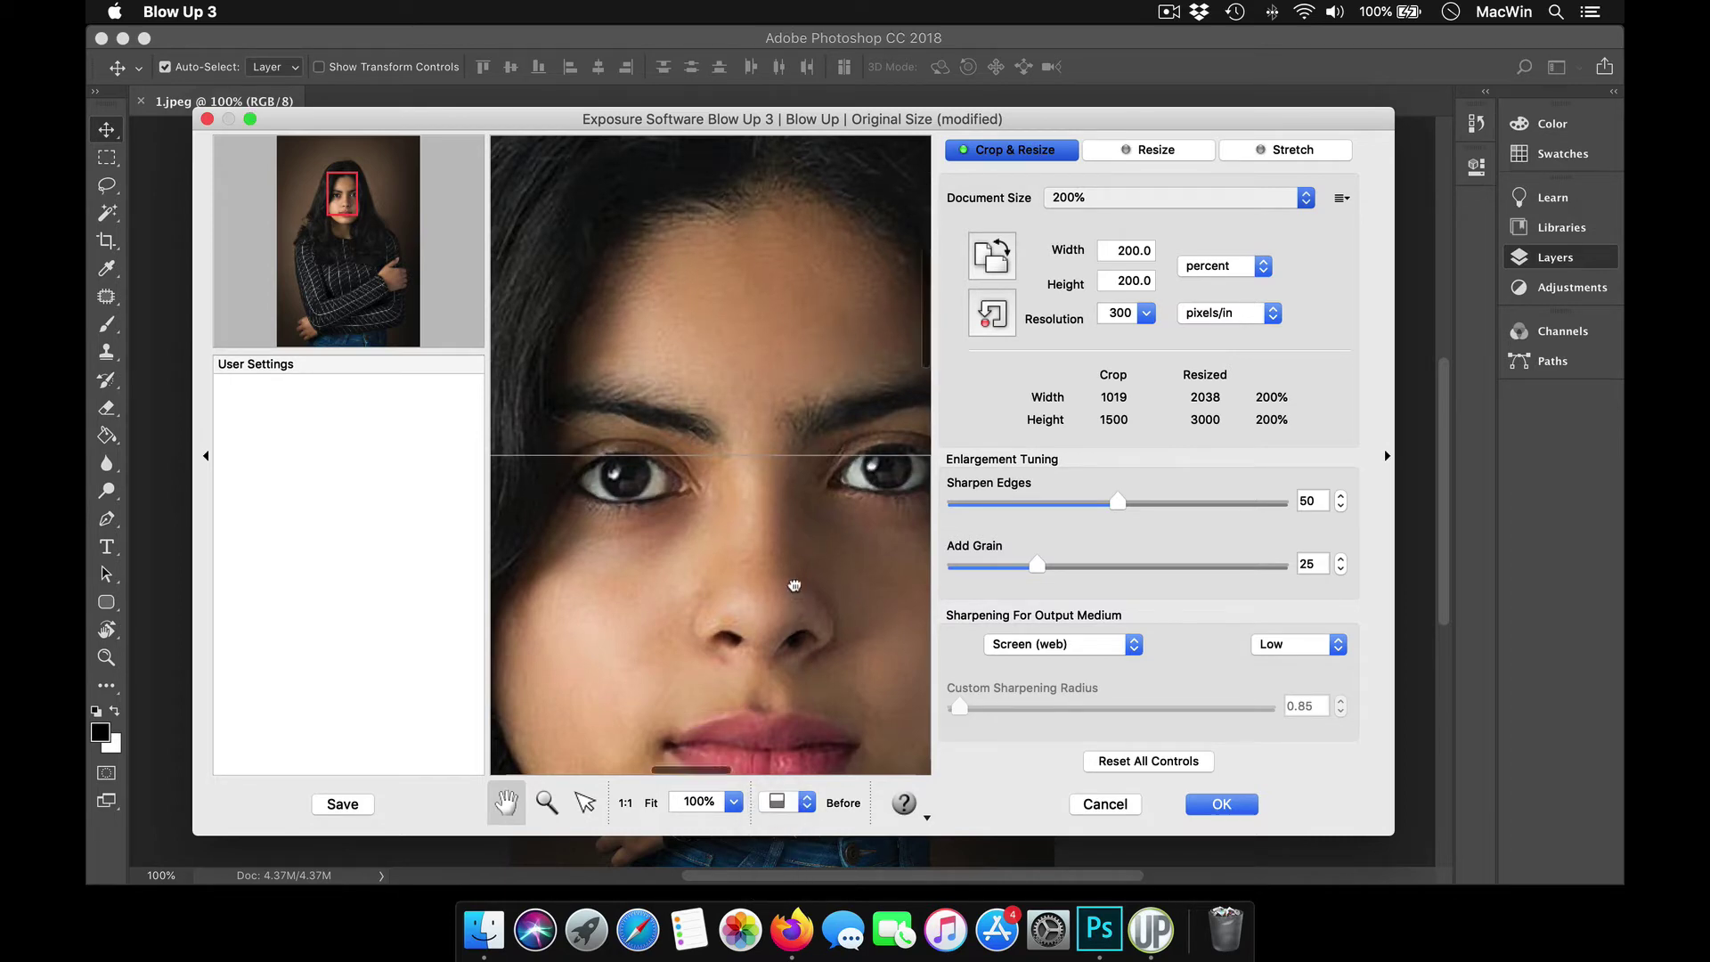
scroll(790, 600, down, 5)
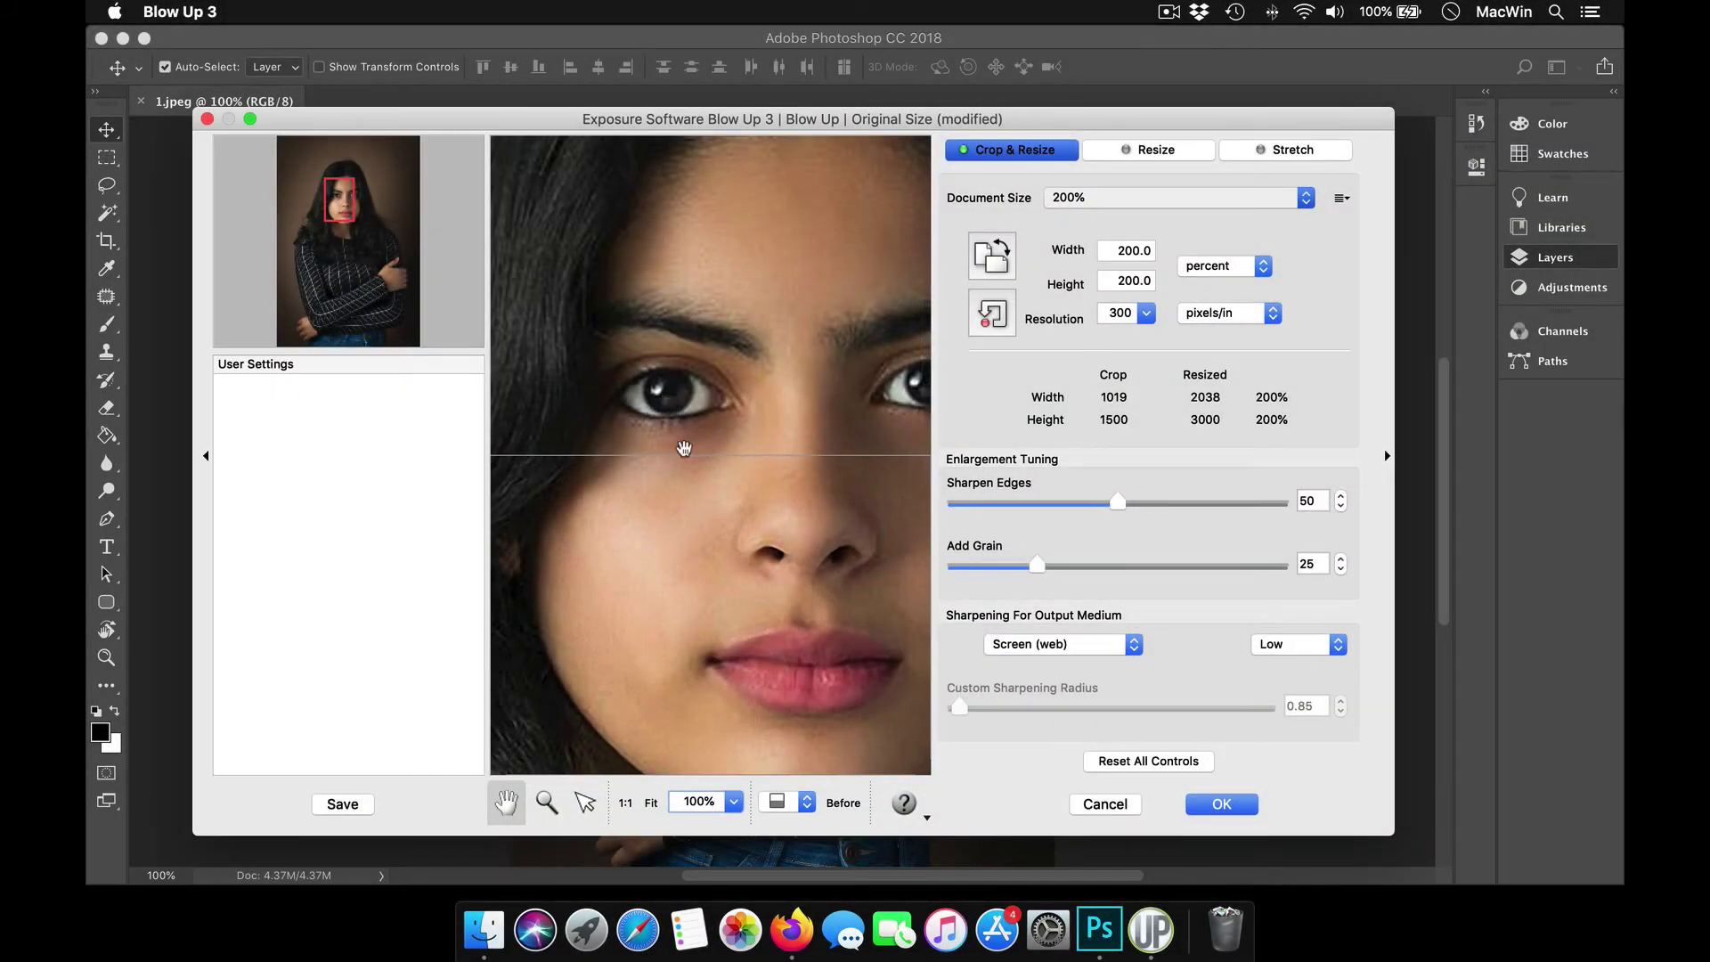
mouse_move(706, 496)
mouse_down()
mouse_move(704, 597)
mouse_move(715, 527)
mouse_up()
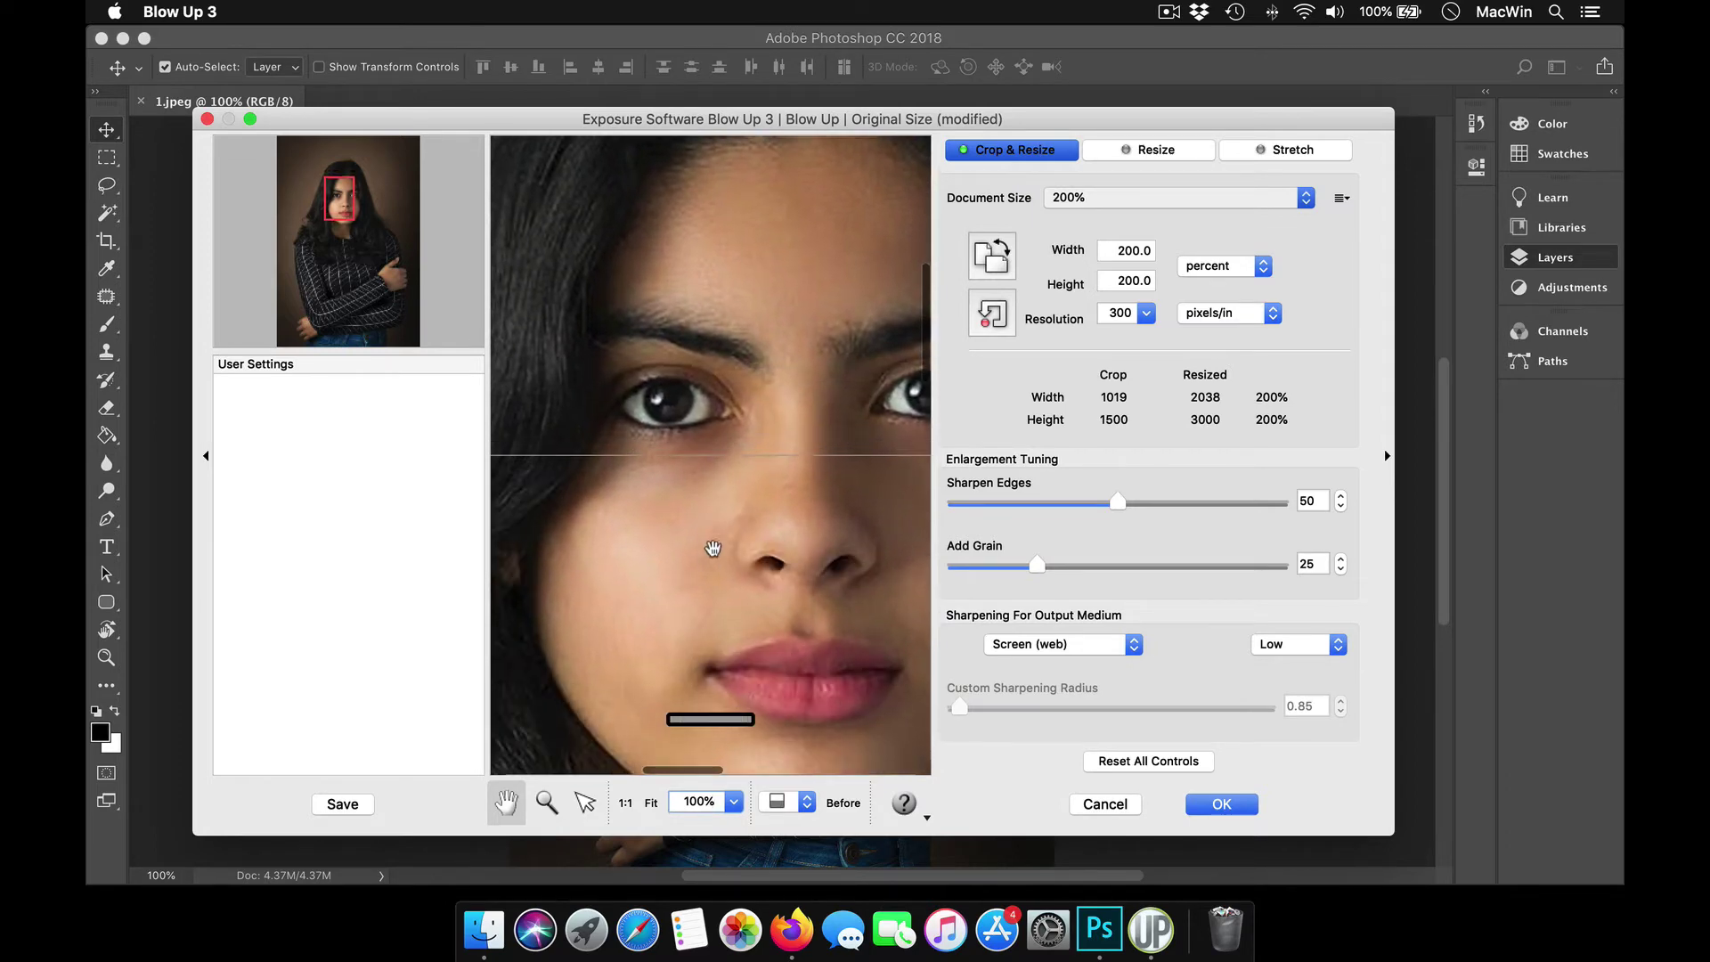
click(1227, 807)
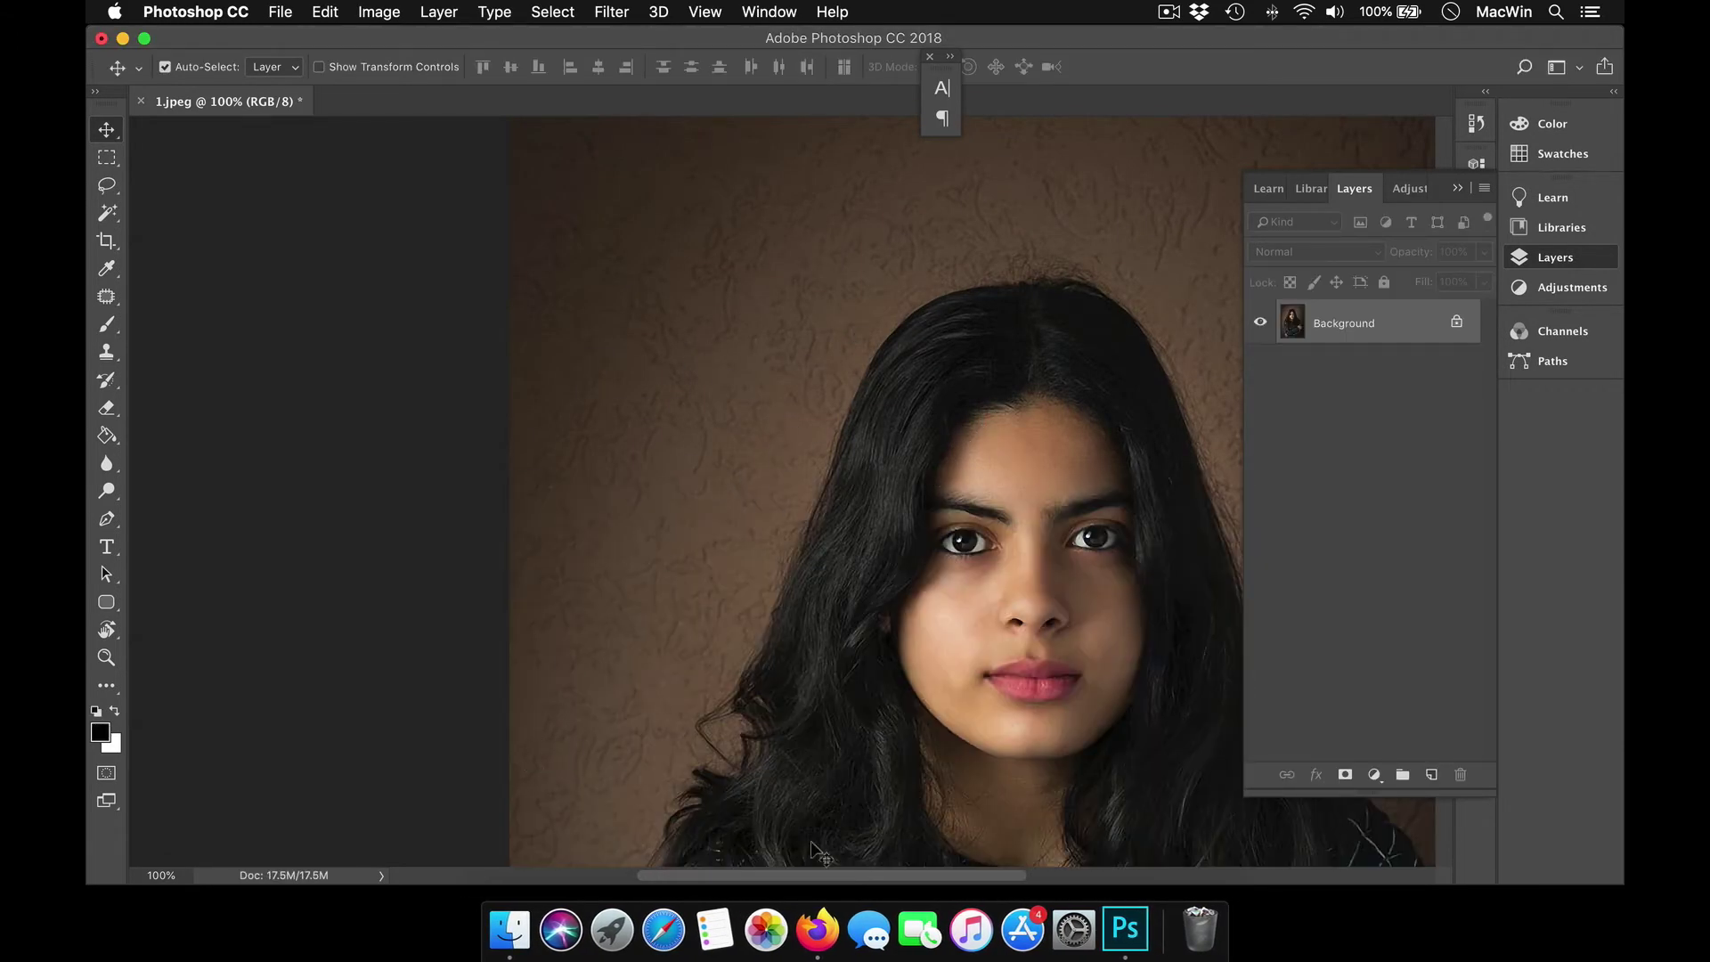
- Look over the enlarged portrait and check its width and height in pixels in Image Size without changing them
drag(862, 876, 959, 874)
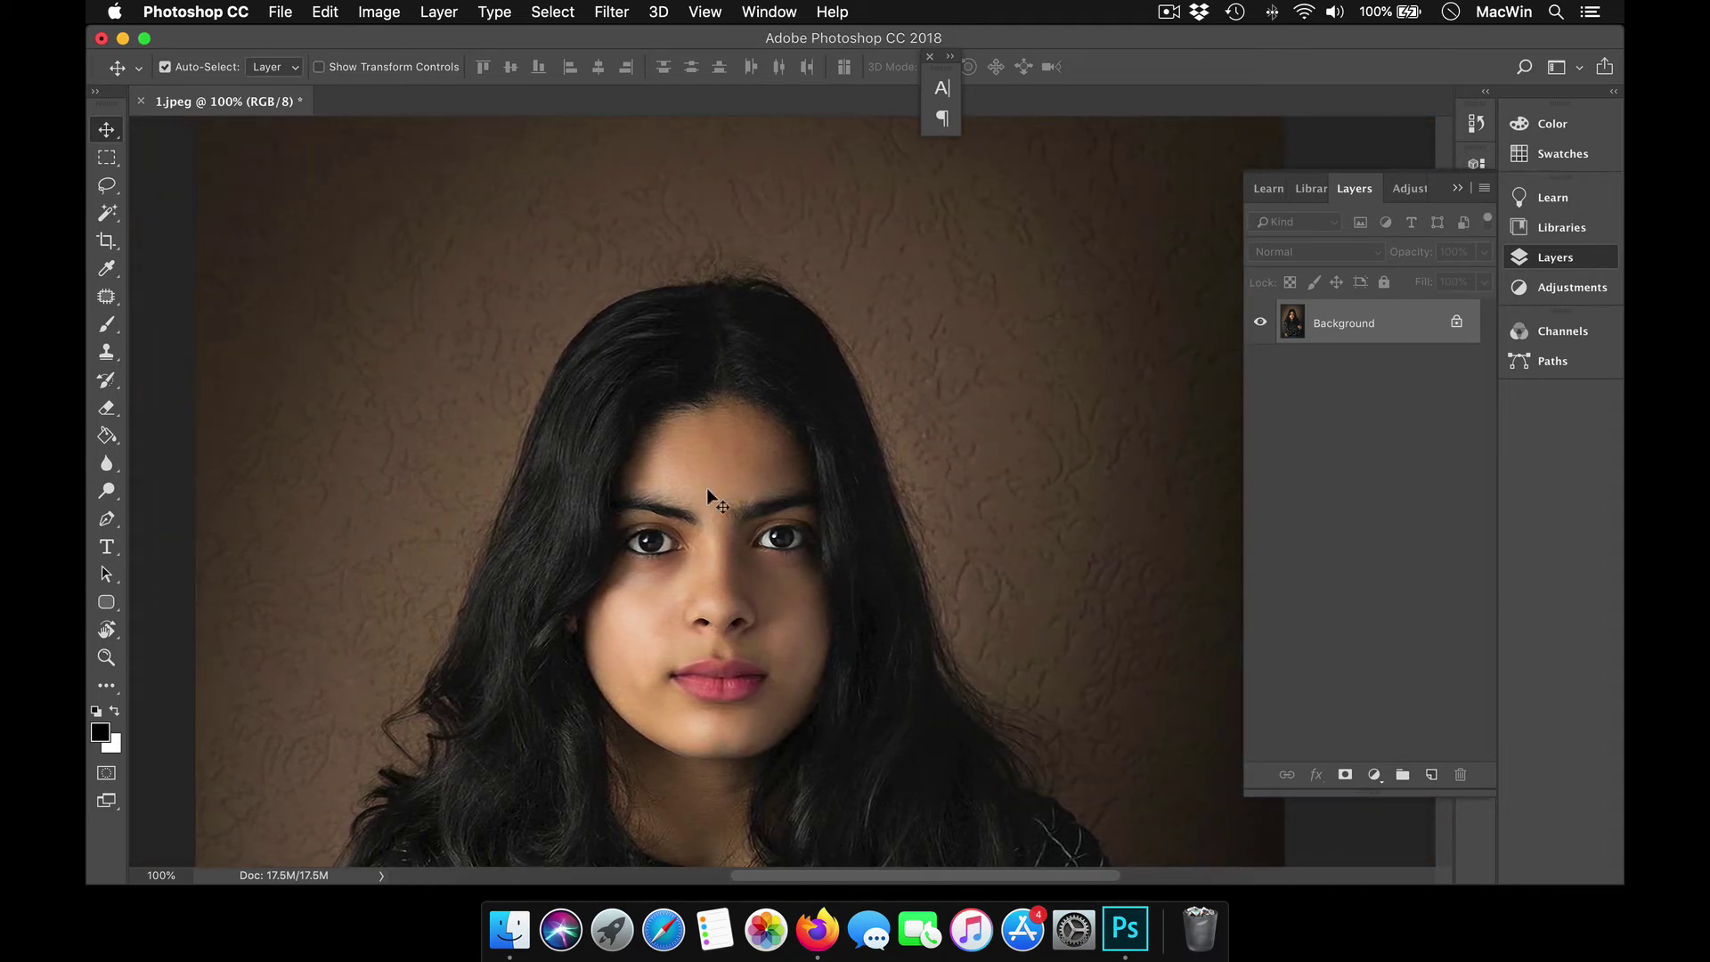
scroll(745, 521, down, 3)
click(379, 12)
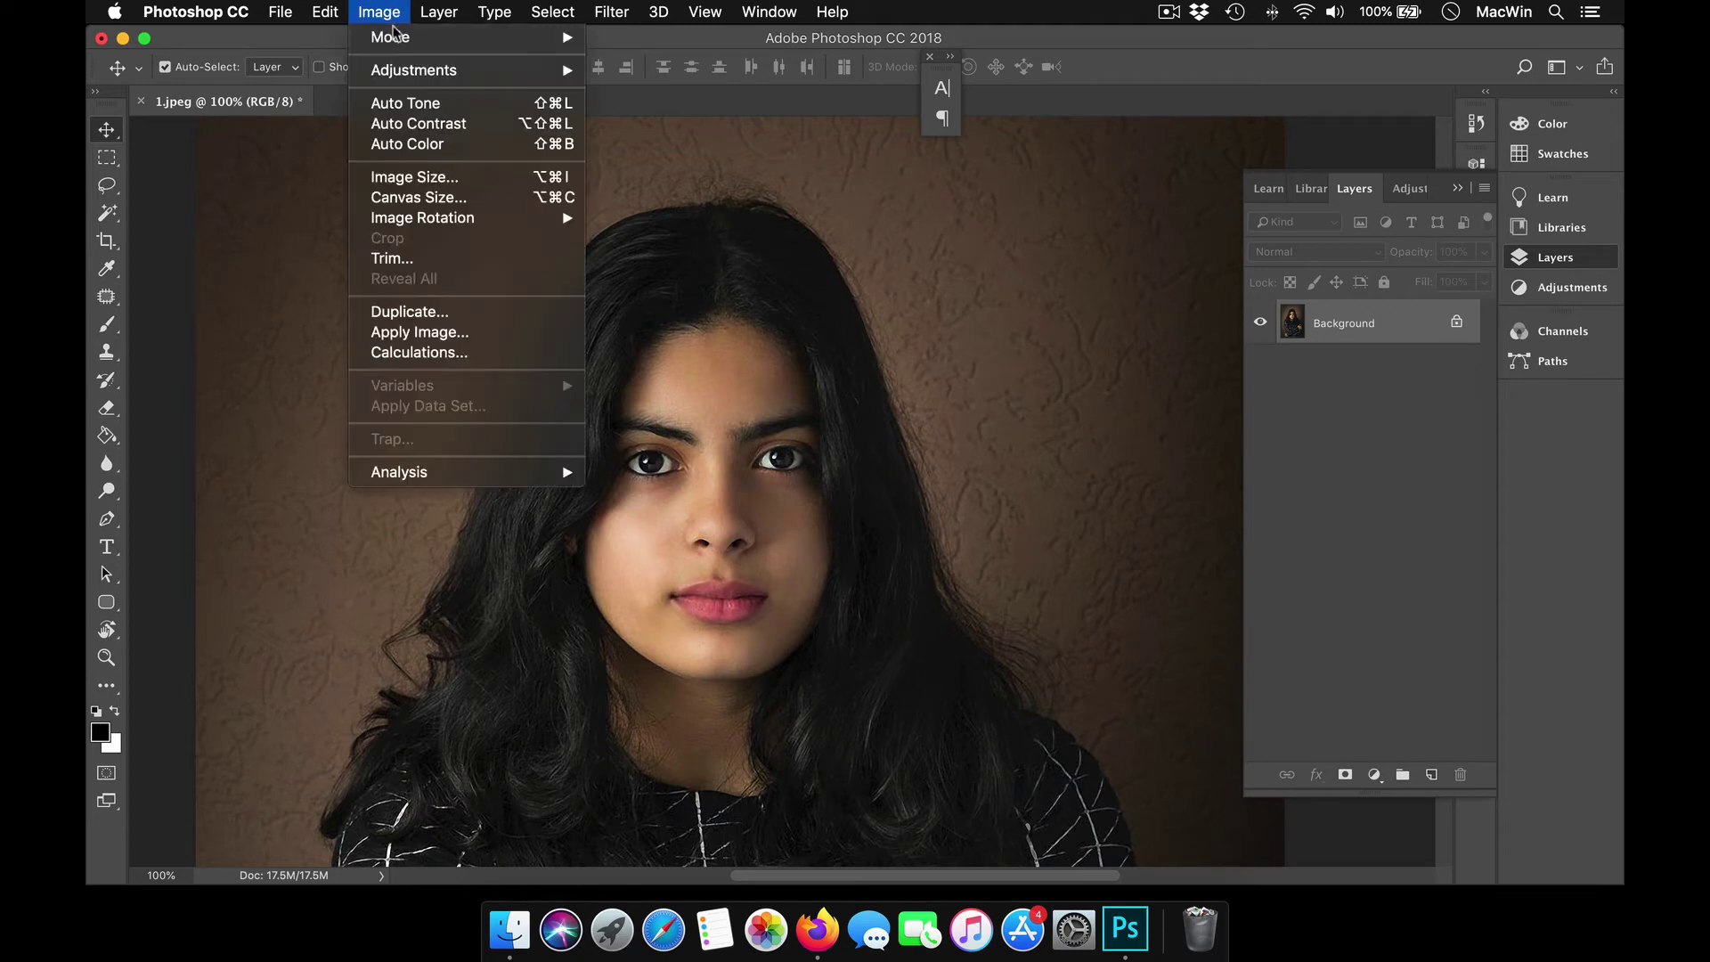
click(443, 178)
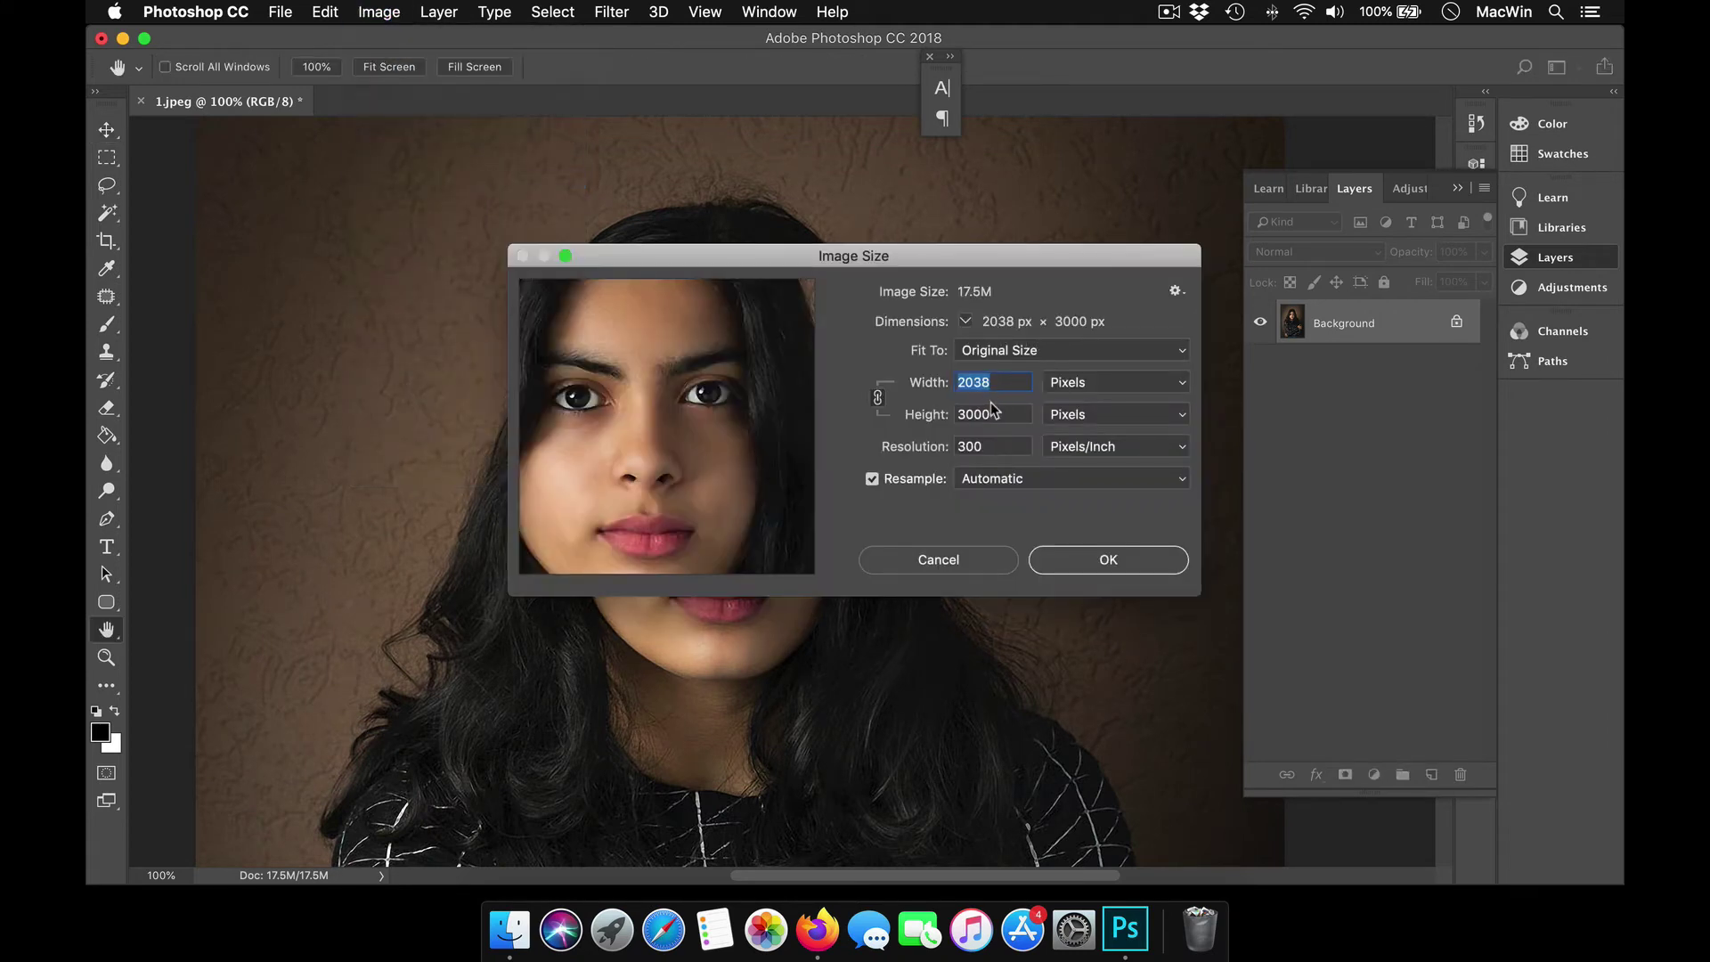
double_click(998, 416)
click(964, 556)
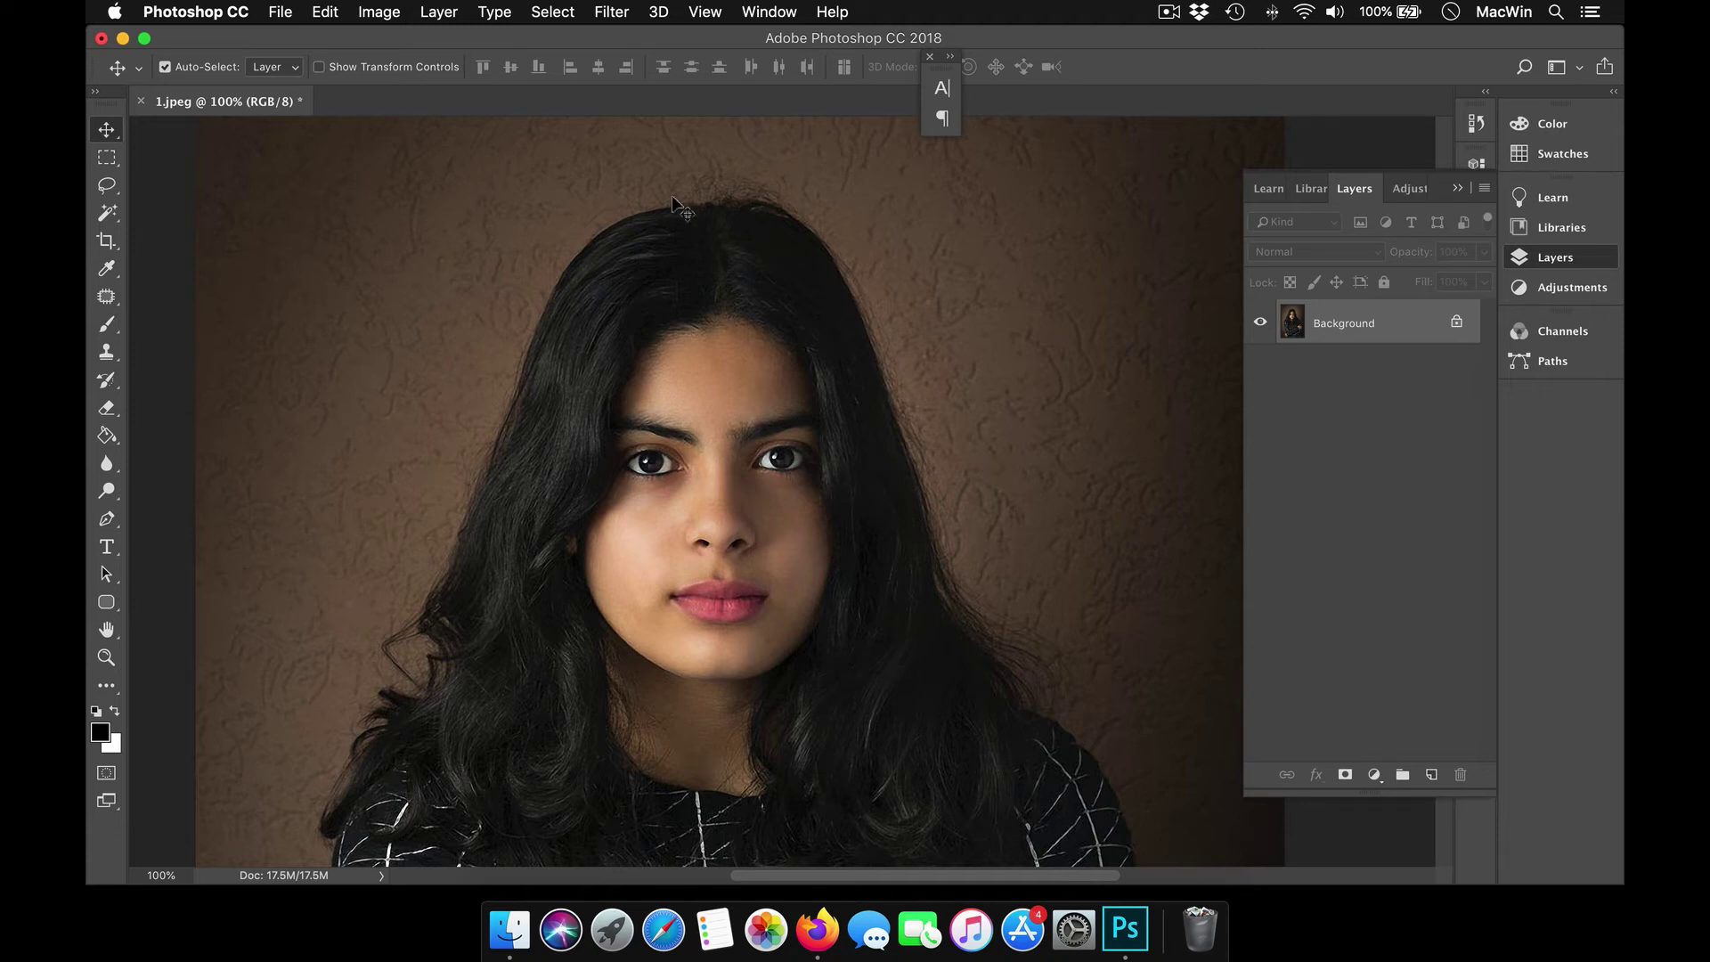
- Open the photo 2.jpeg as a second document
click(276, 12)
click(305, 61)
click(686, 225)
click(682, 241)
double_click(690, 225)
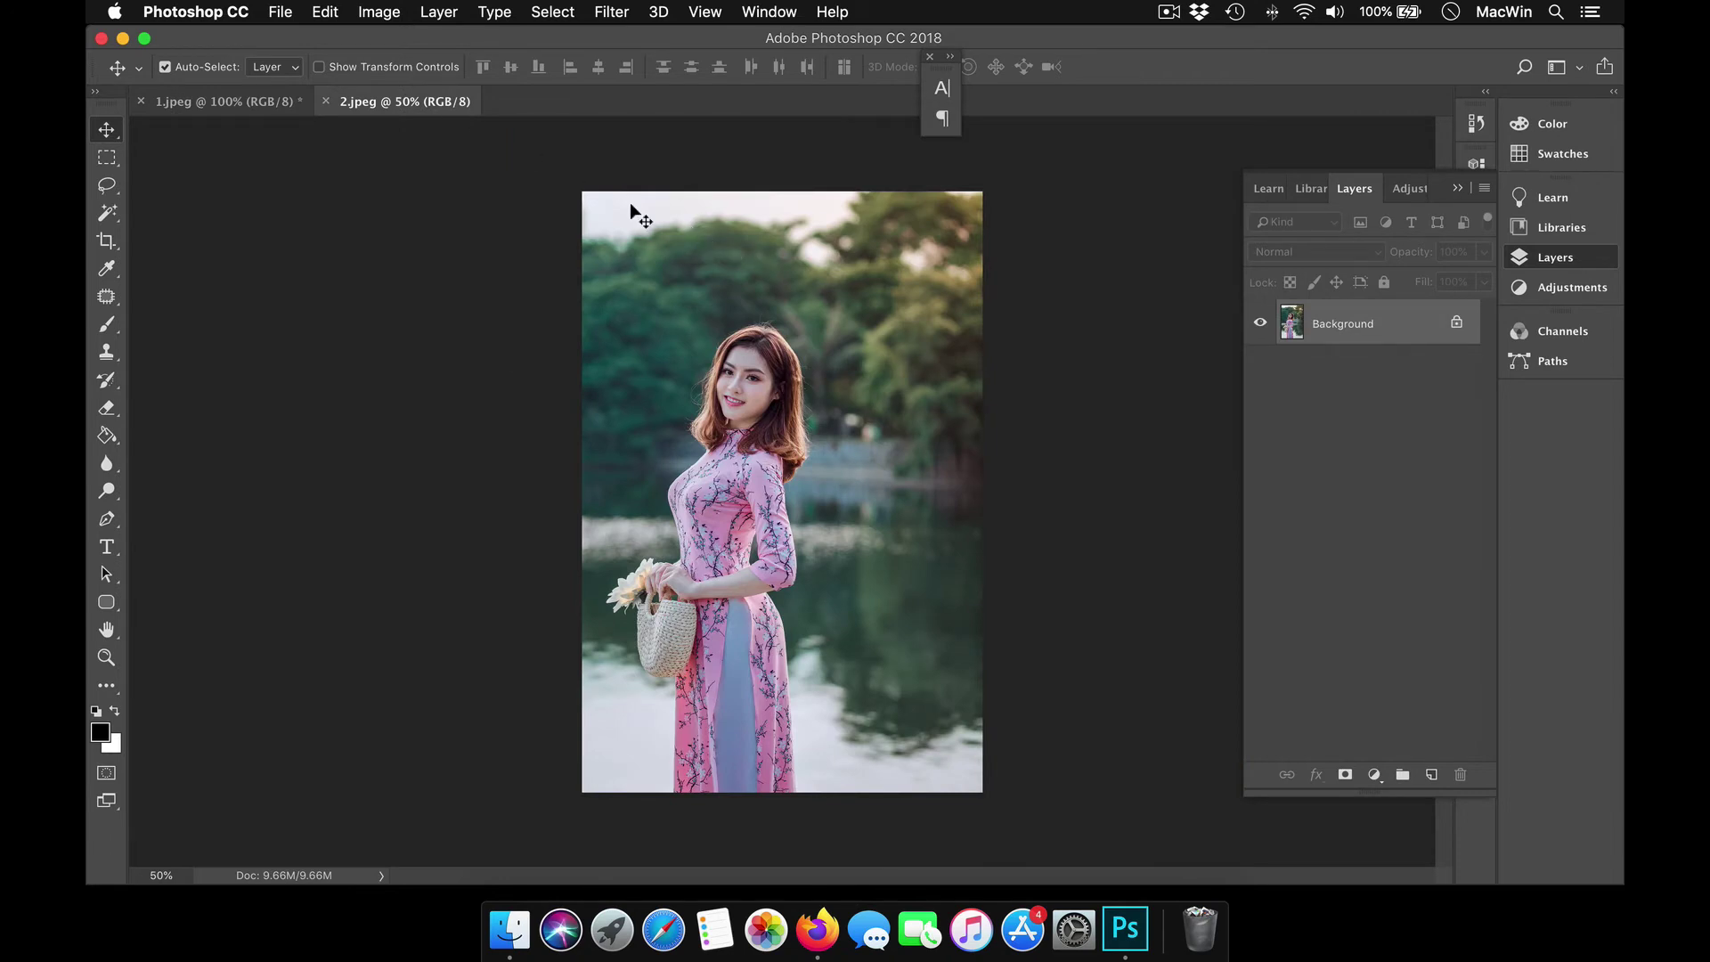
- Crop the photo more tightly around the woman, to about 943 × 1819 pixels, and view her at 100%
click(106, 240)
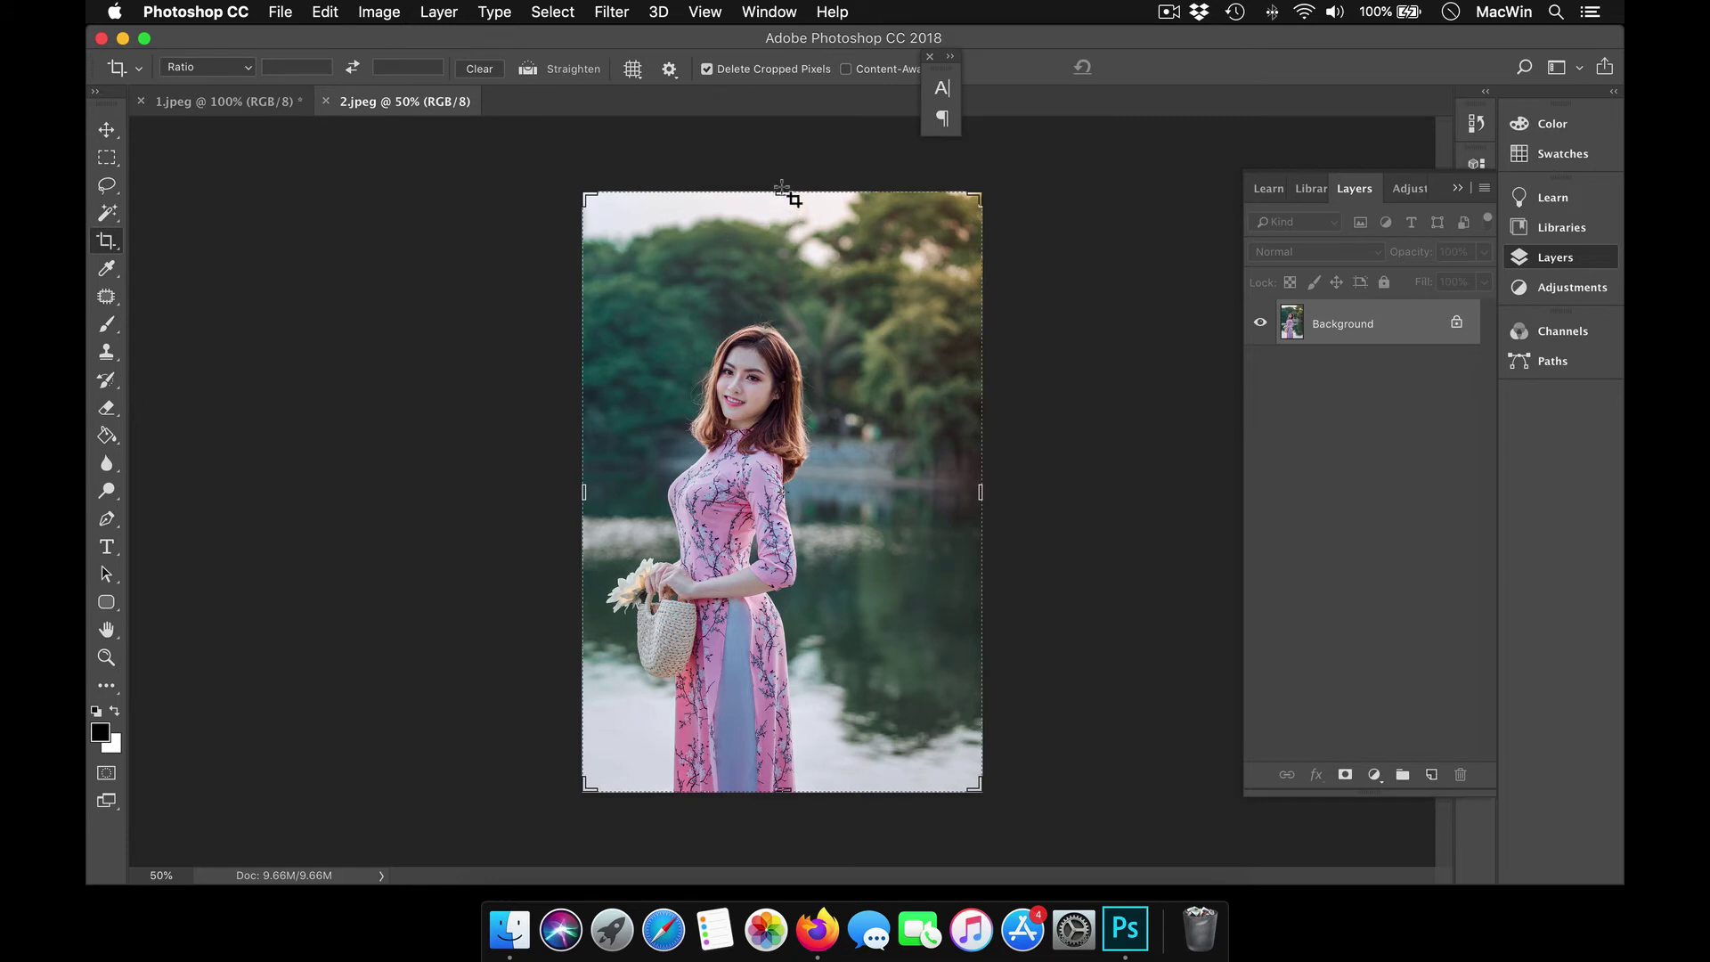
drag(782, 191, 780, 250)
drag(973, 499, 913, 492)
drag(655, 491, 658, 491)
key(Return)
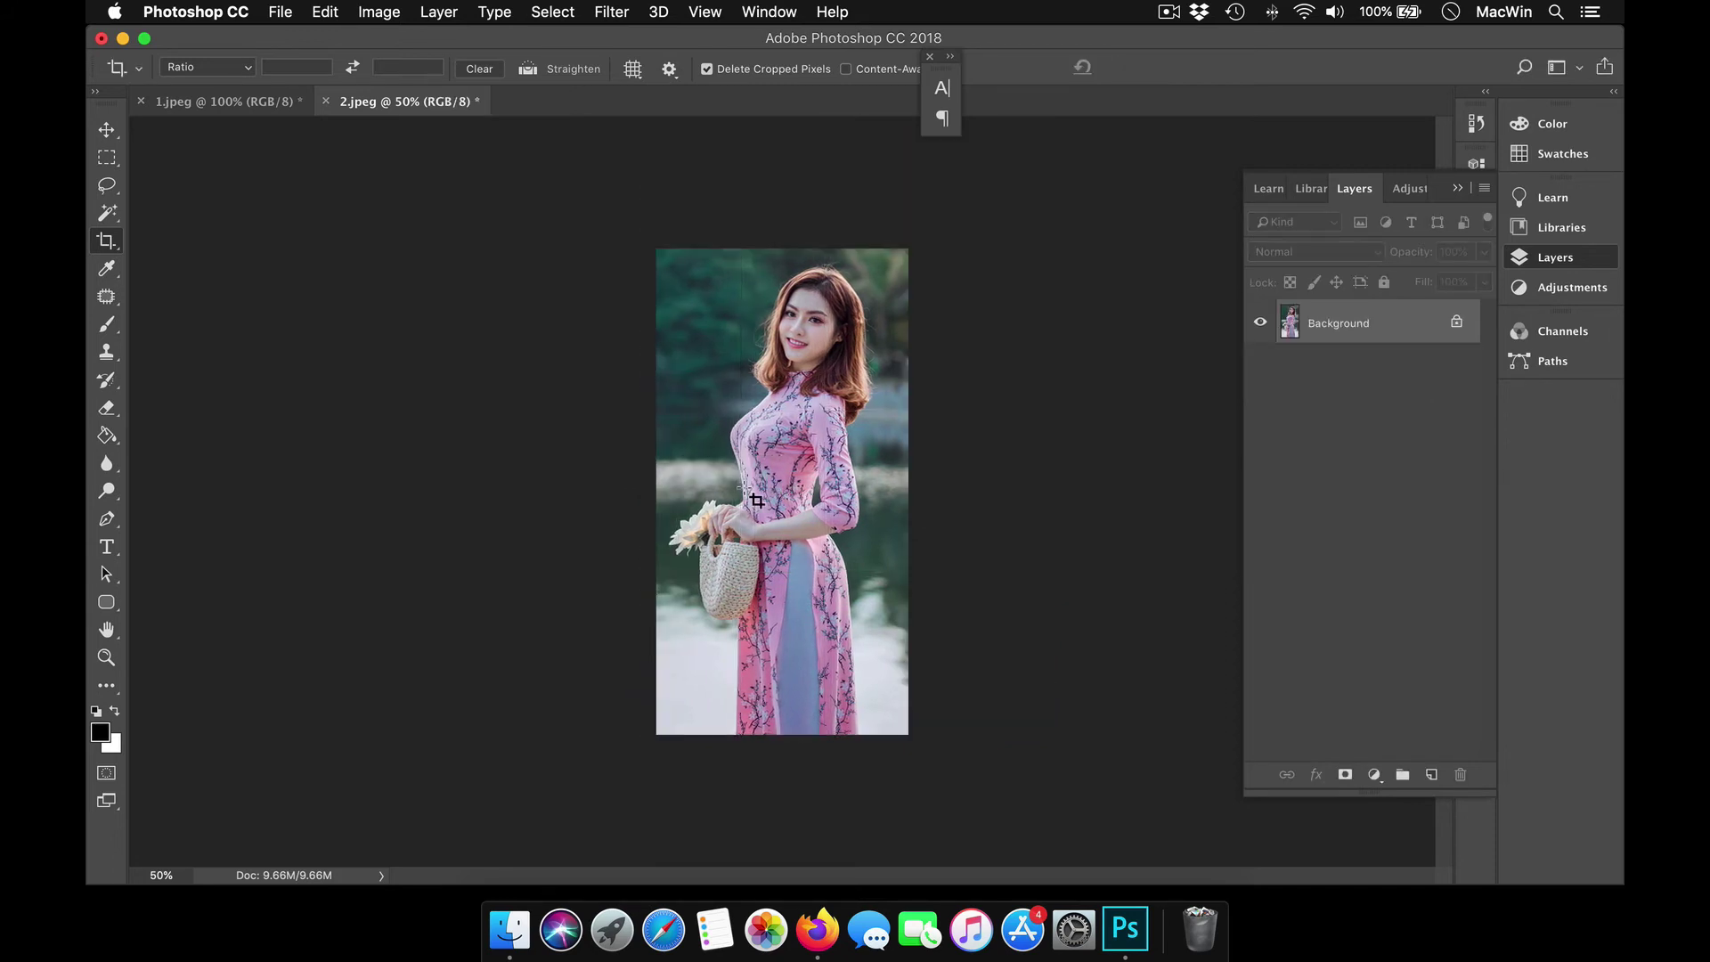
key(super+1)
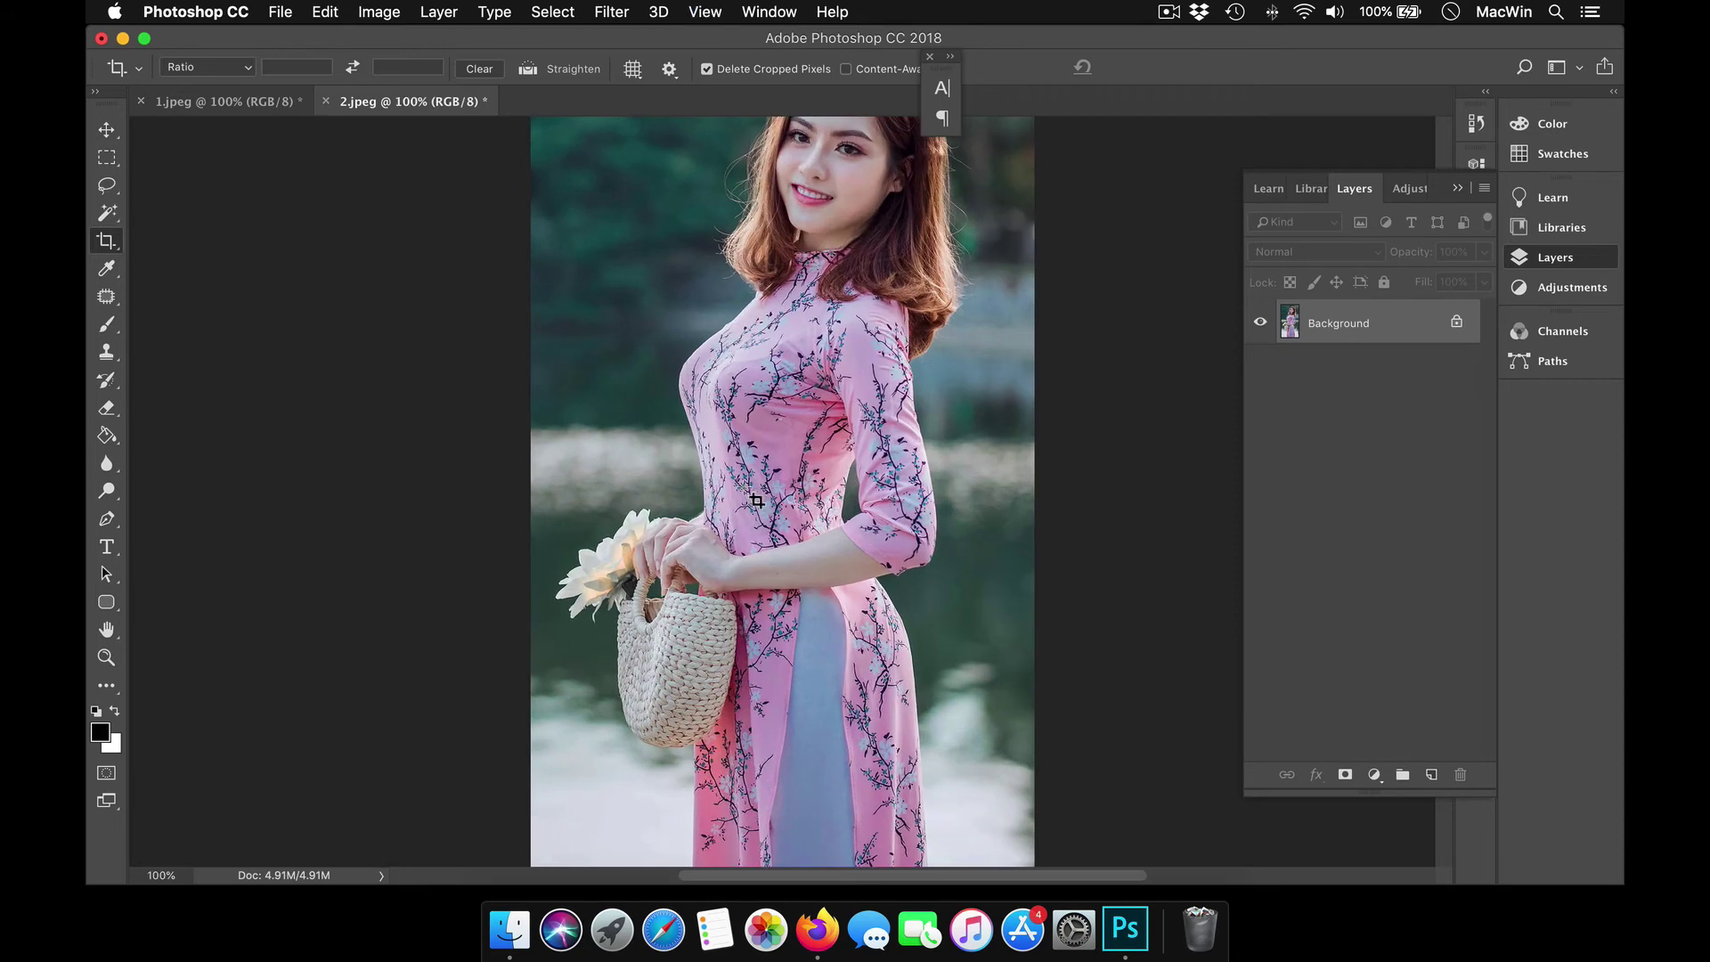
scroll(860, 553, up, 5)
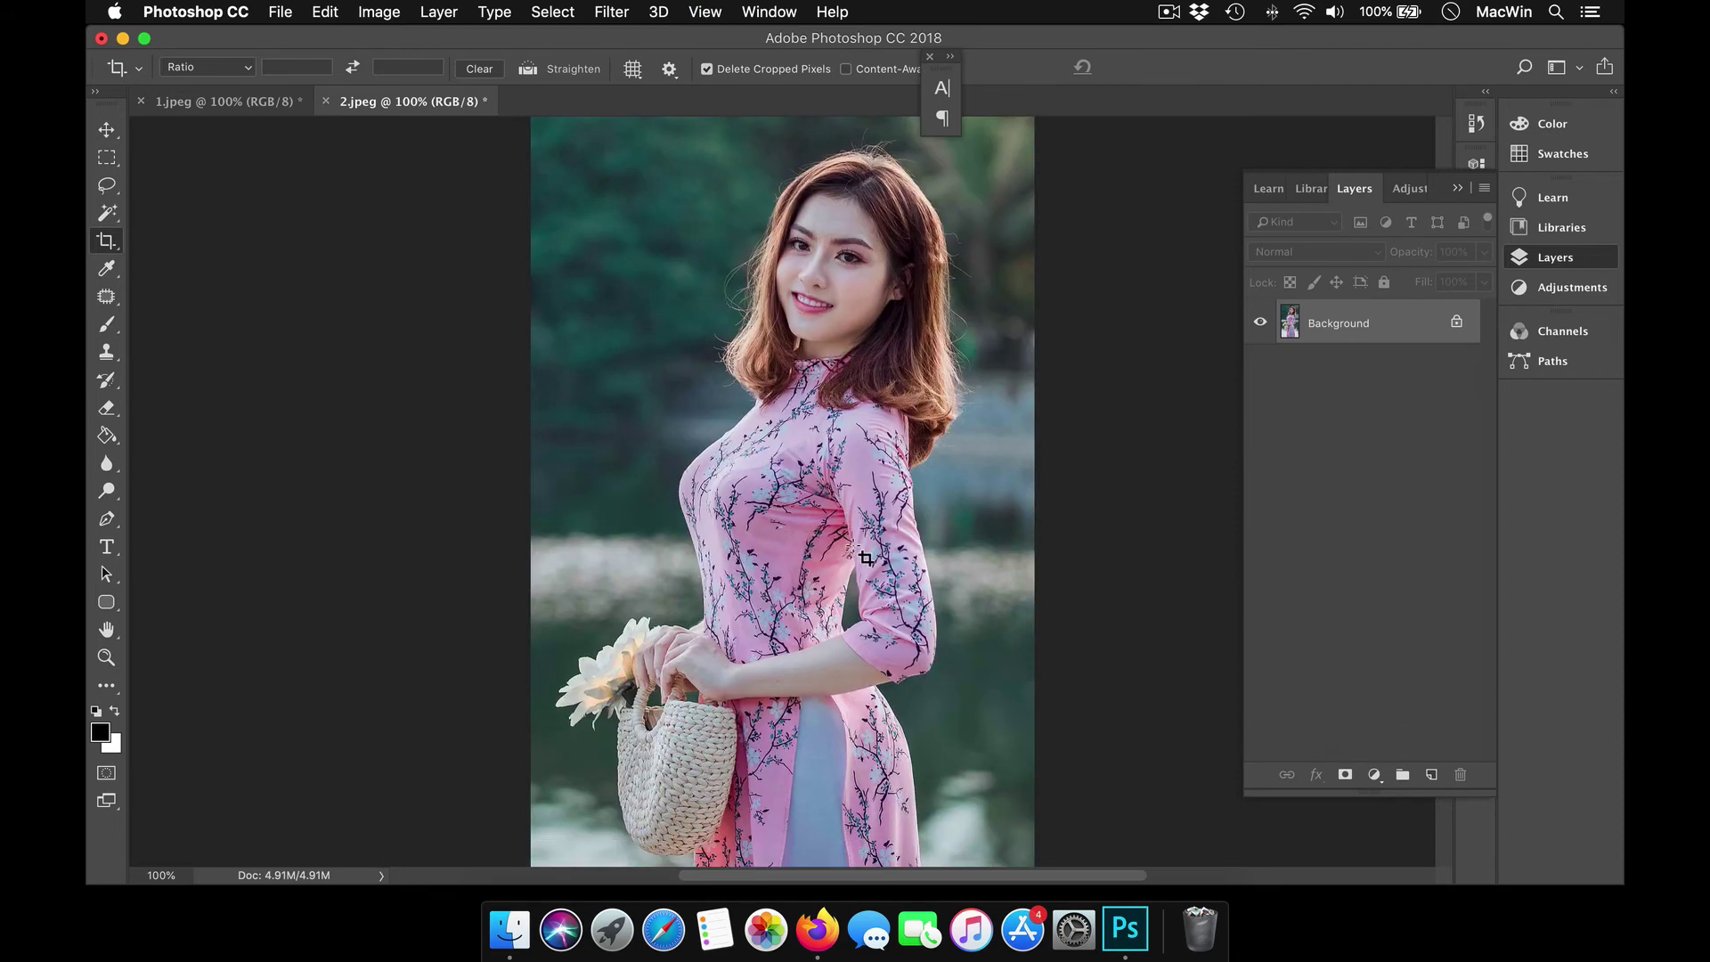
- Close the floating character panel and resize the cropped photo proportionally to a height of 1800 pixels
click(929, 59)
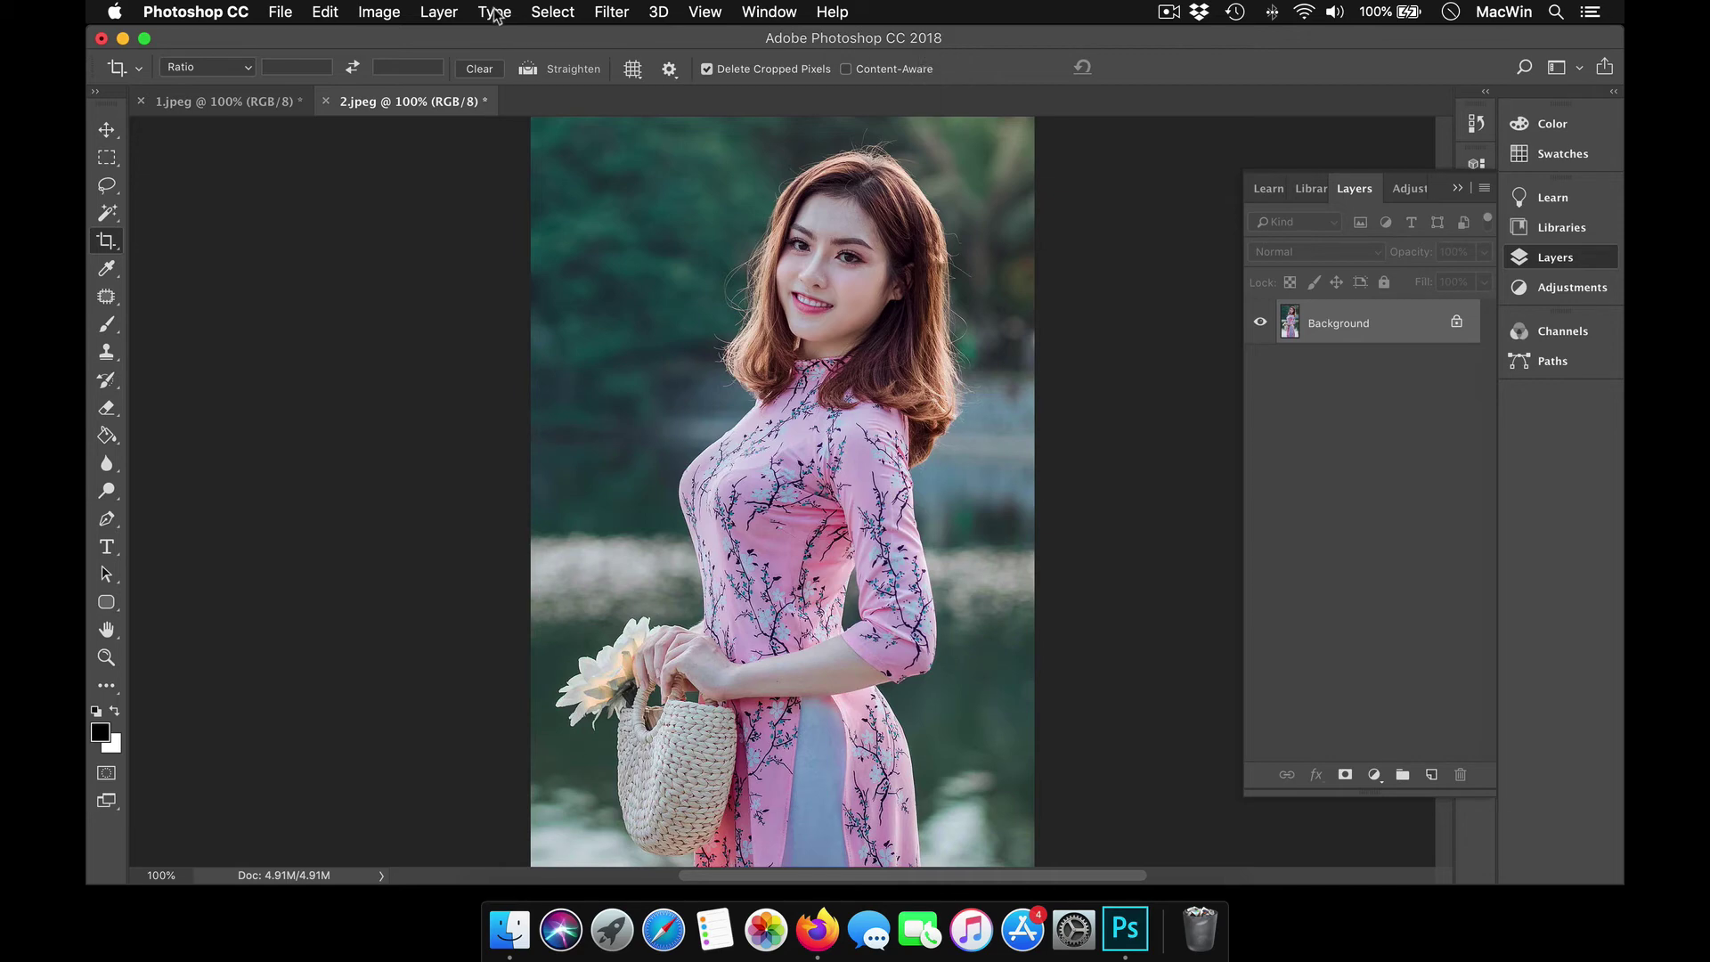
click(392, 11)
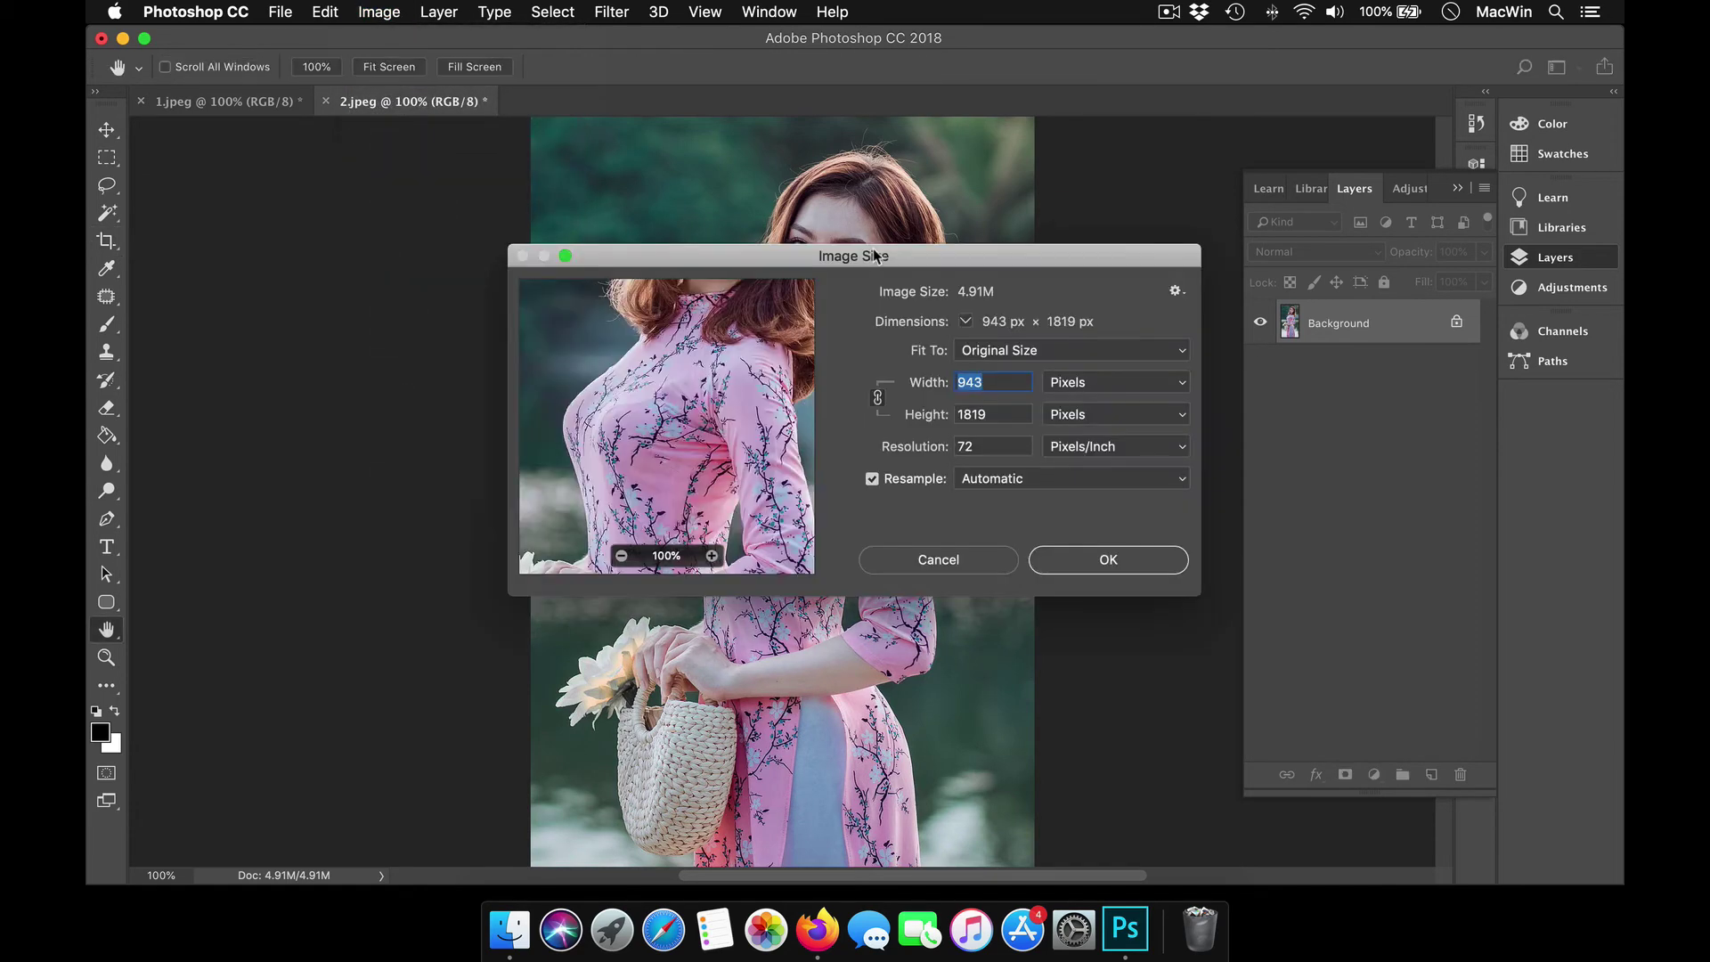
key(Tab)
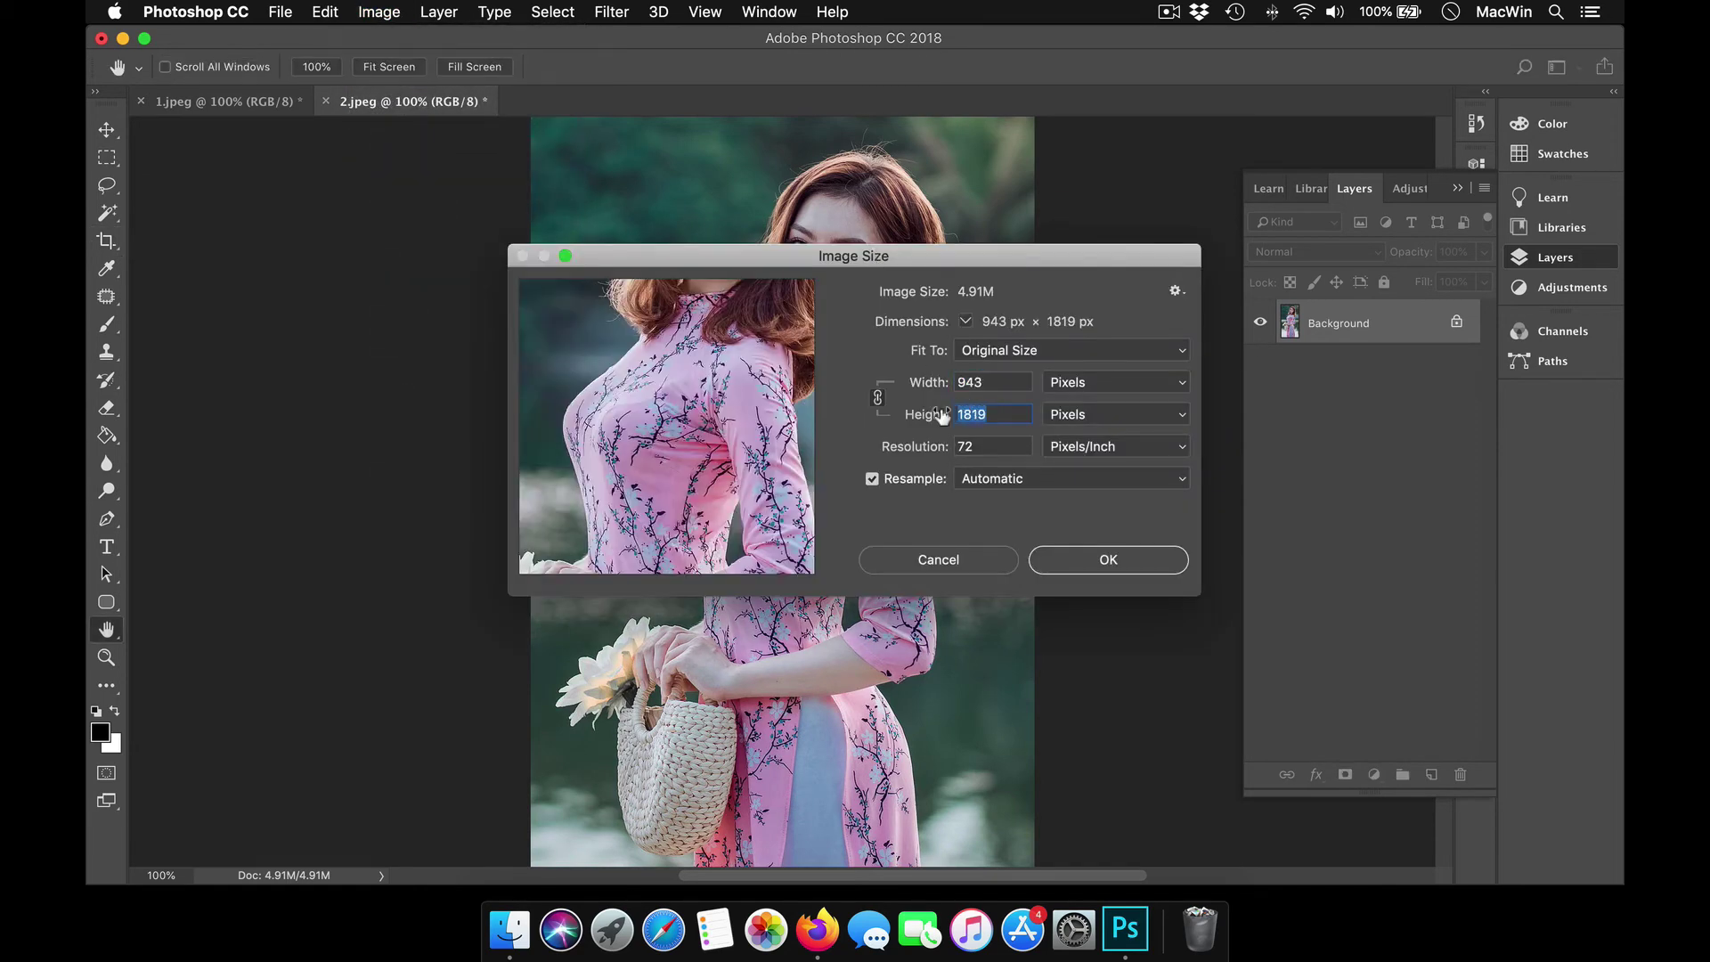
text(1800)
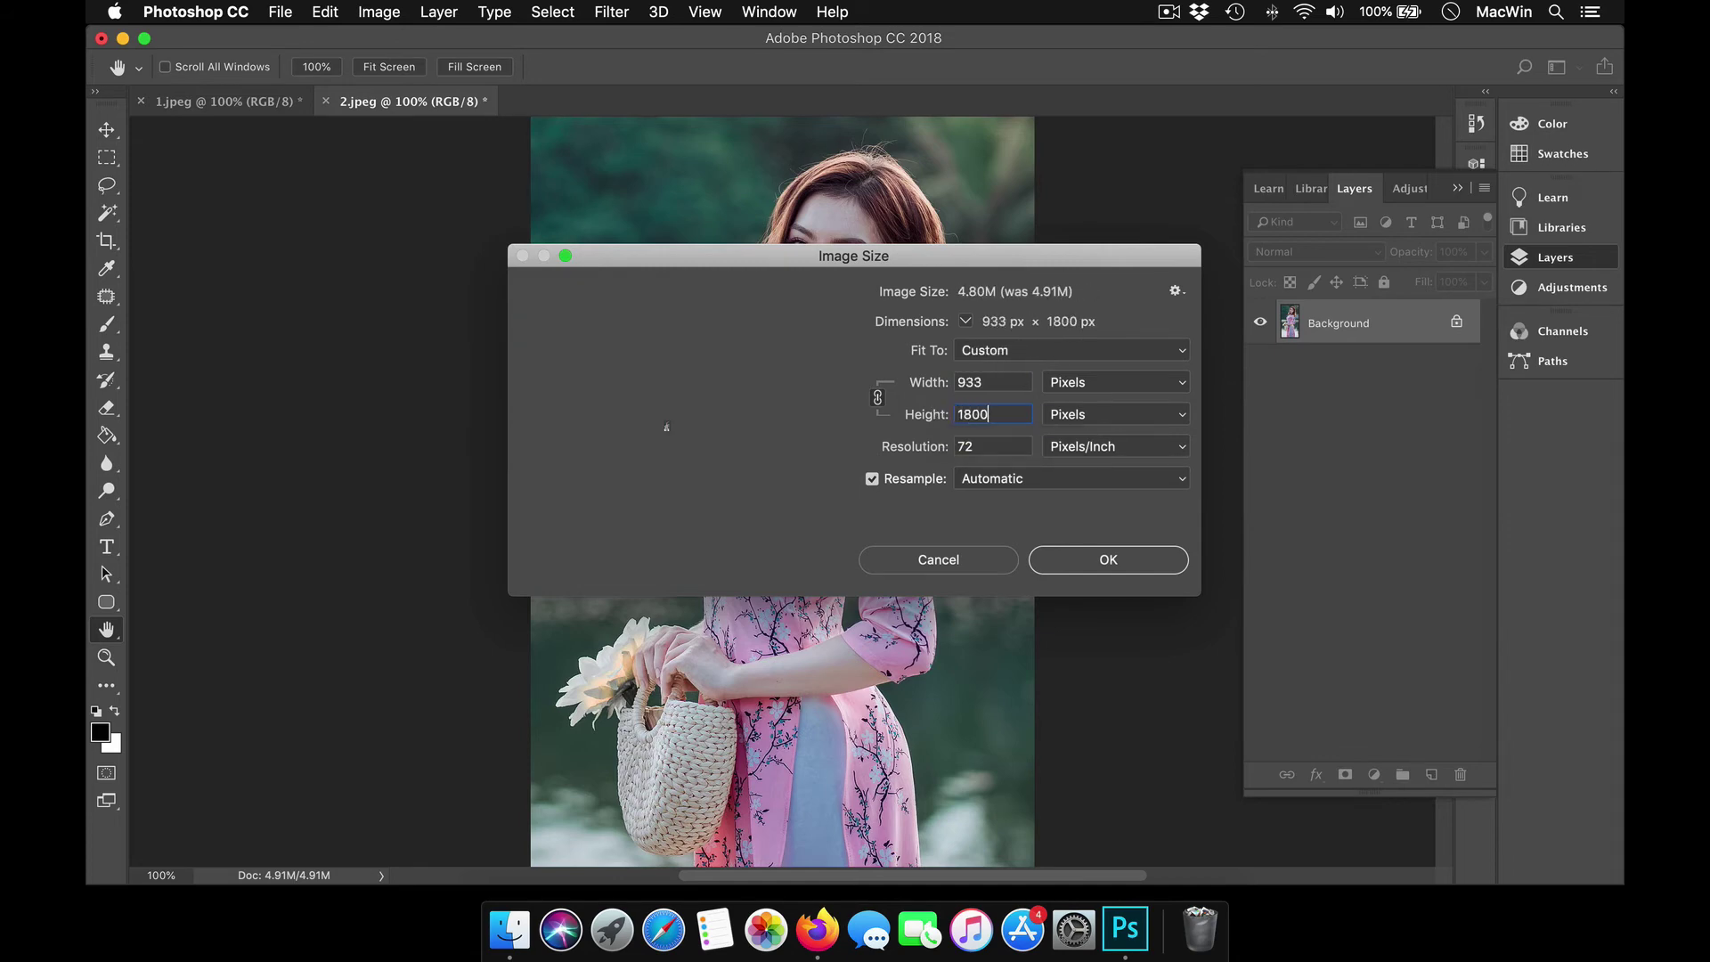
key(Return)
key(c)
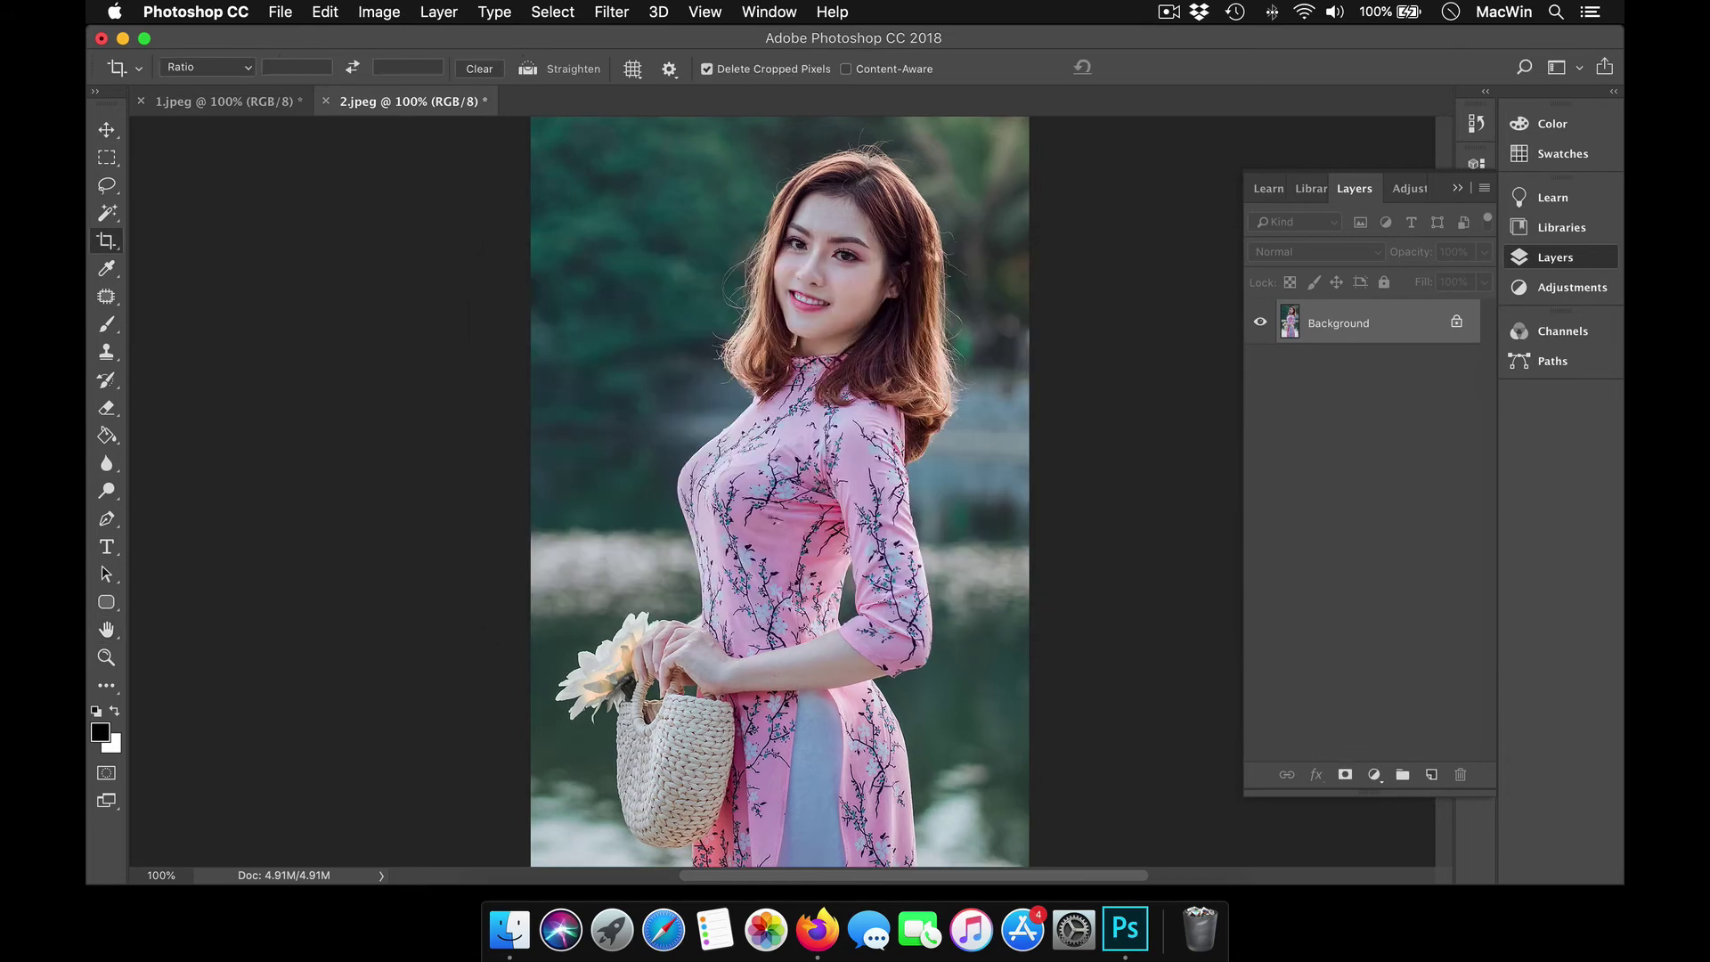
- Enlarge the cropped photo with the Blow Up 3 filter using the 200% percentage preset as document size
click(622, 11)
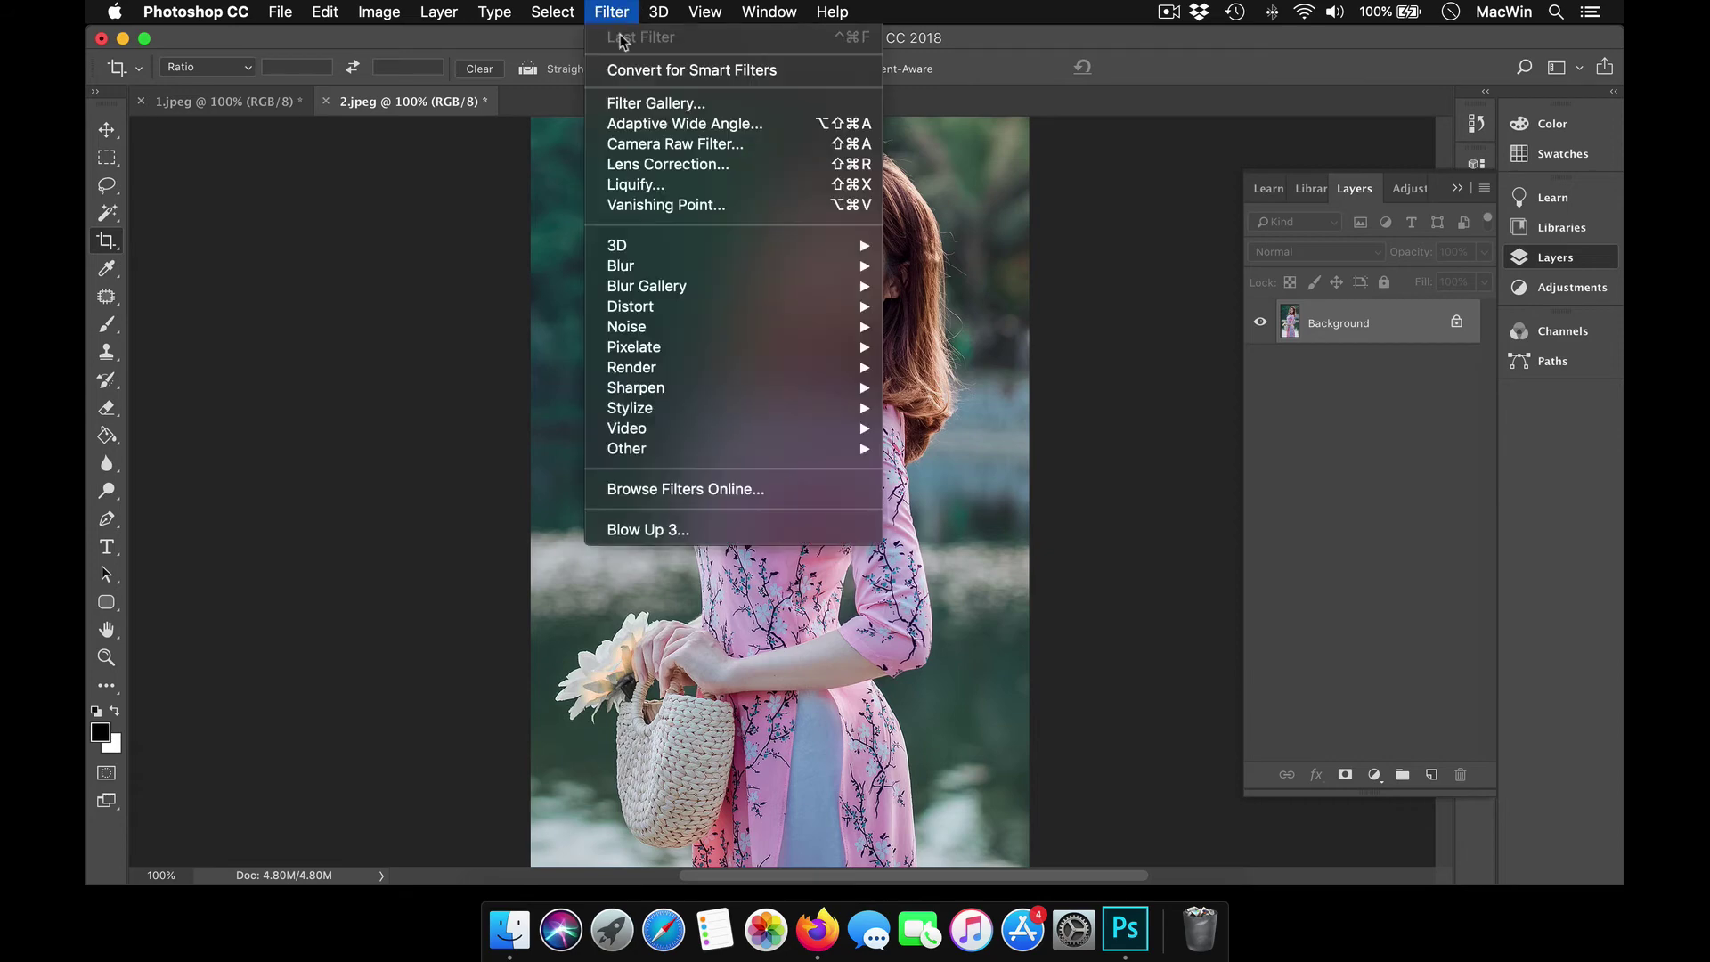
click(730, 528)
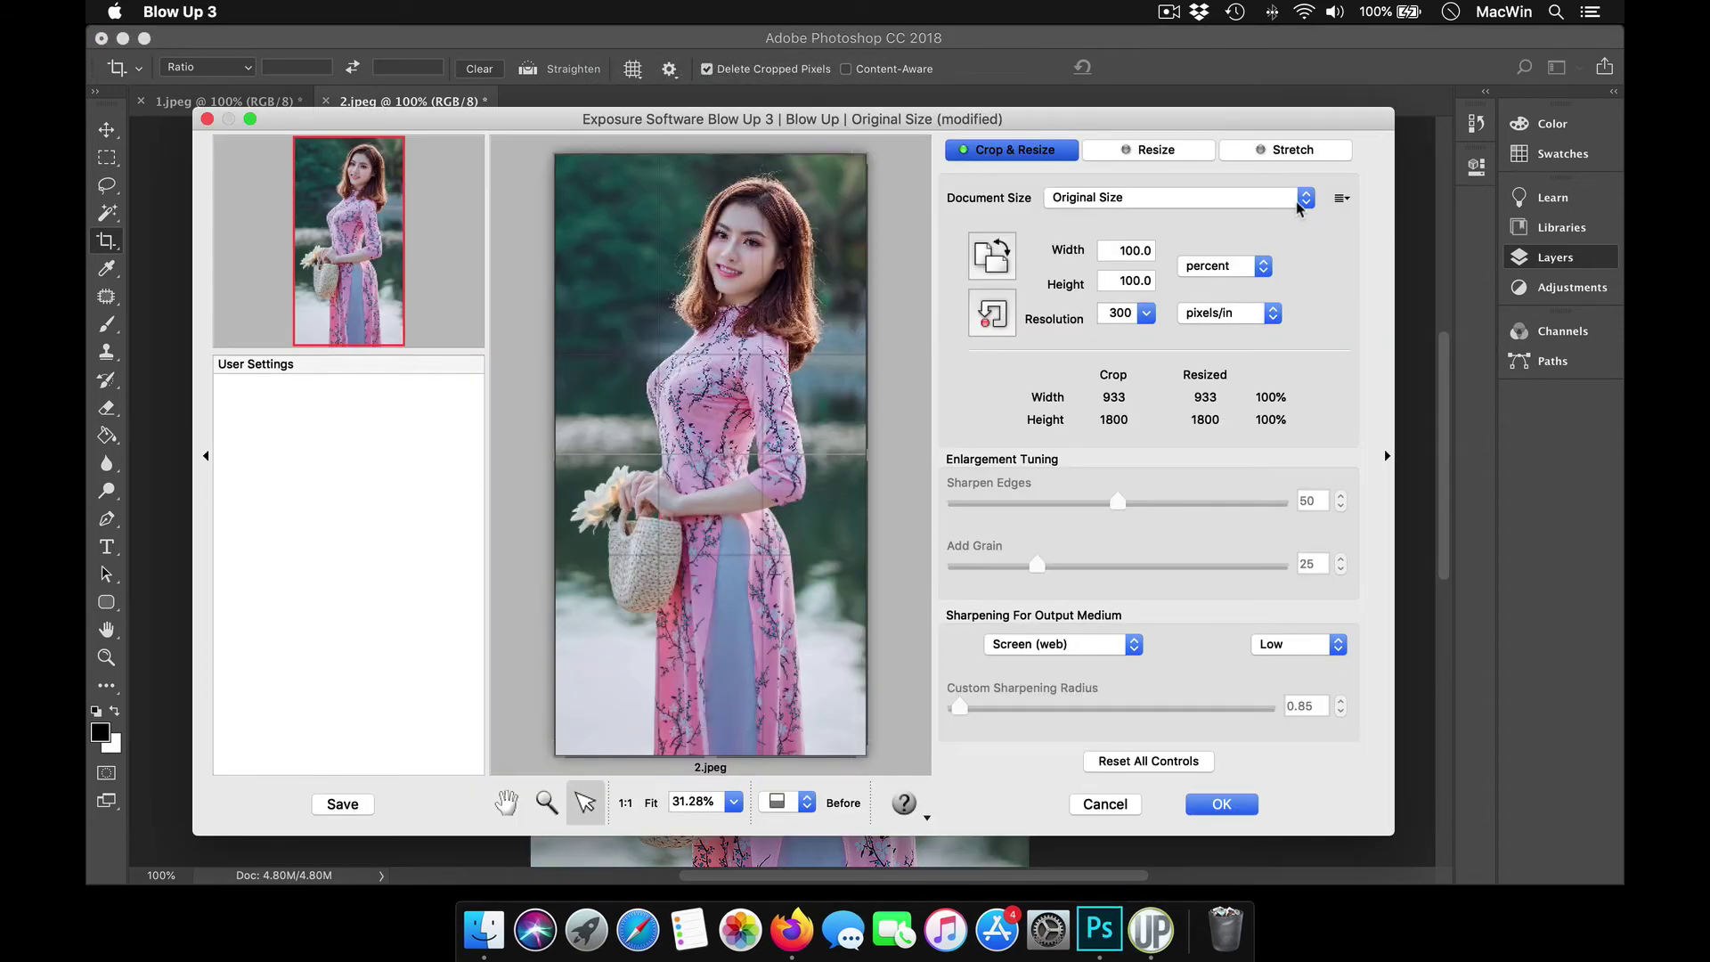
click(1305, 198)
mouse_move(1153, 320)
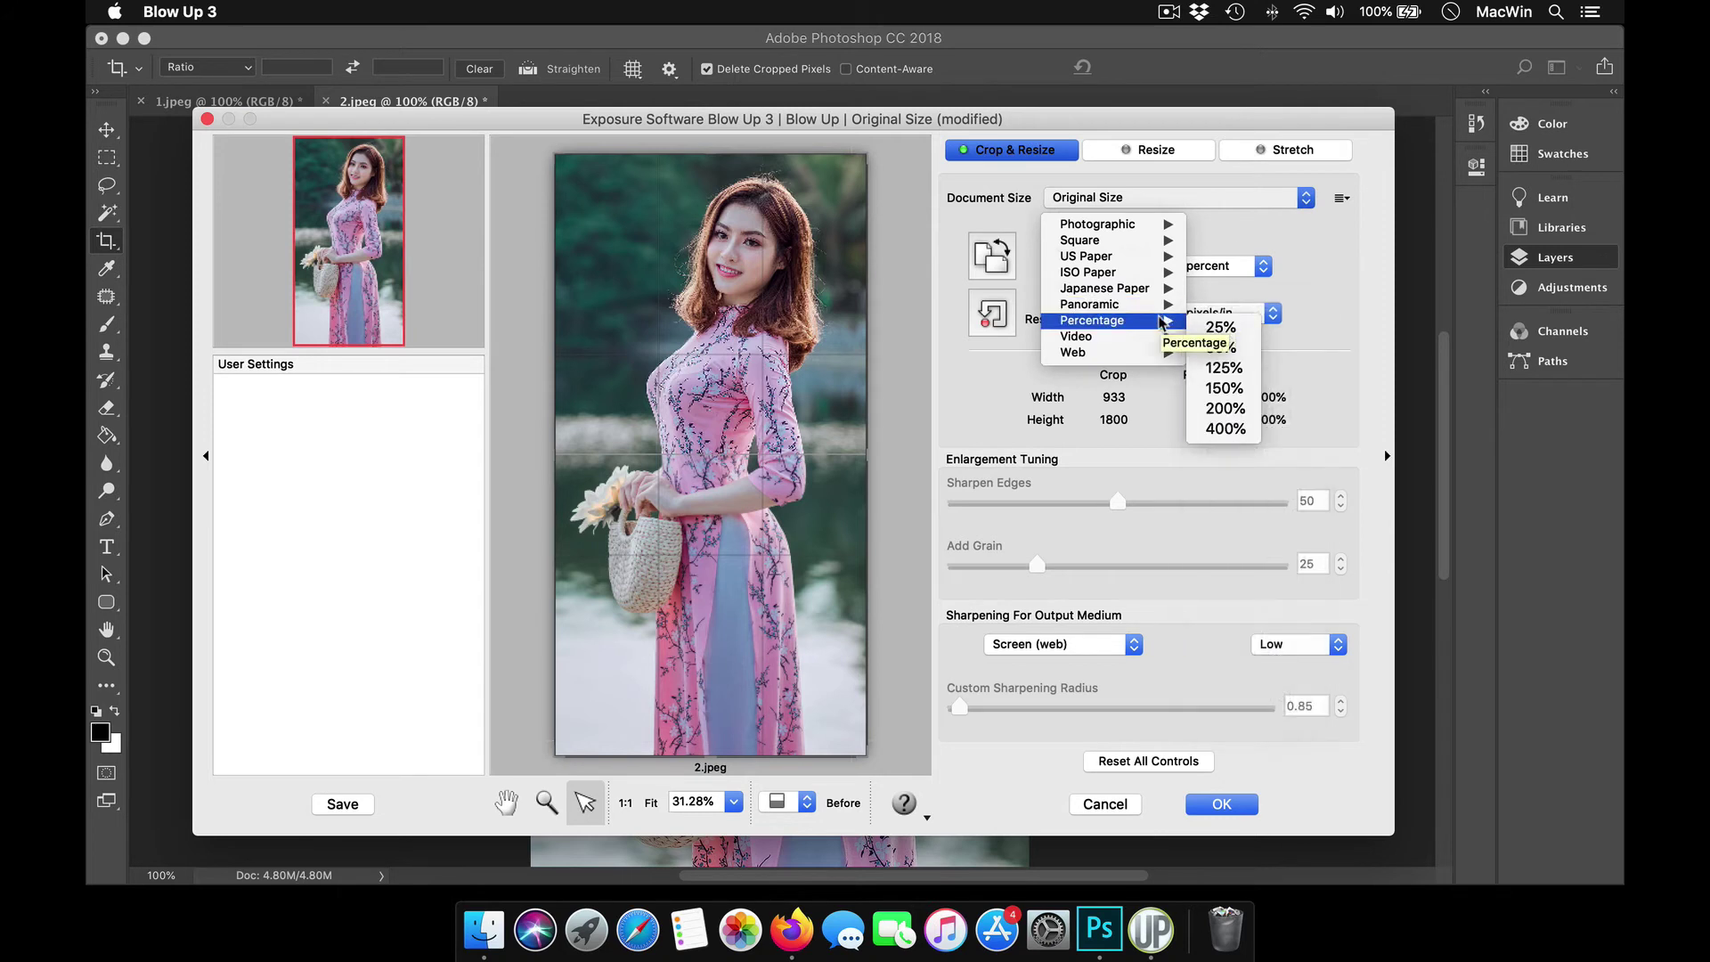
mouse_move(1146, 229)
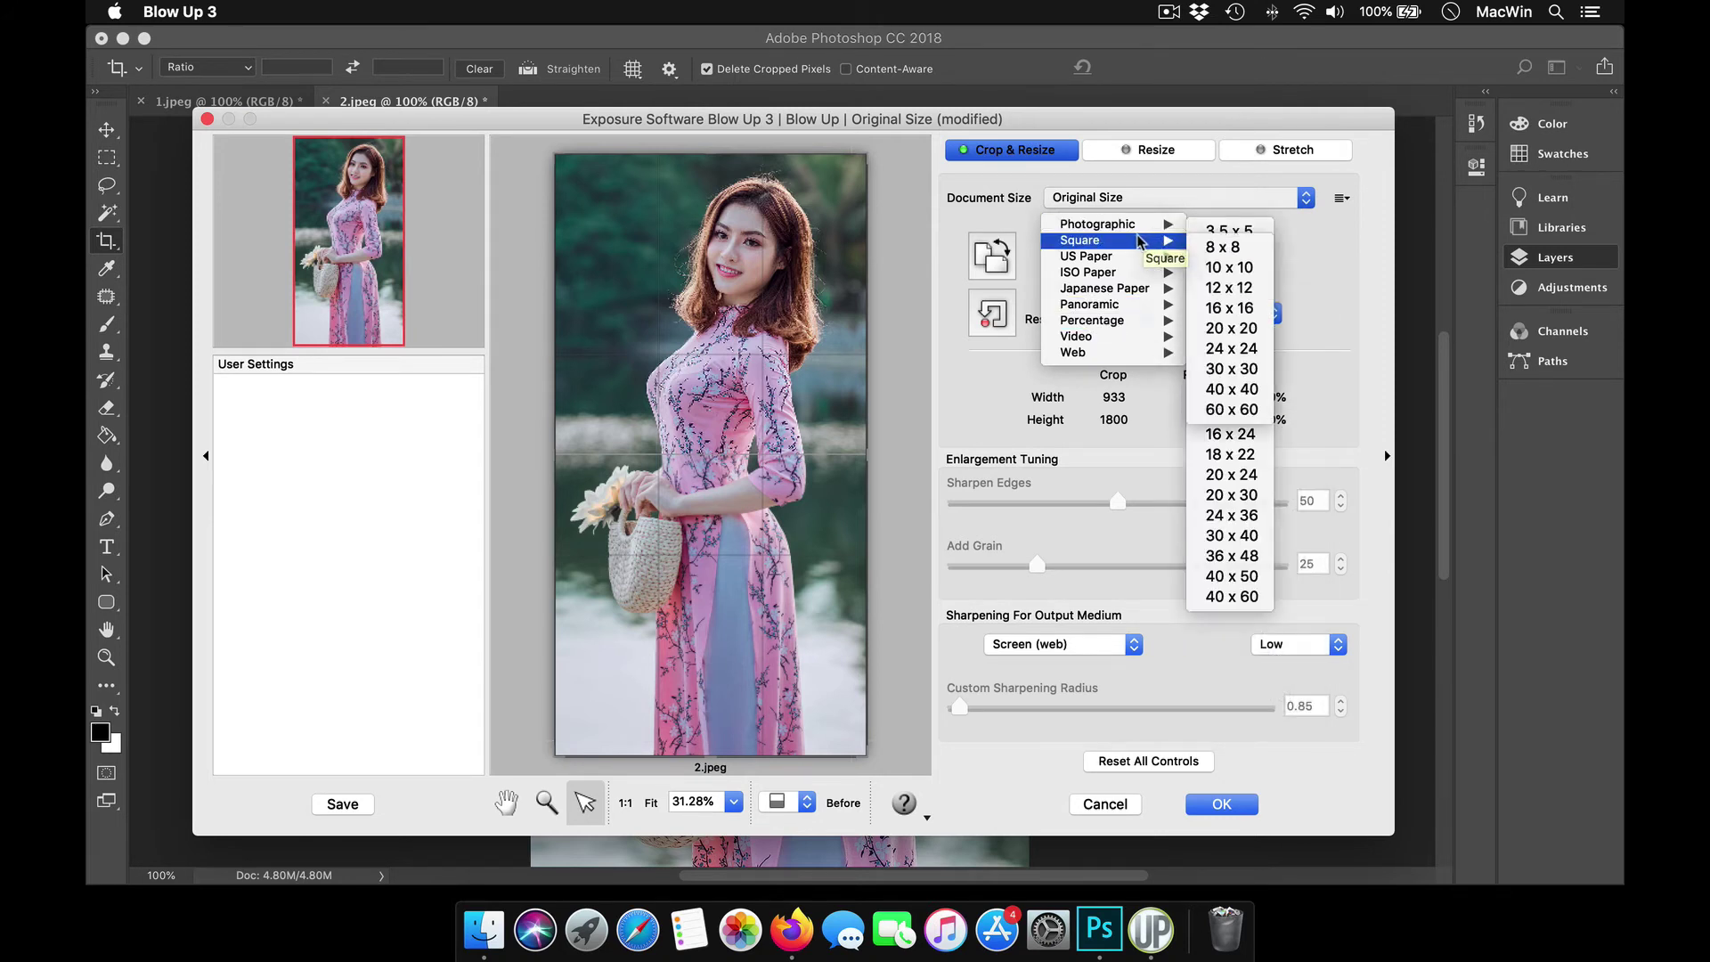
mouse_move(1137, 266)
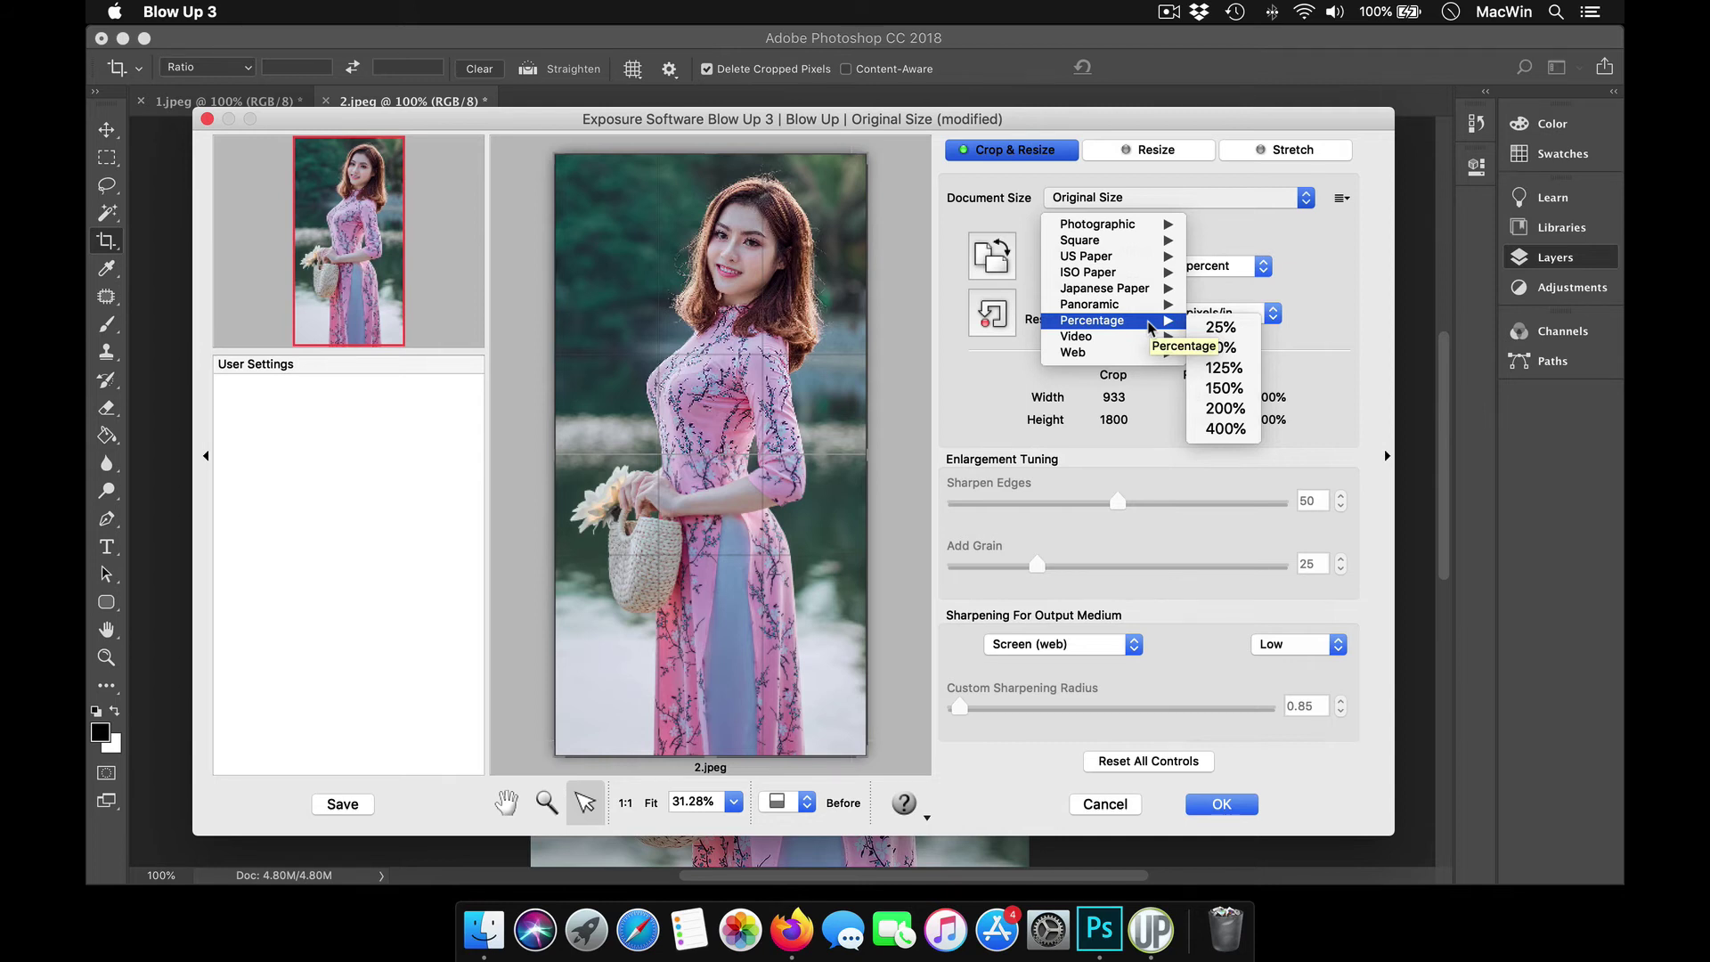
click(1218, 409)
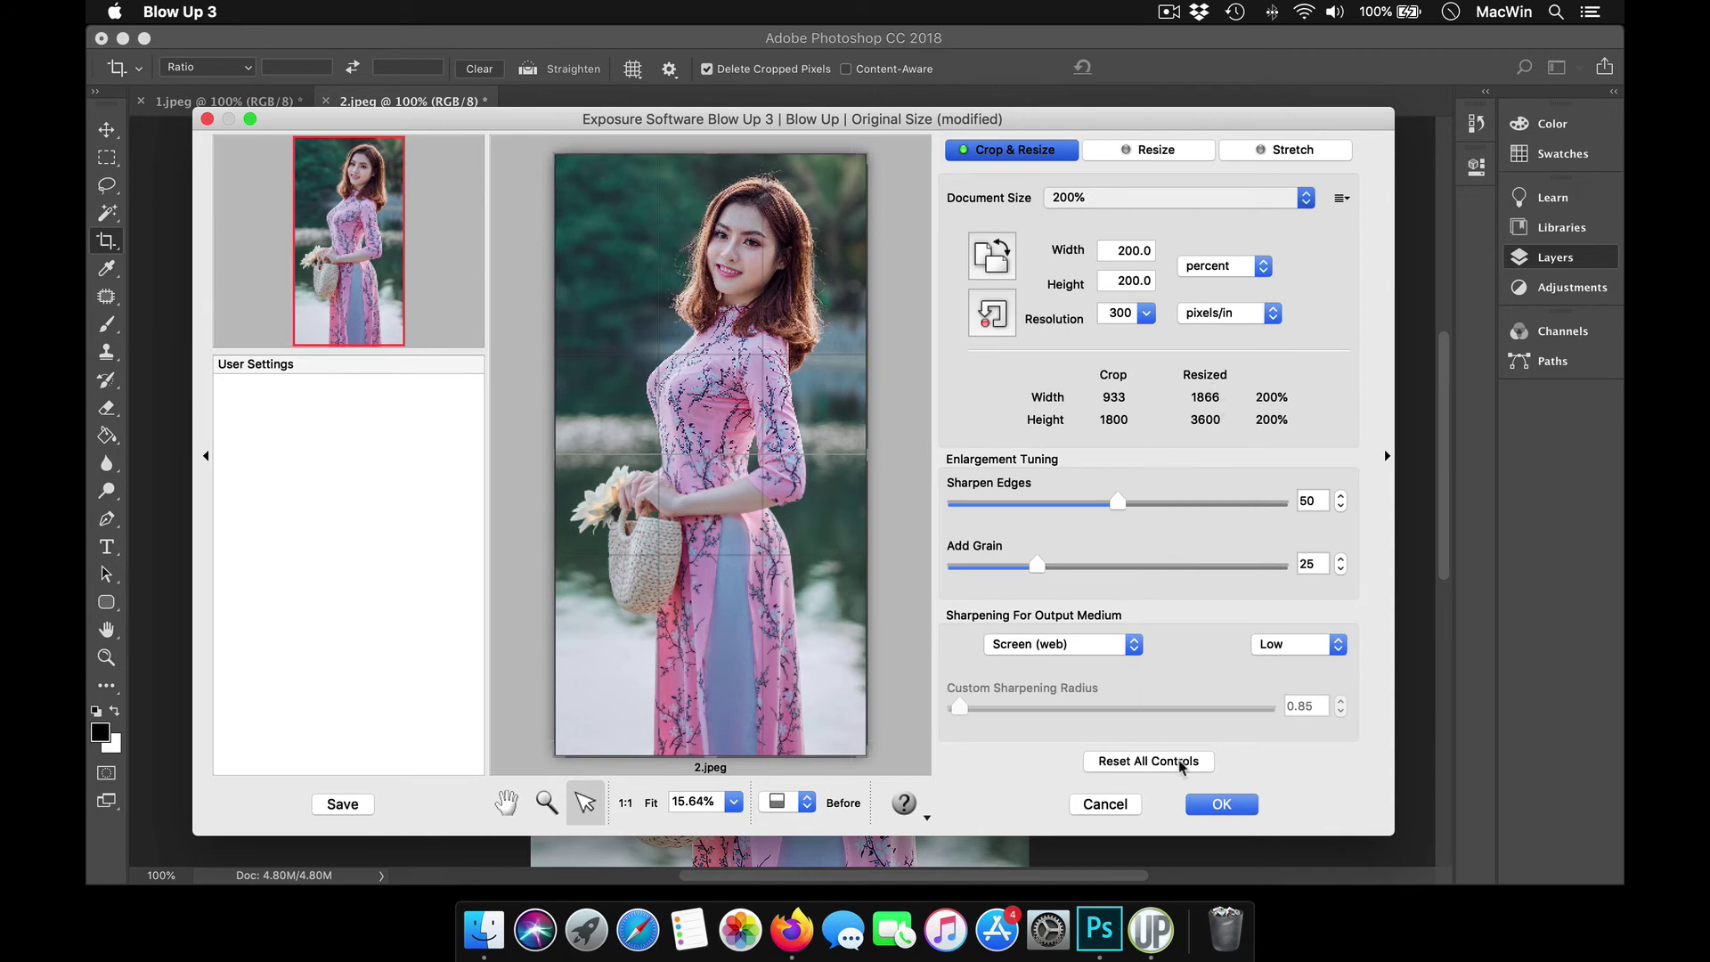
click(1222, 805)
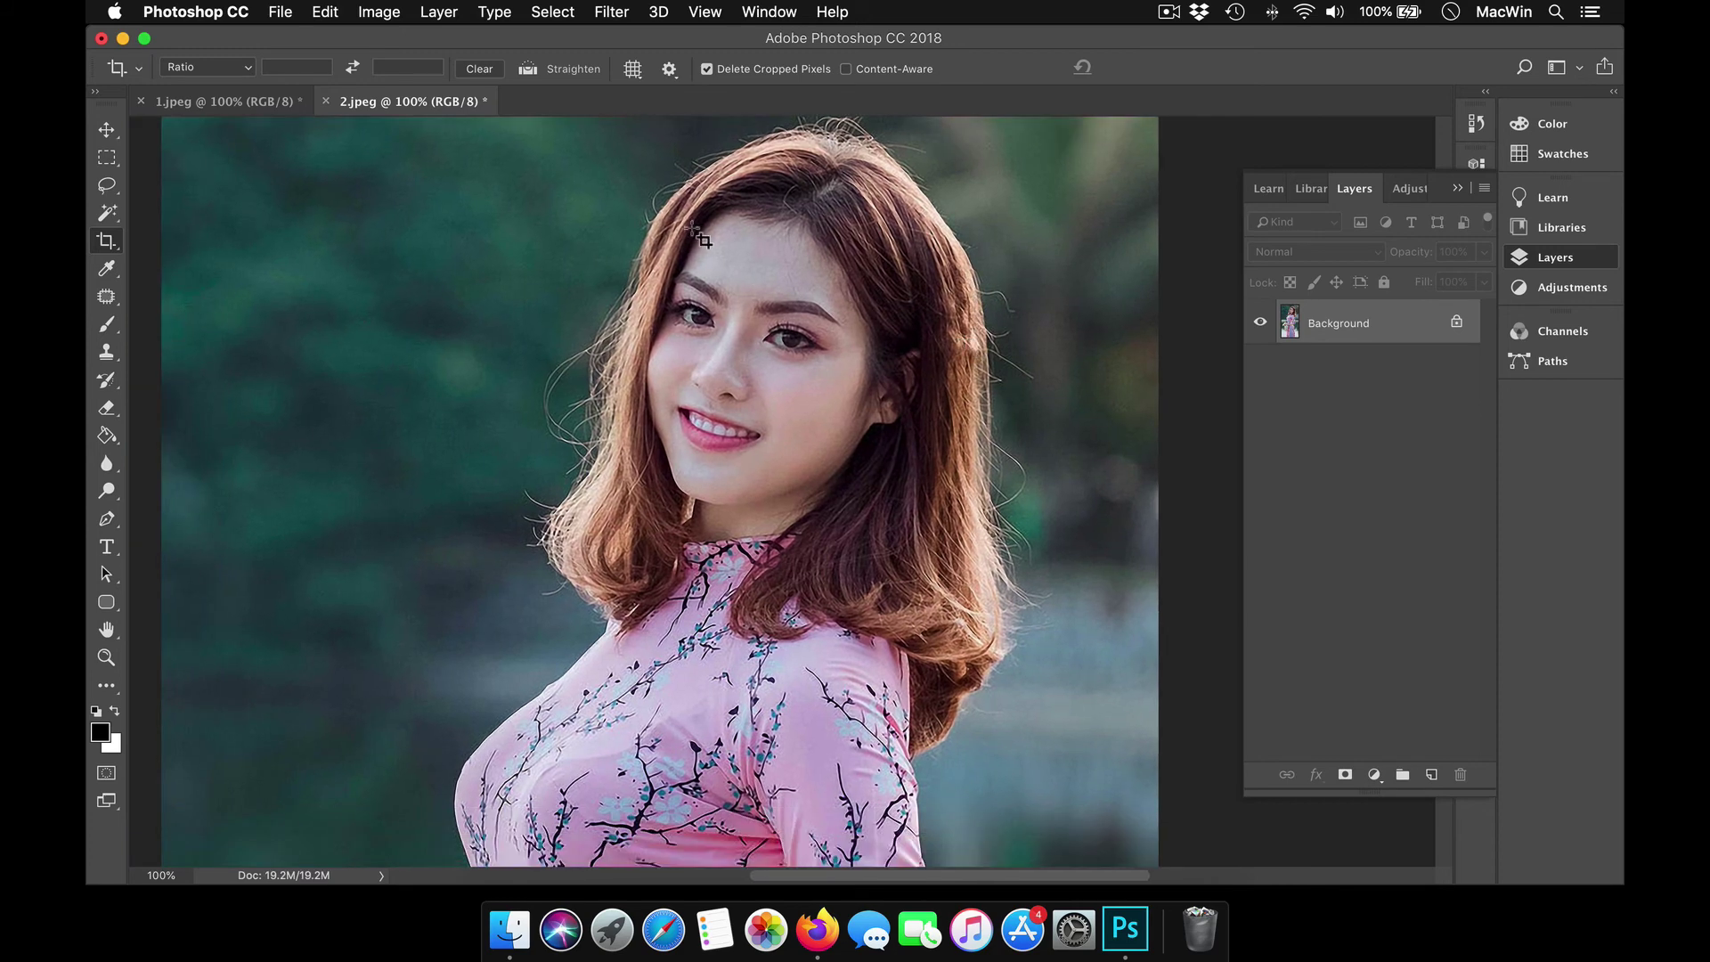
- Inspect the face, hair and dress in the enlarged photo and check its image size
scroll(857, 397, down, 10)
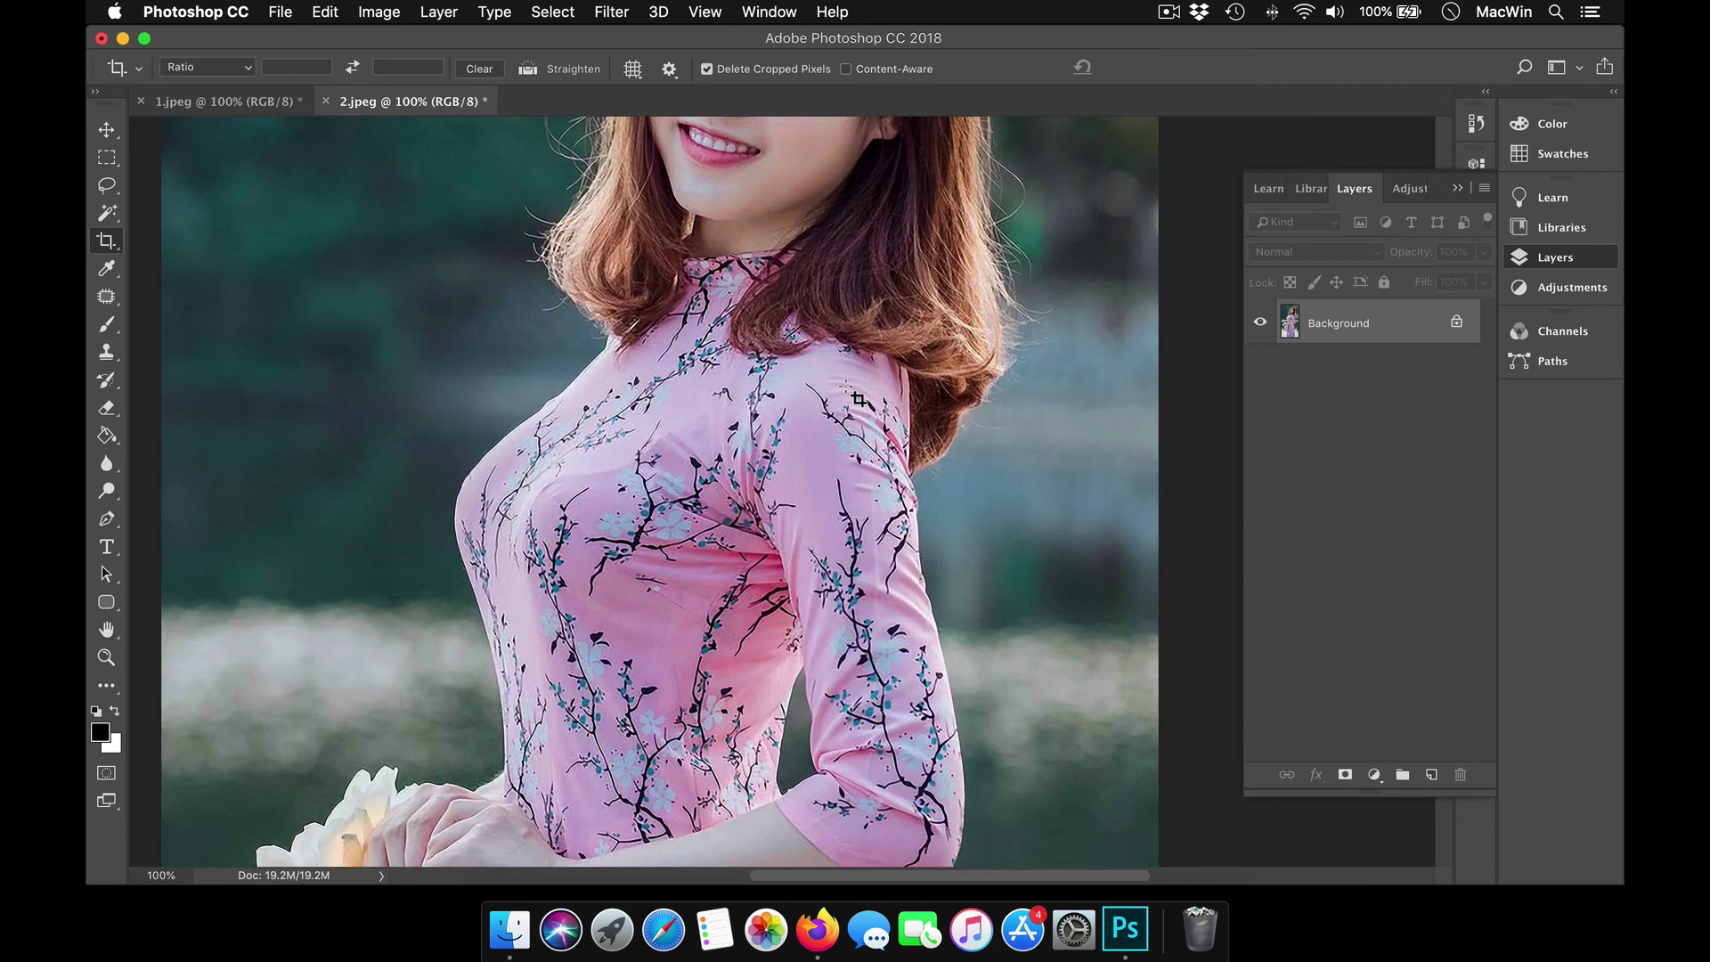
scroll(855, 394, up, 6)
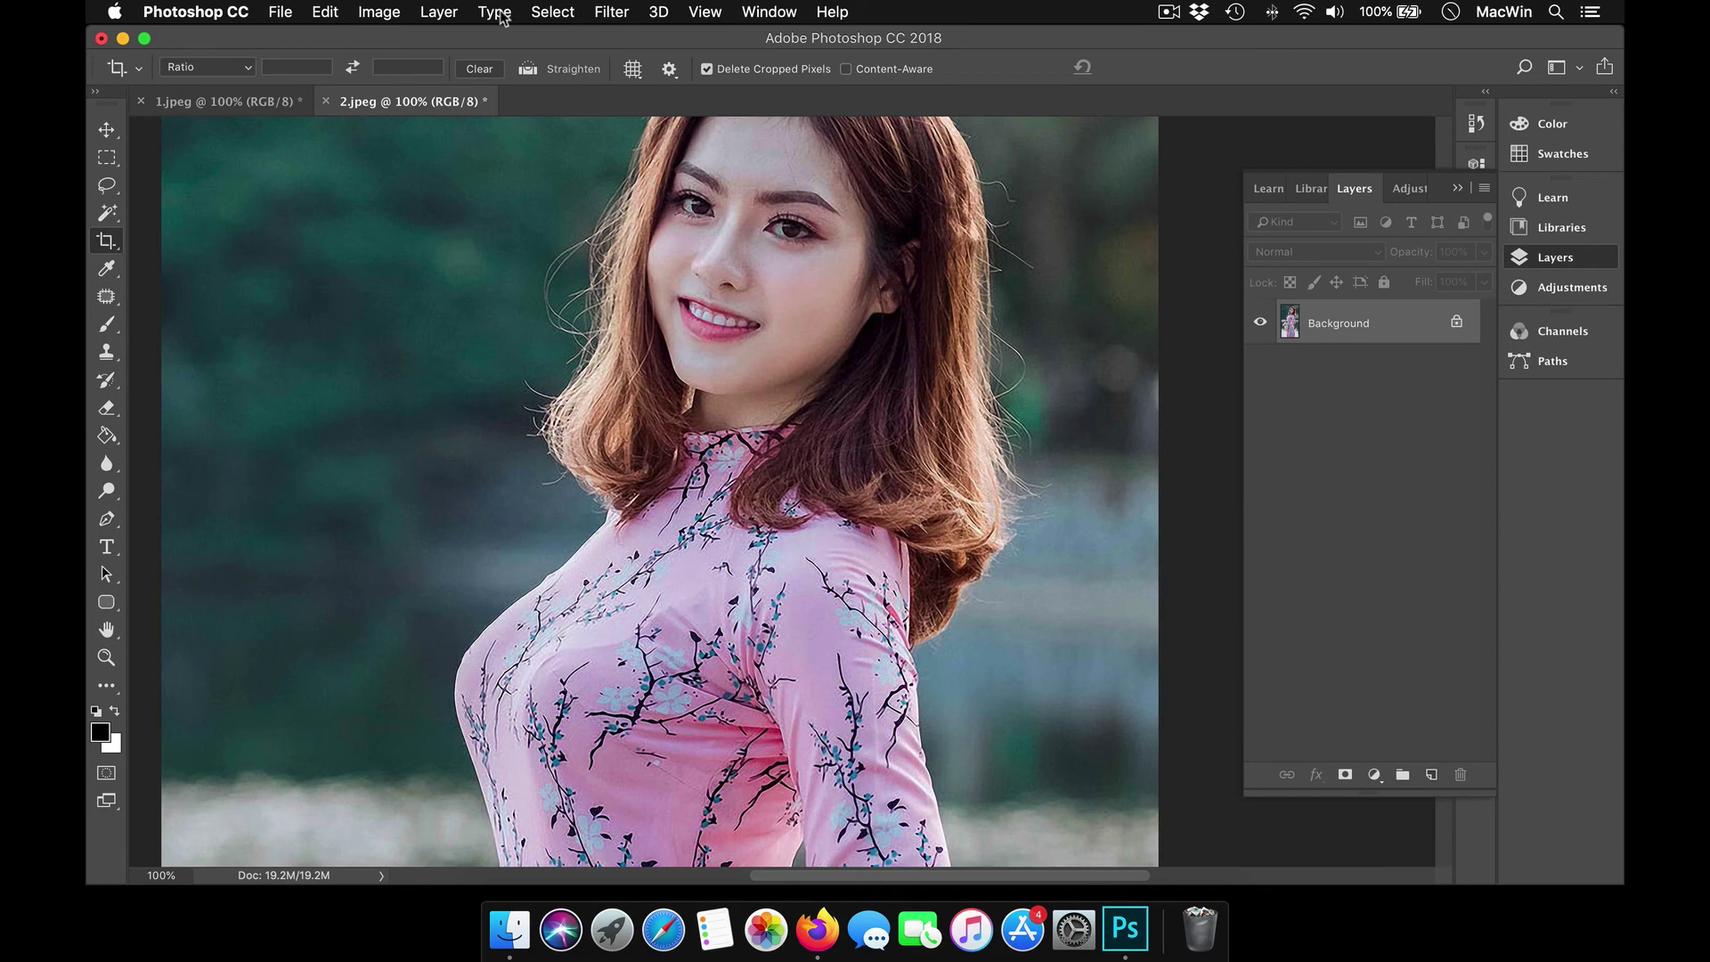
click(438, 13)
mouse_move(381, 12)
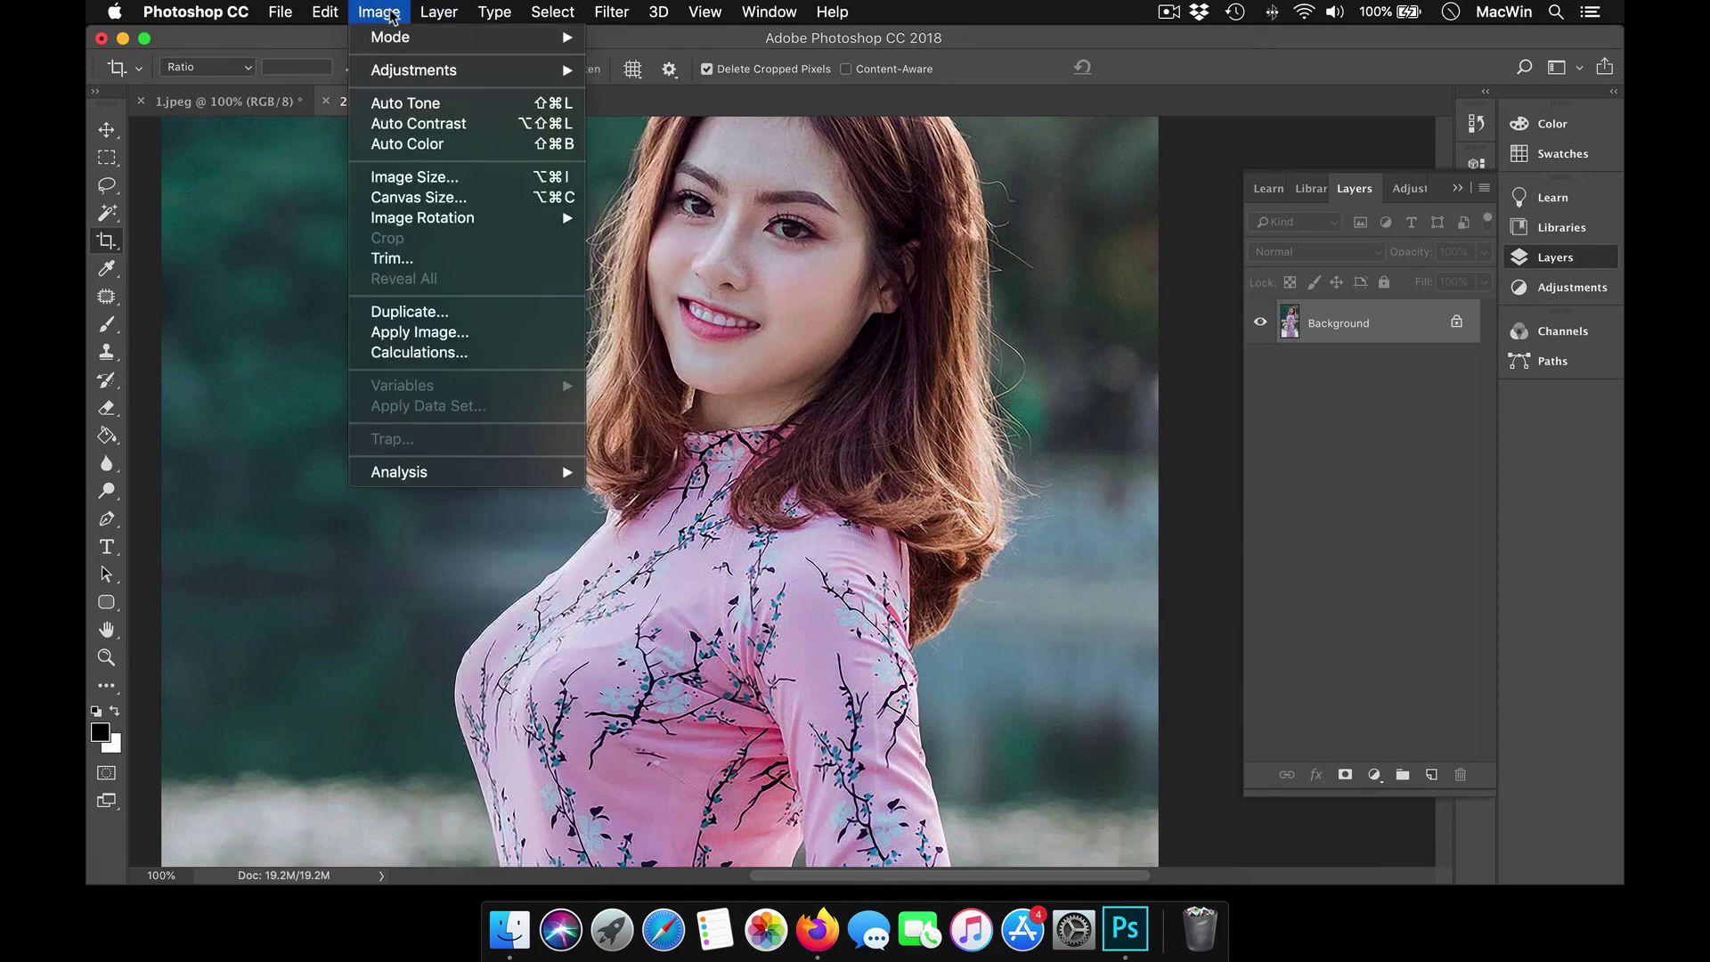
click(438, 184)
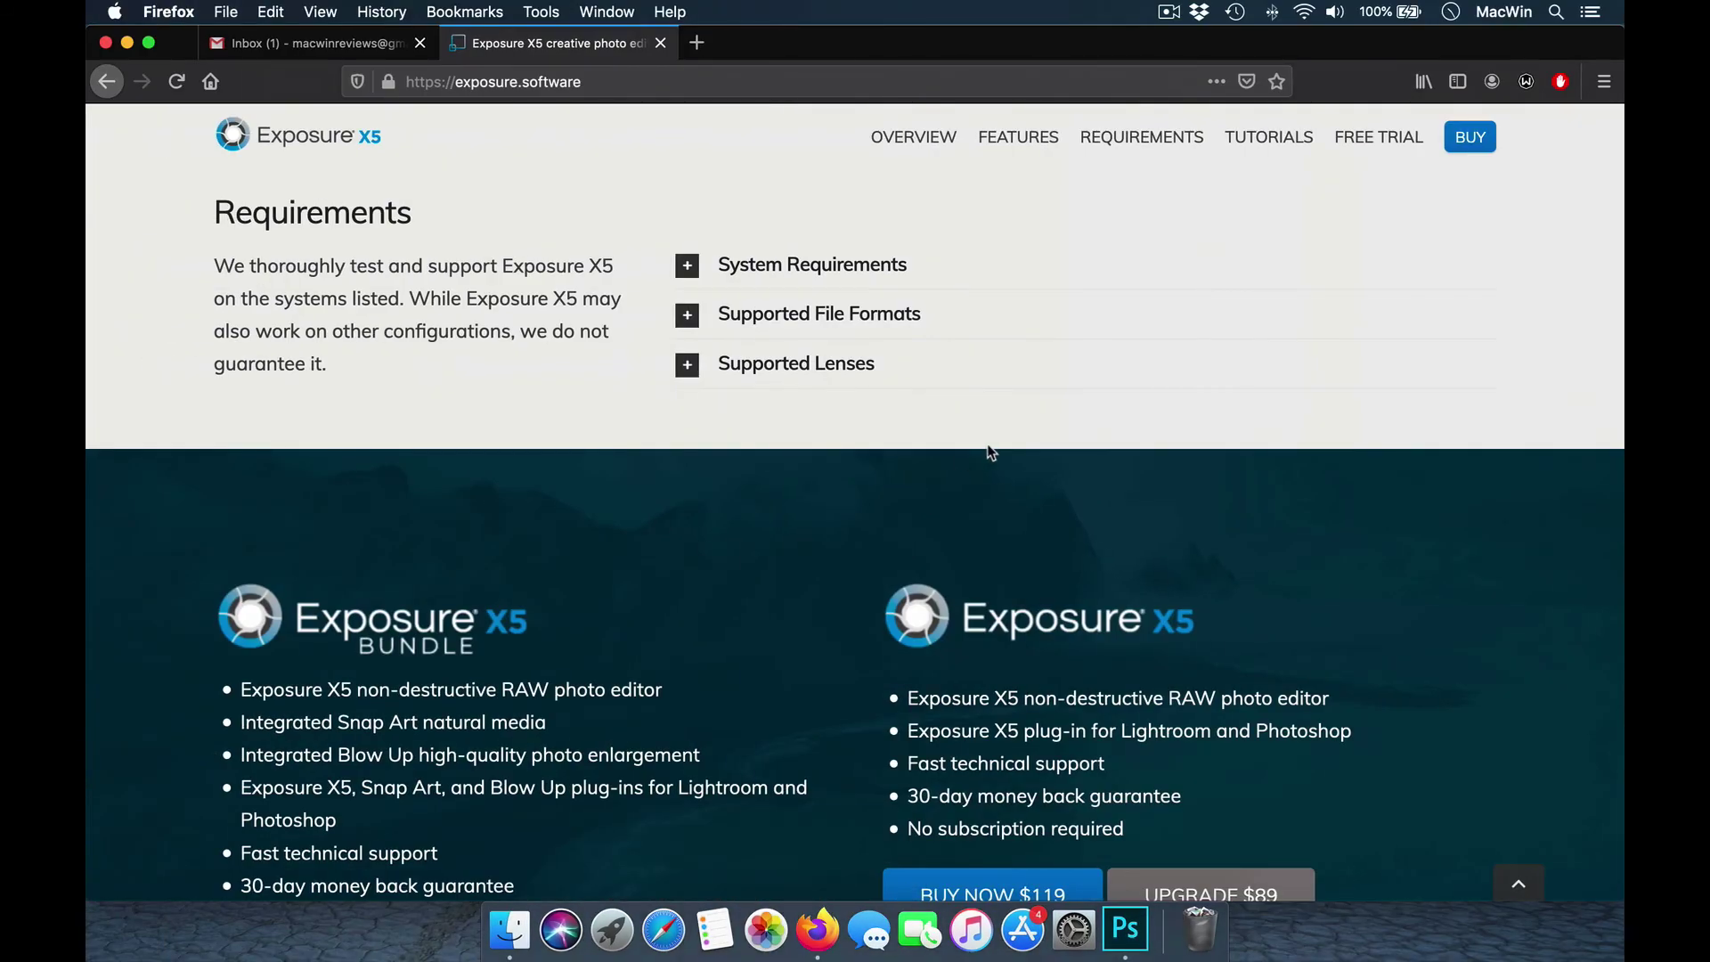
- Look over the Exposure X5 page in Firefox and open the Blow Up product page on the same site
scroll(988, 451, up, 5)
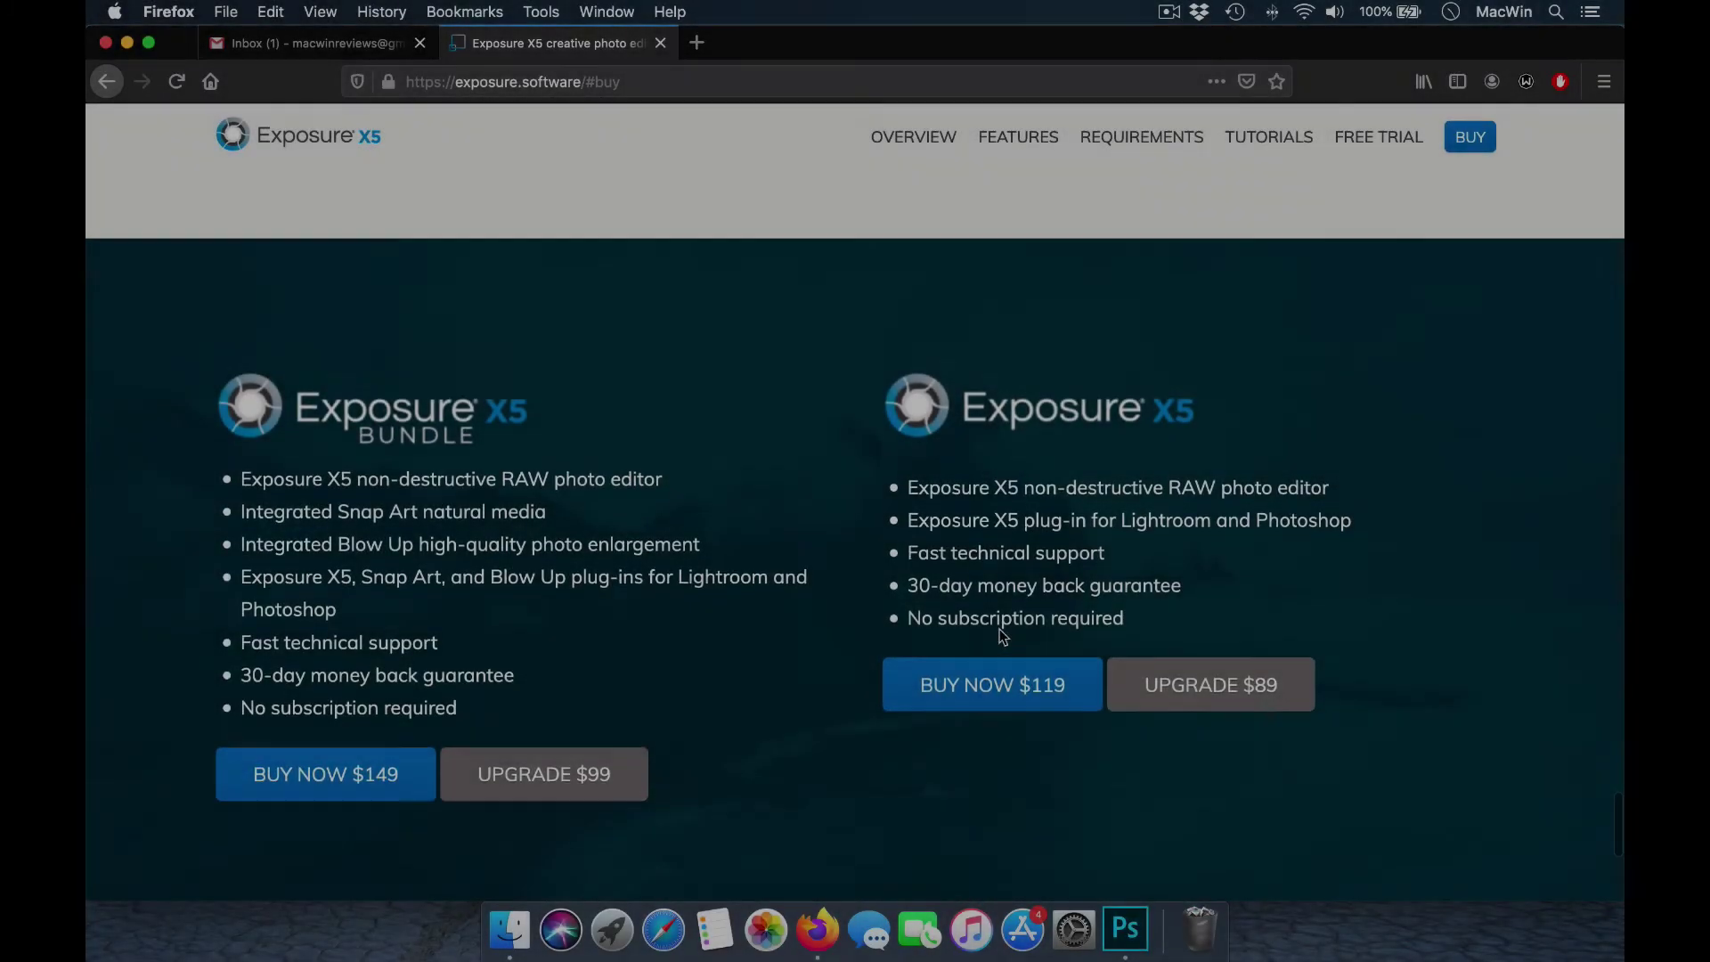
scroll(1002, 632, up, 20)
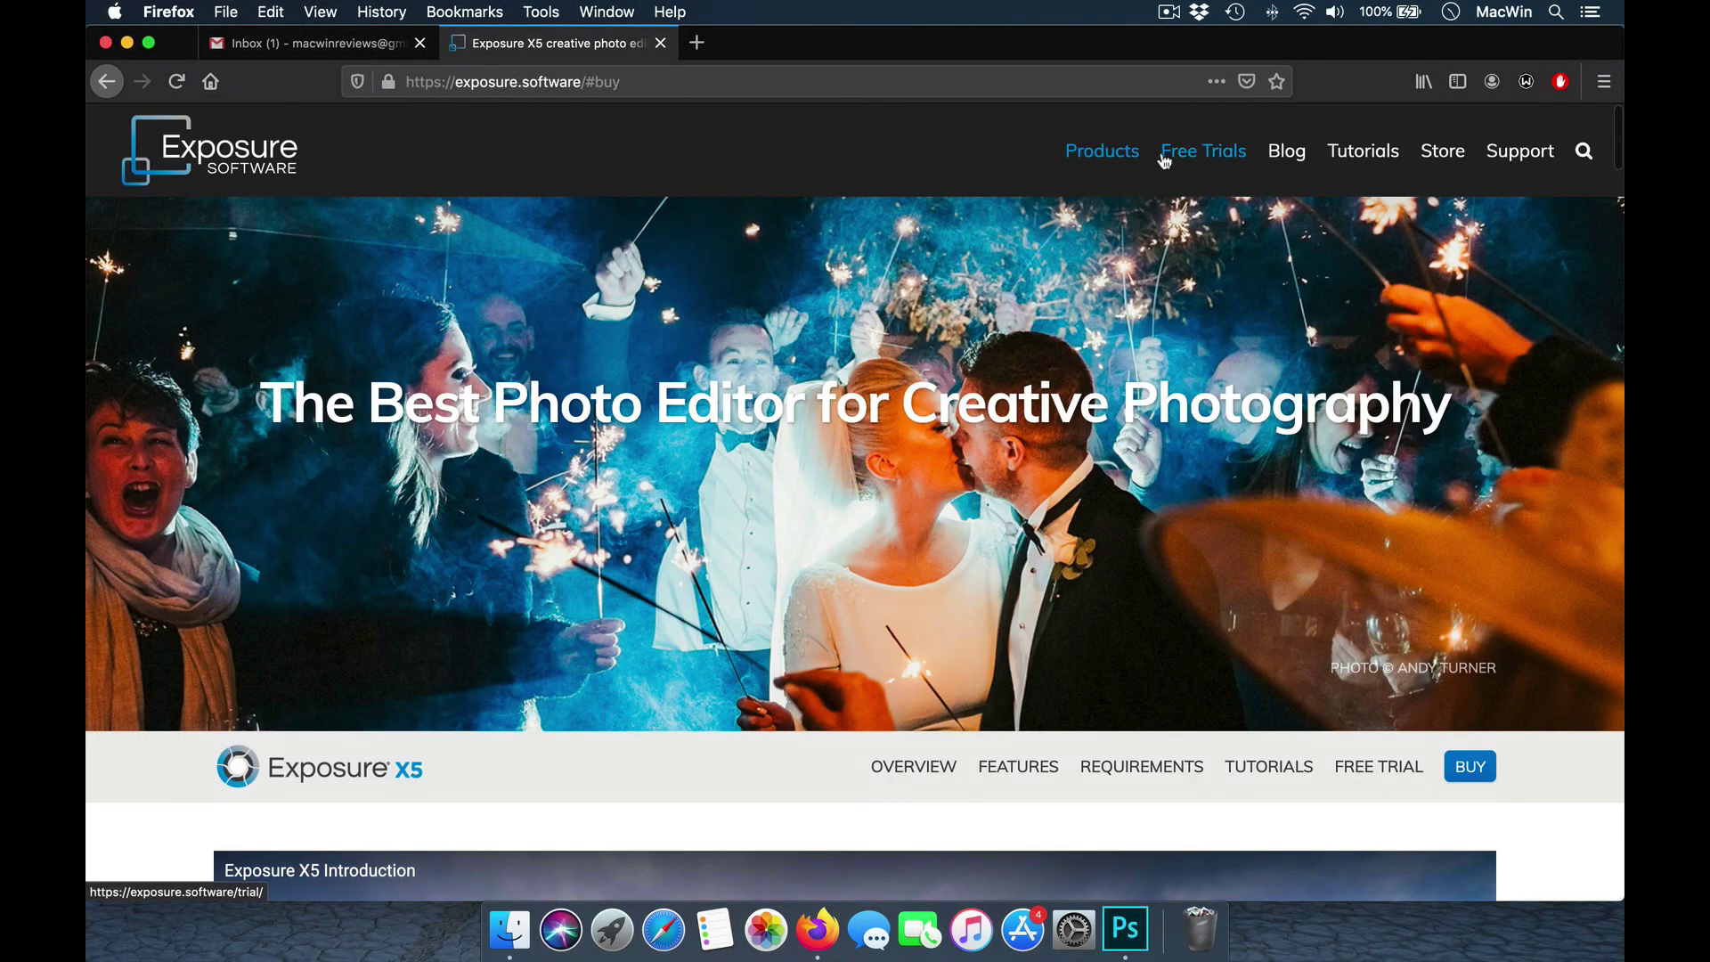
mouse_move(1119, 153)
click(1105, 312)
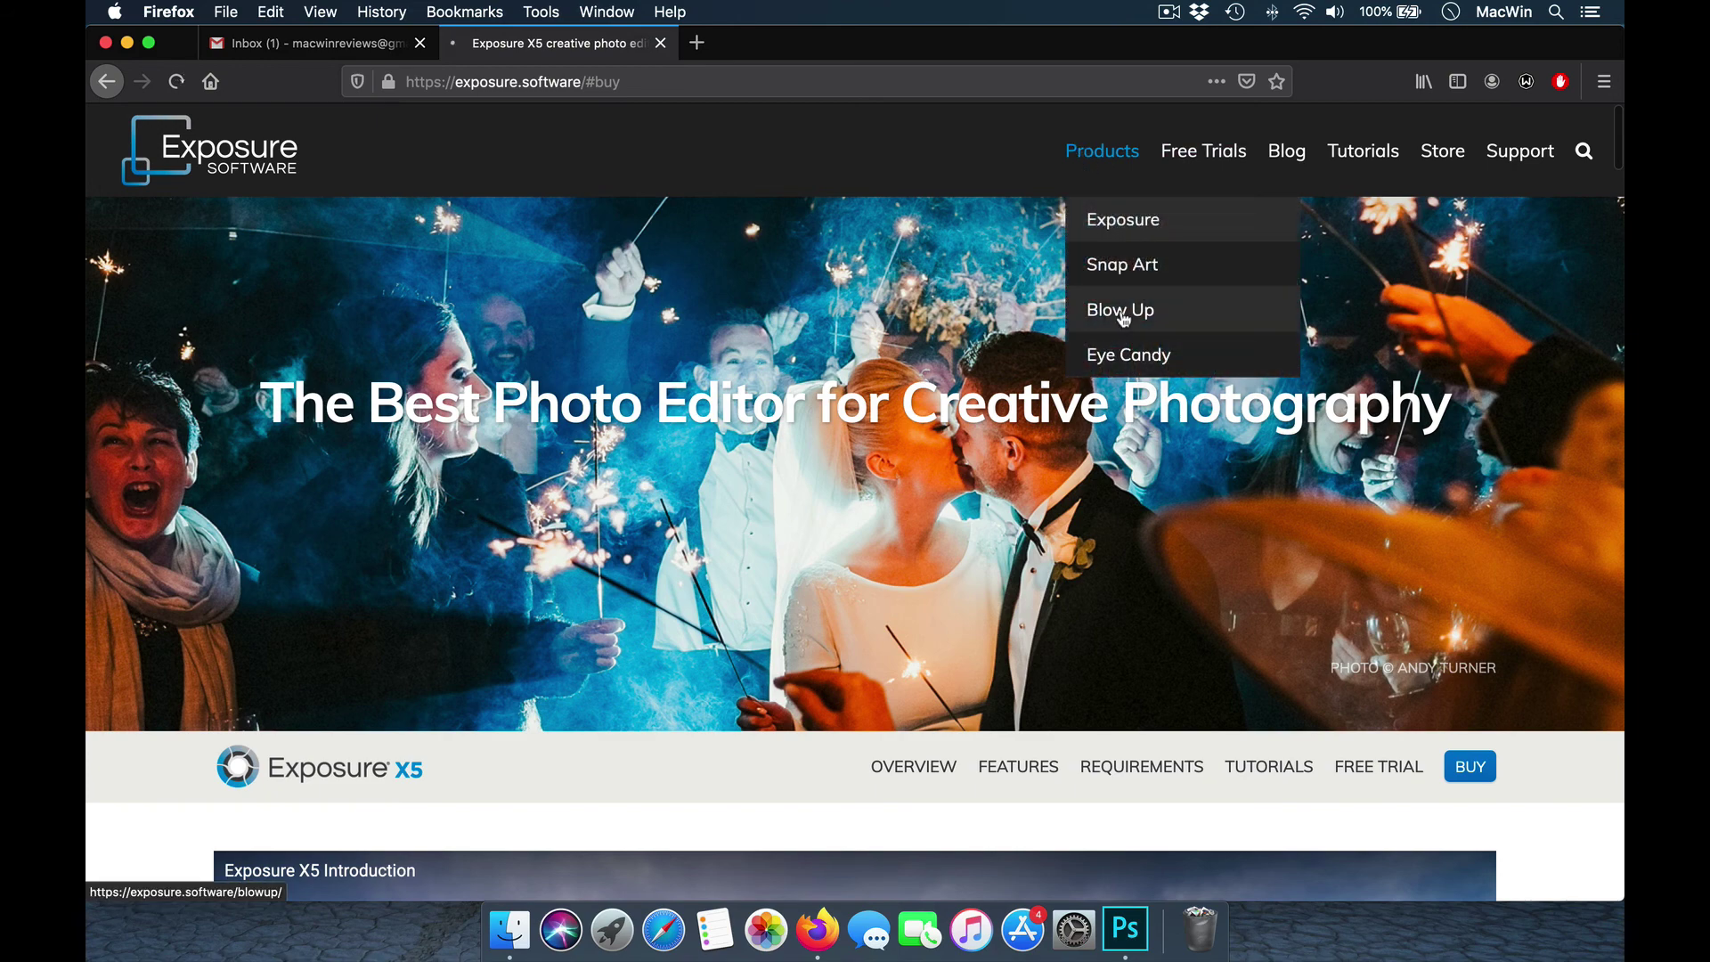
- View the purchase and upgrade options for Blow Up 3 on its product page
scroll(1022, 317, down, 3)
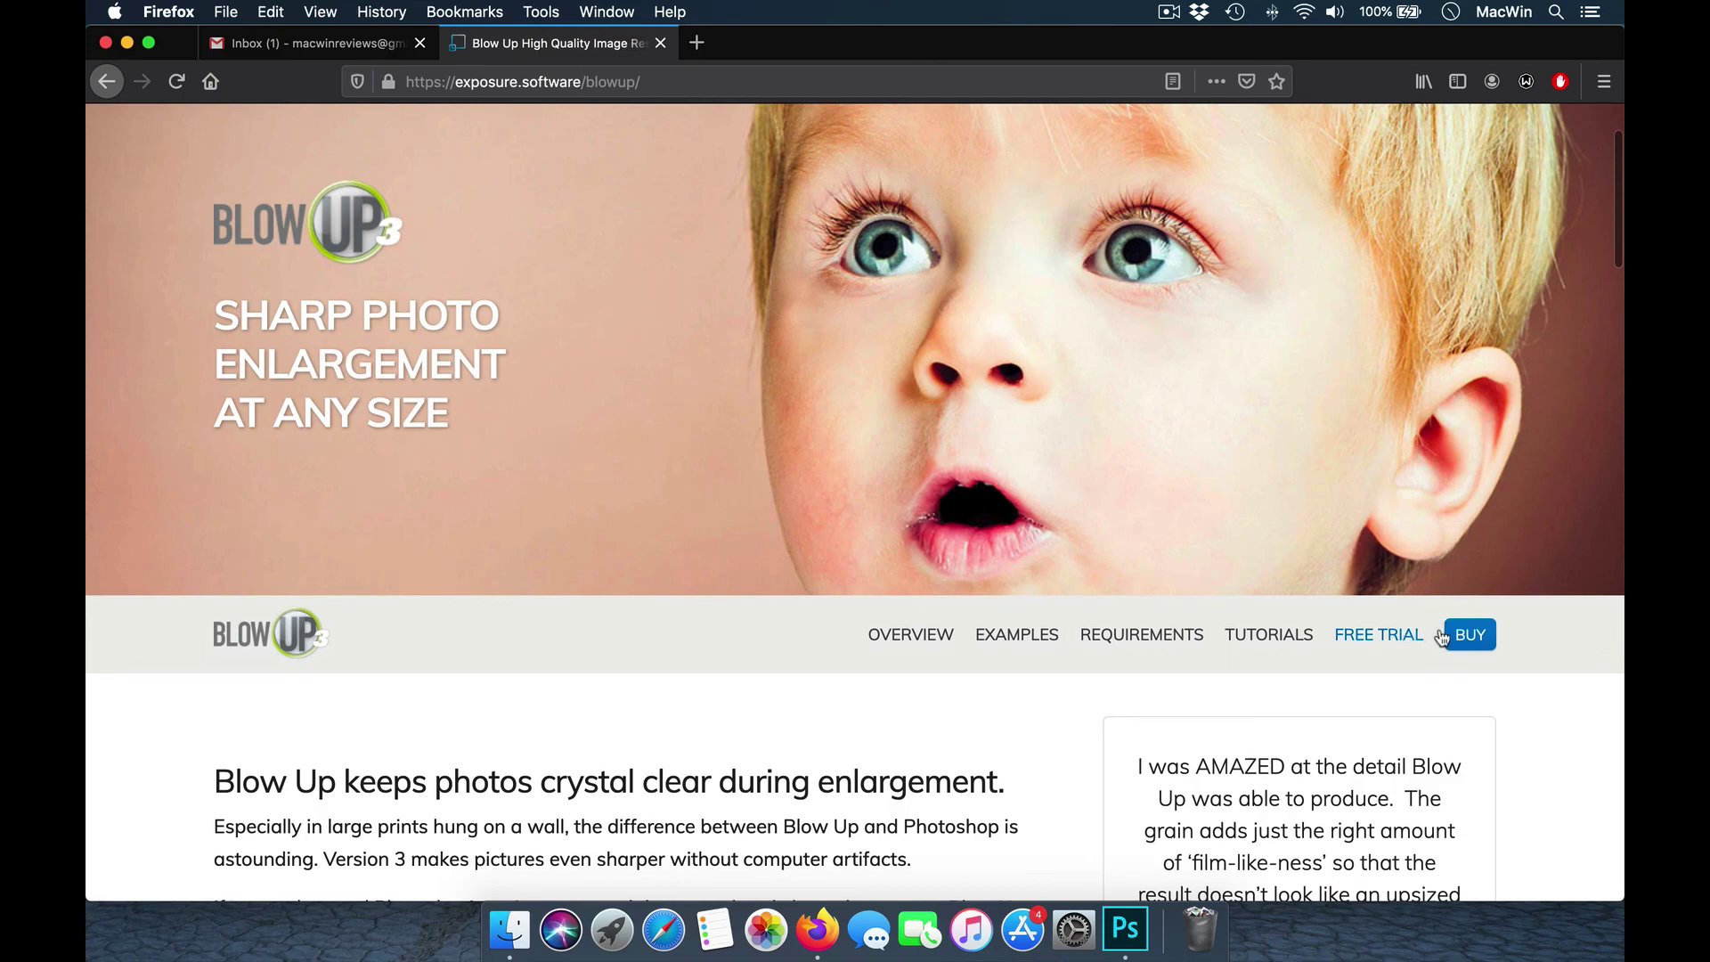
click(1403, 636)
scroll(1412, 590, down, 3)
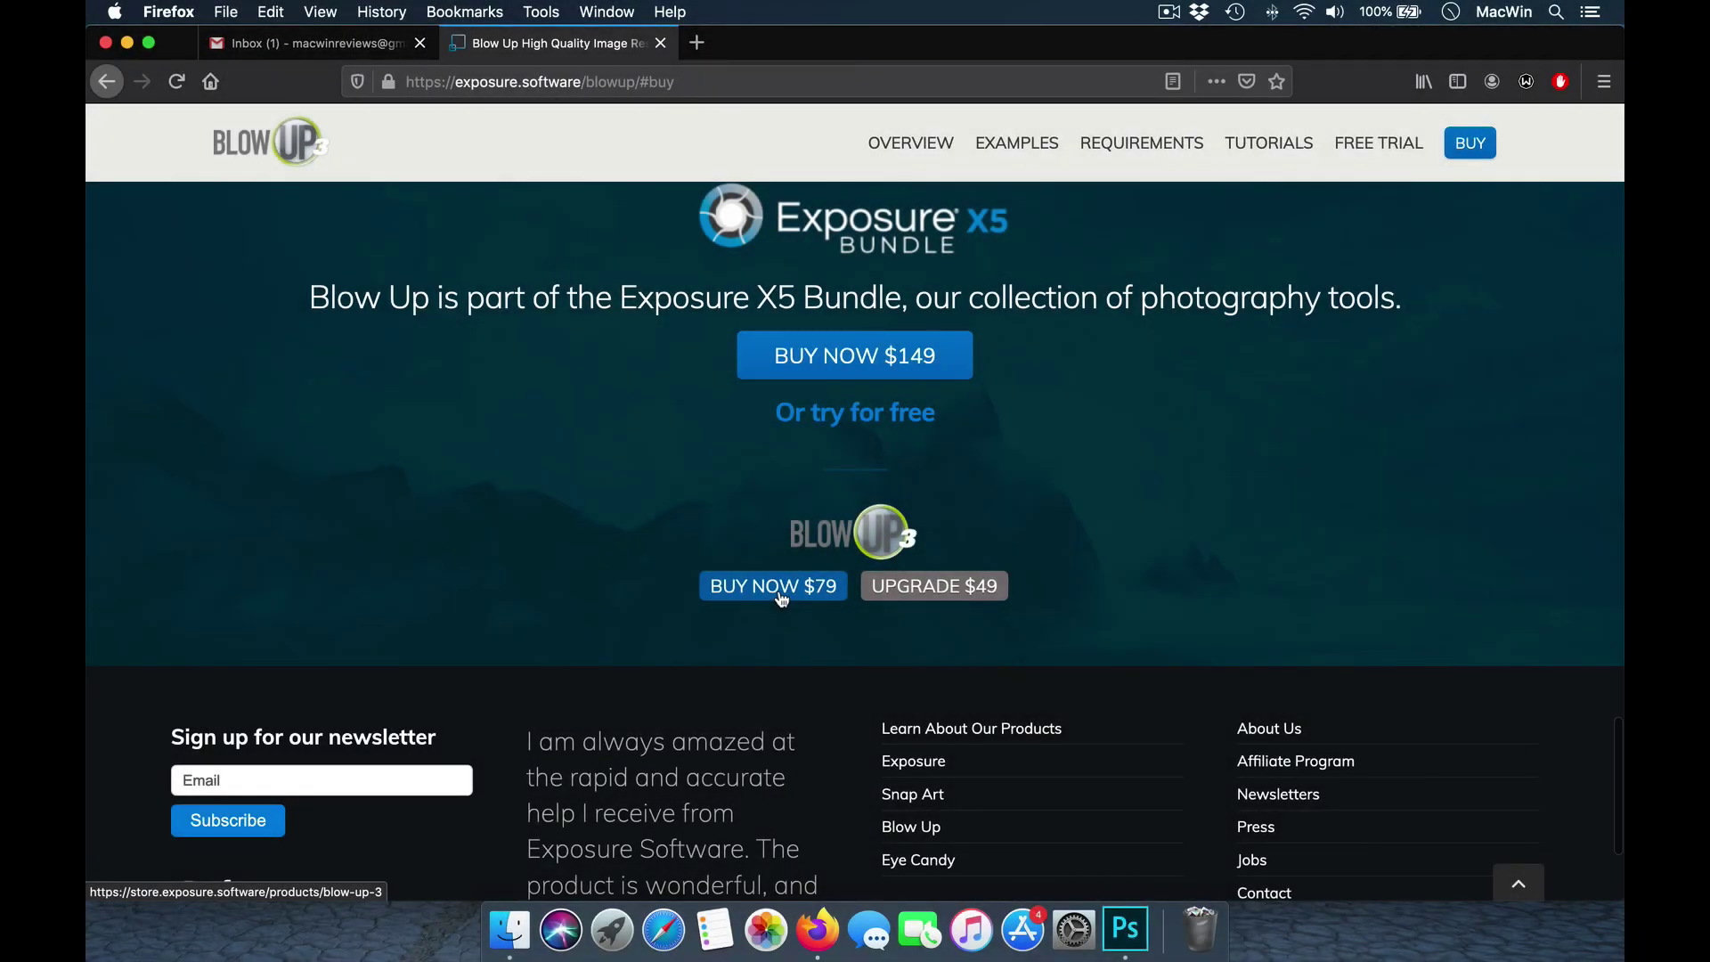
- Expand and read the Host Requirements of Blow Up 3, return to the start of the page and switch to Photoshop
scroll(1178, 596, up, 5)
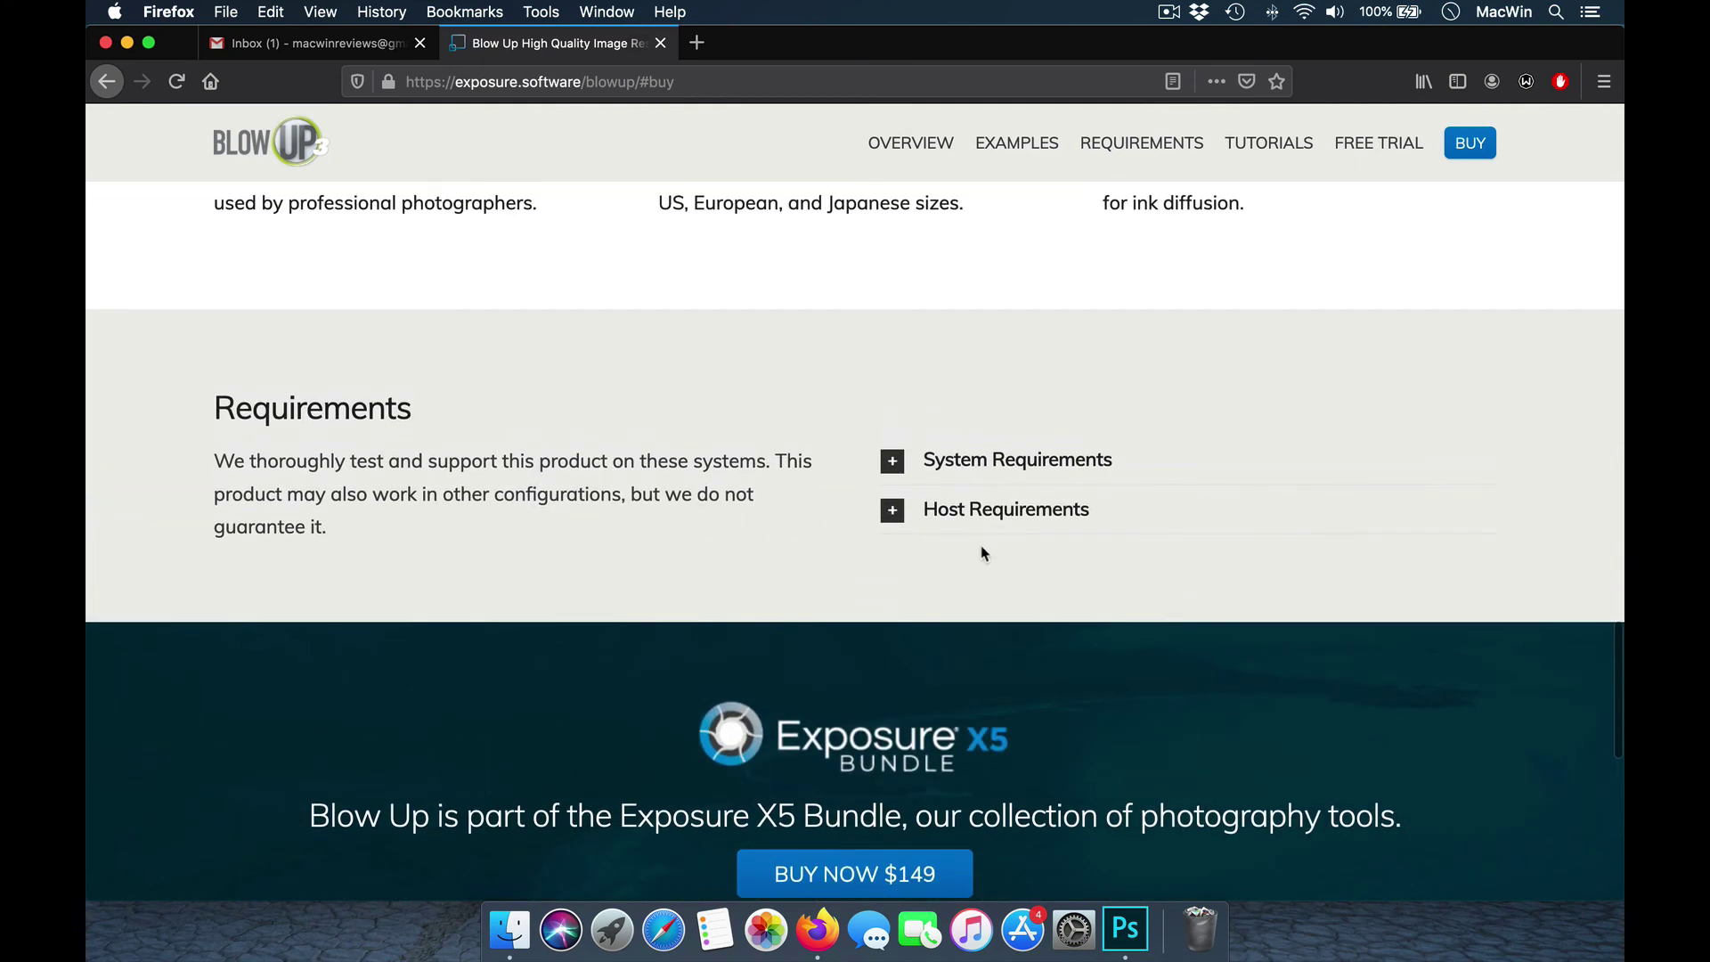
click(977, 511)
scroll(1122, 561, down, 2)
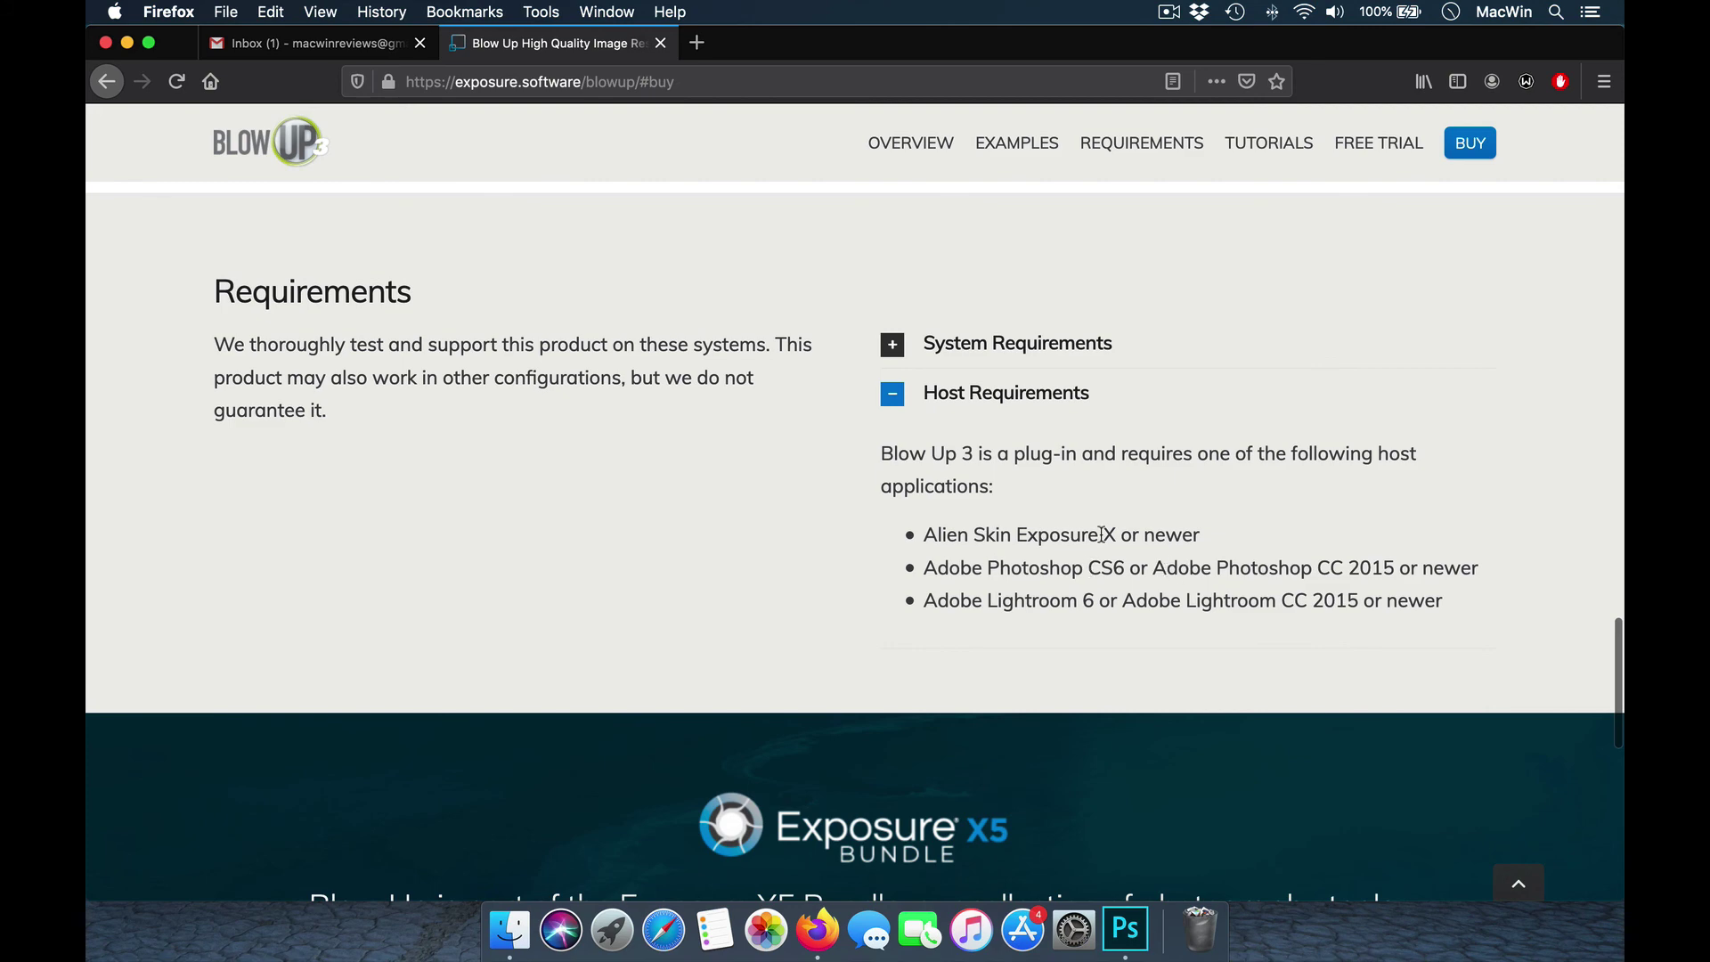
scroll(1102, 538, down, 6)
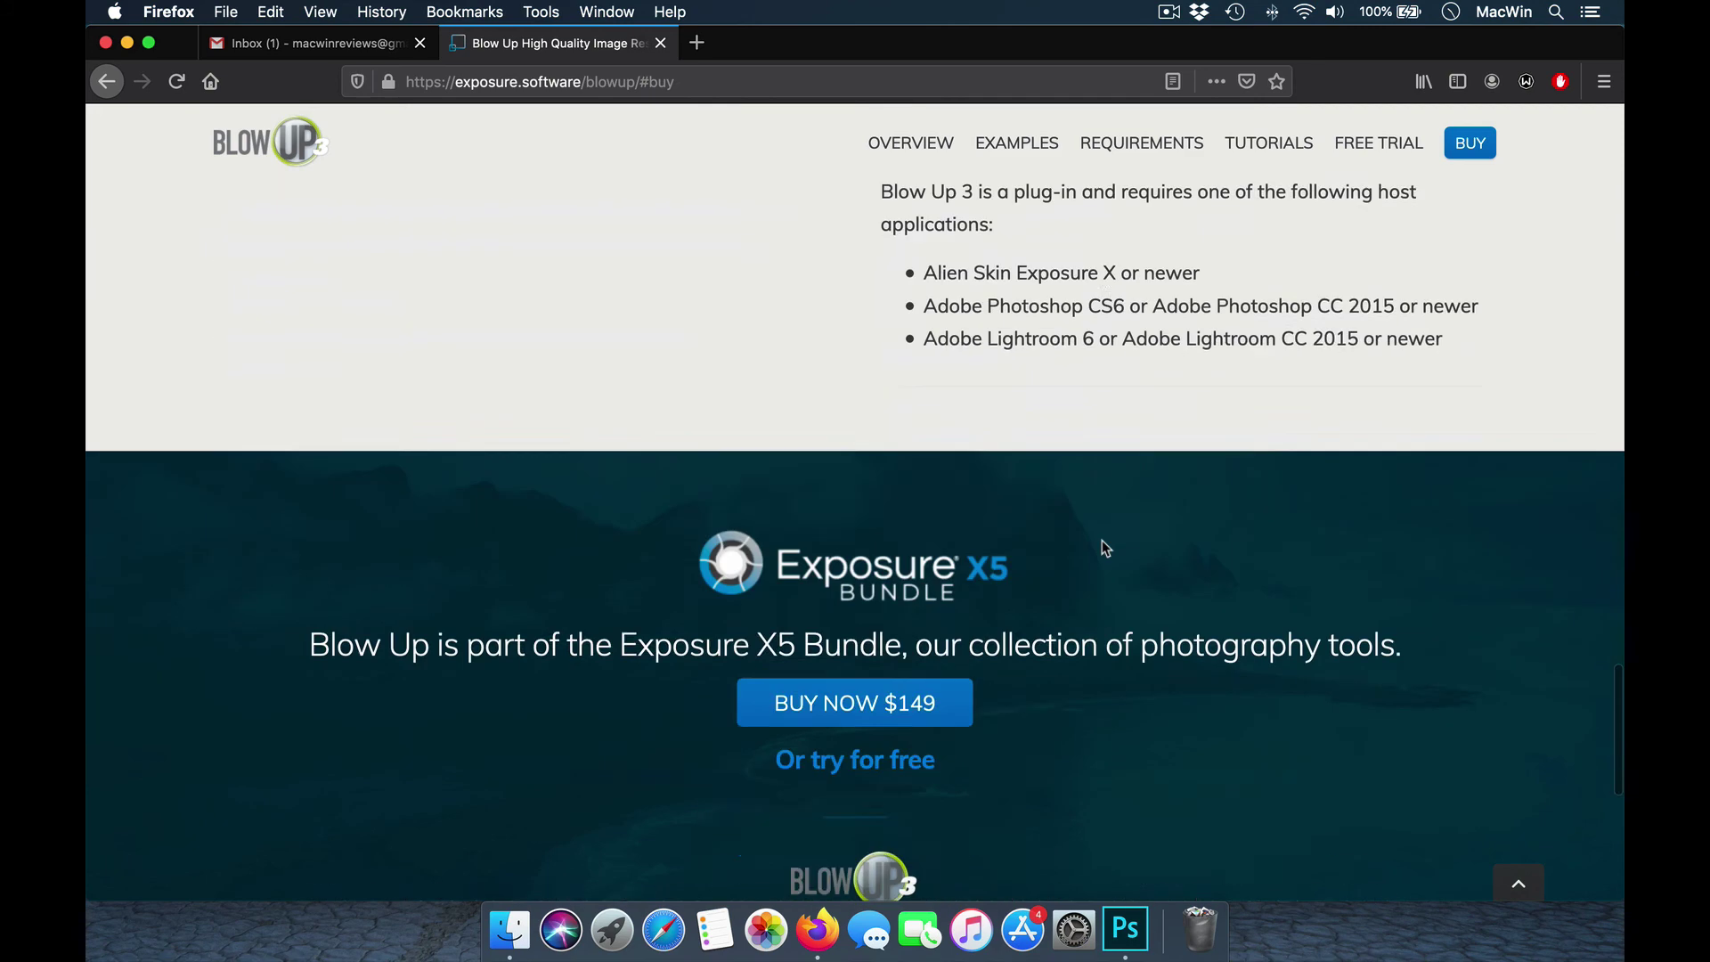
scroll(1102, 540, up, 15)
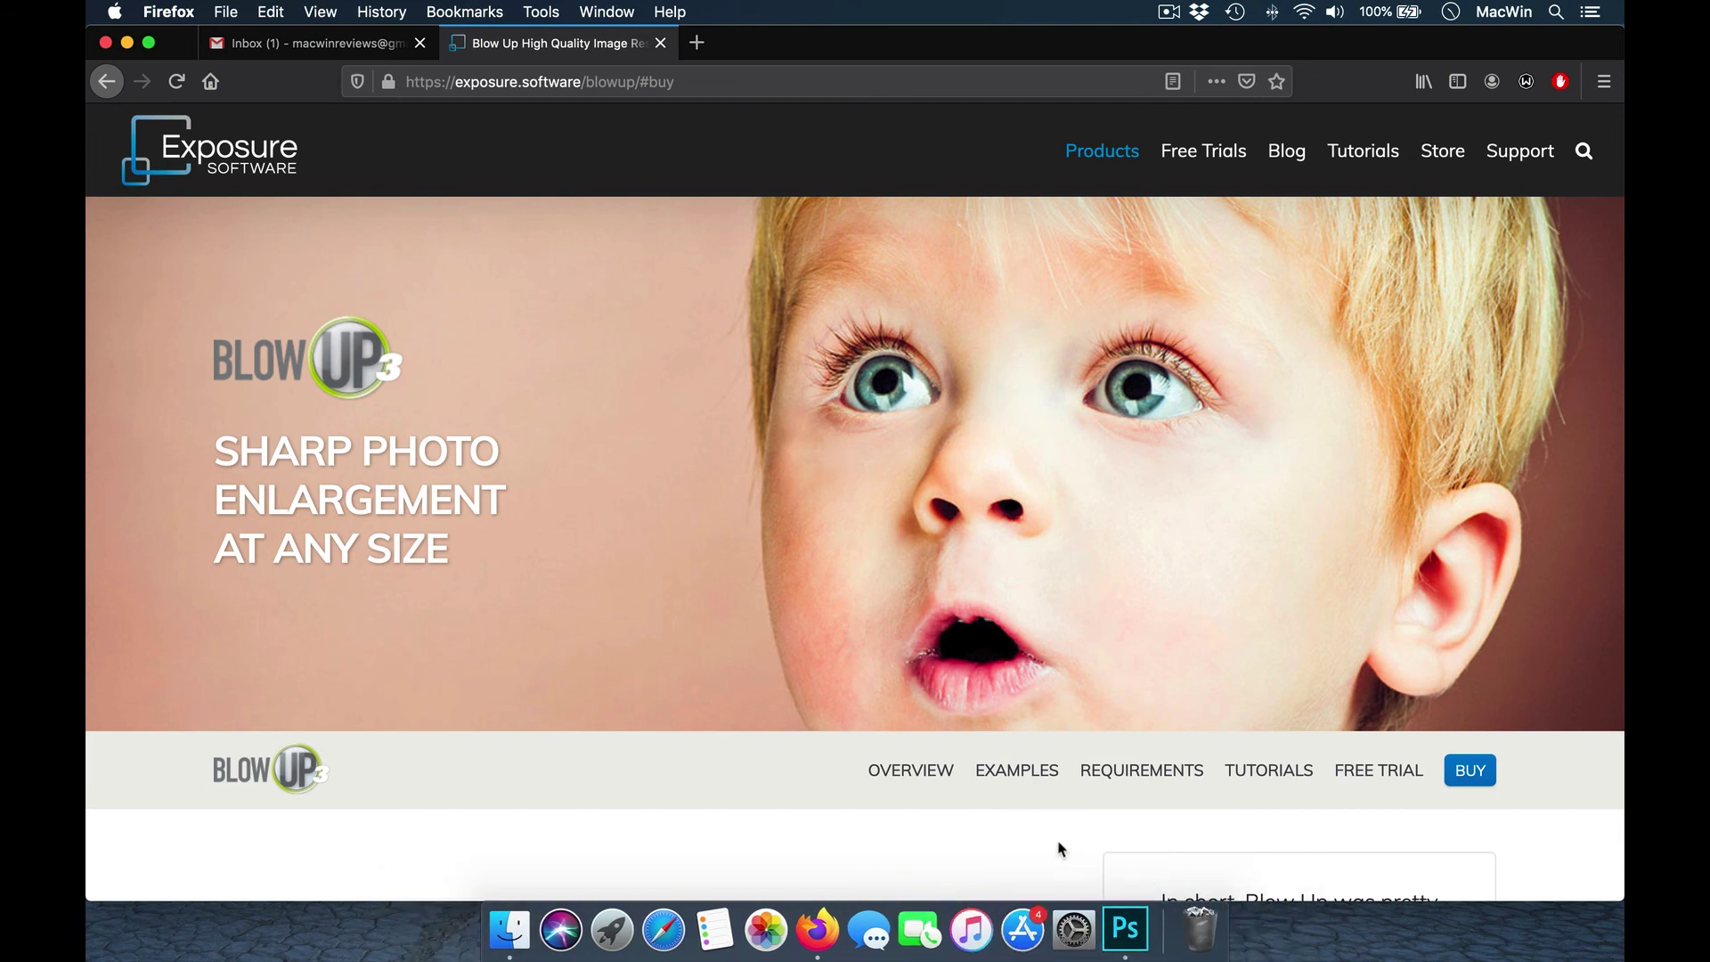
click(1126, 929)
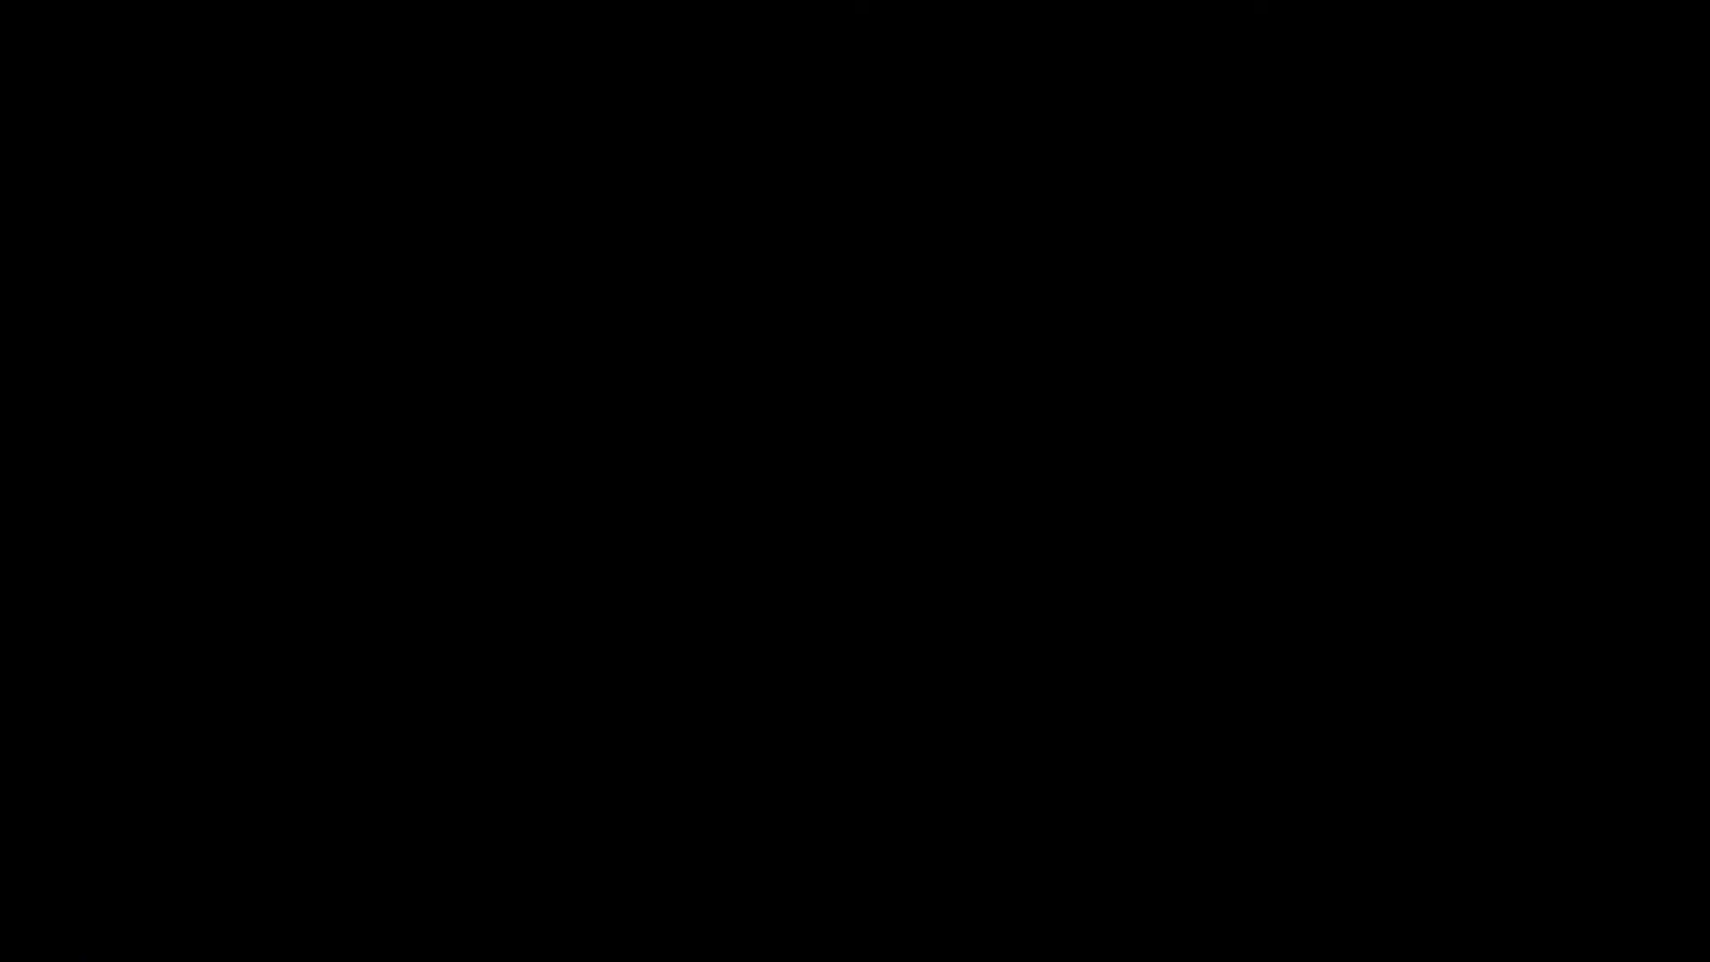